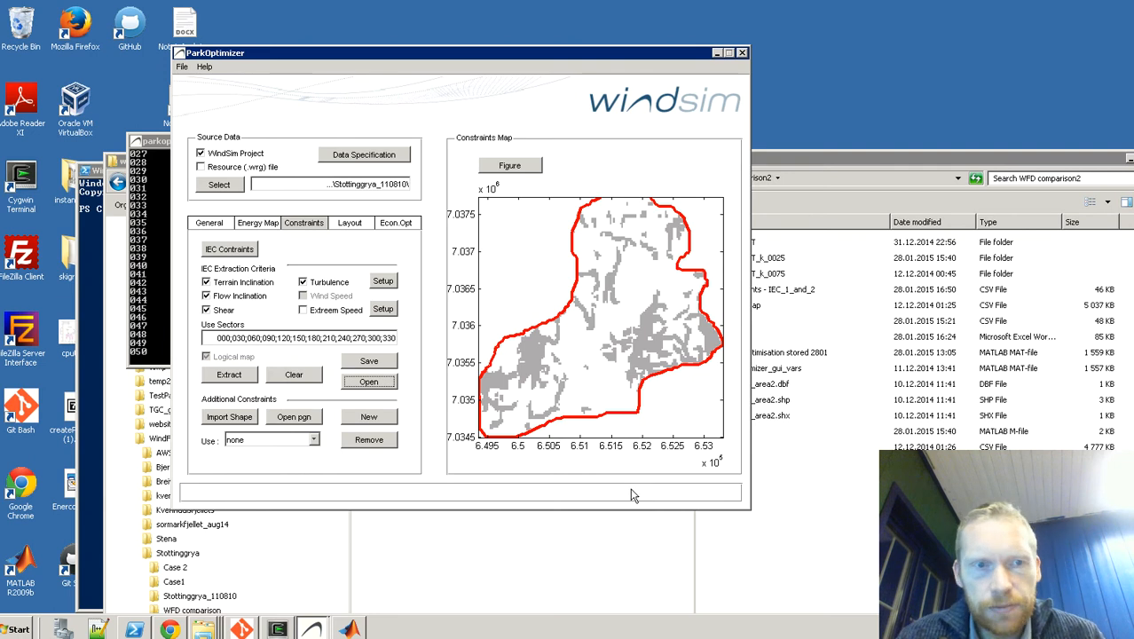
Step: Review the IEC constraint limits and save the current constraints over the existing IEC_0 CSV file in the WFD comparison2 folder
click(251, 252)
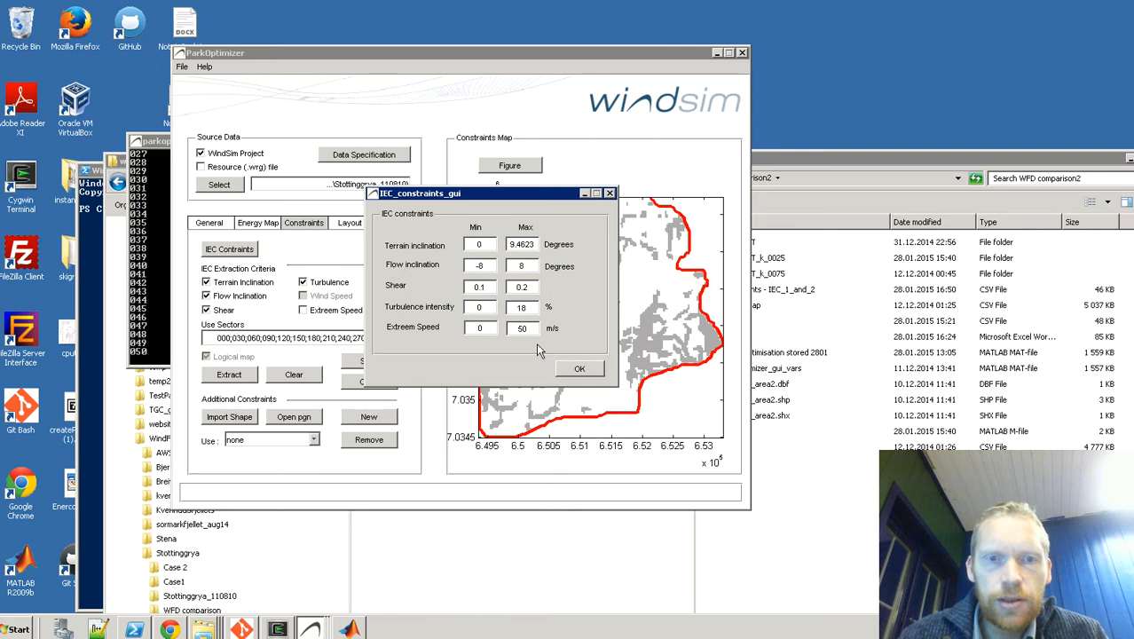
click(577, 369)
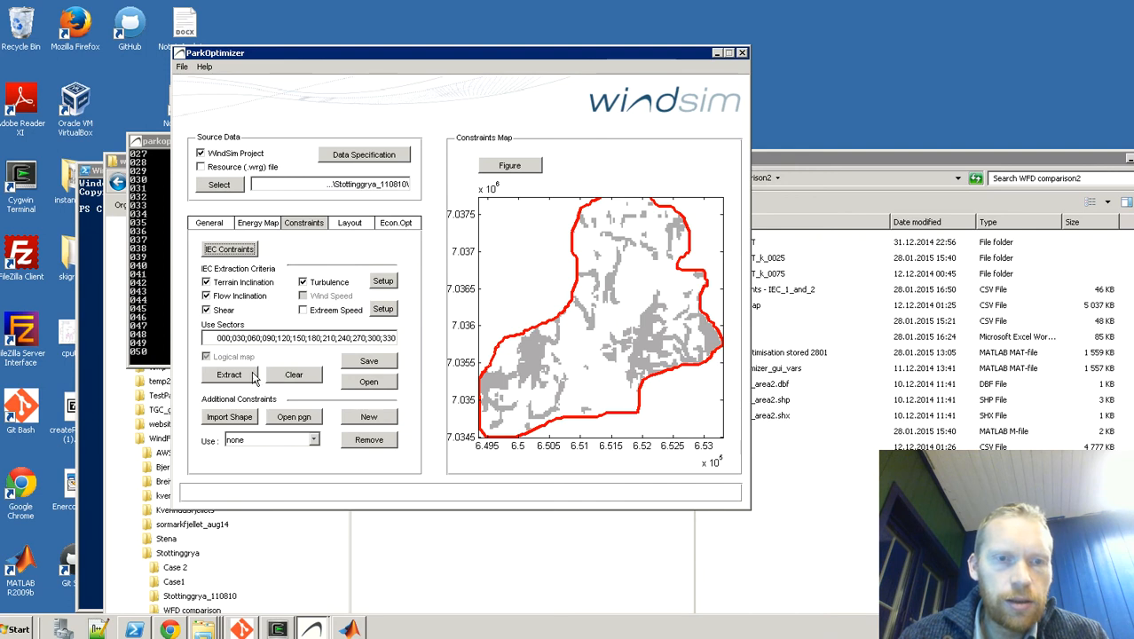
click(351, 362)
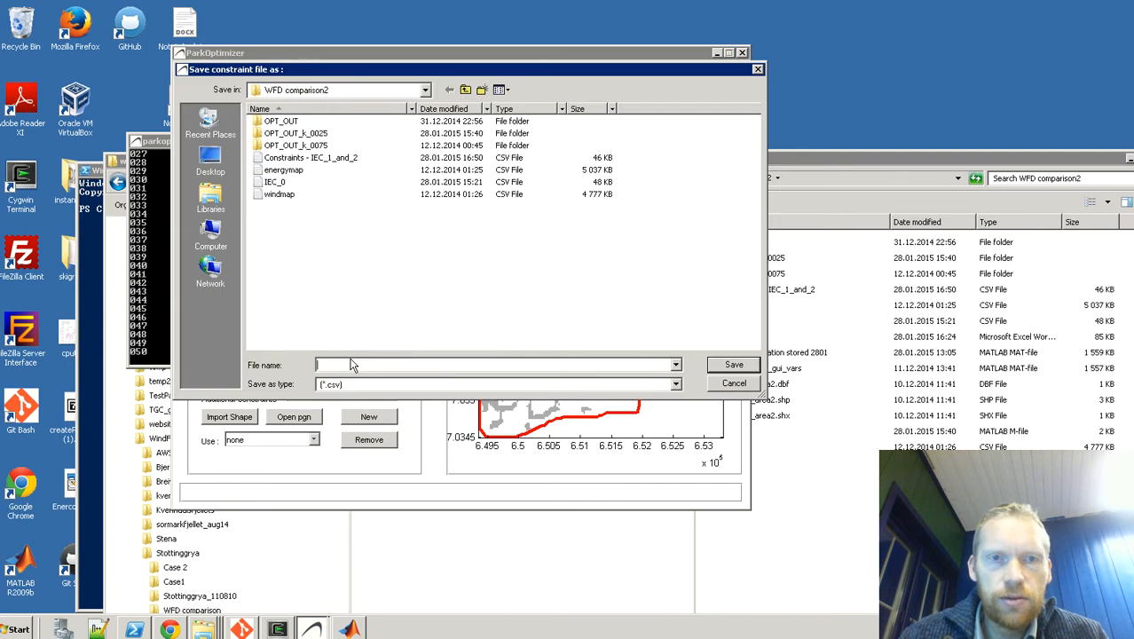
click(282, 183)
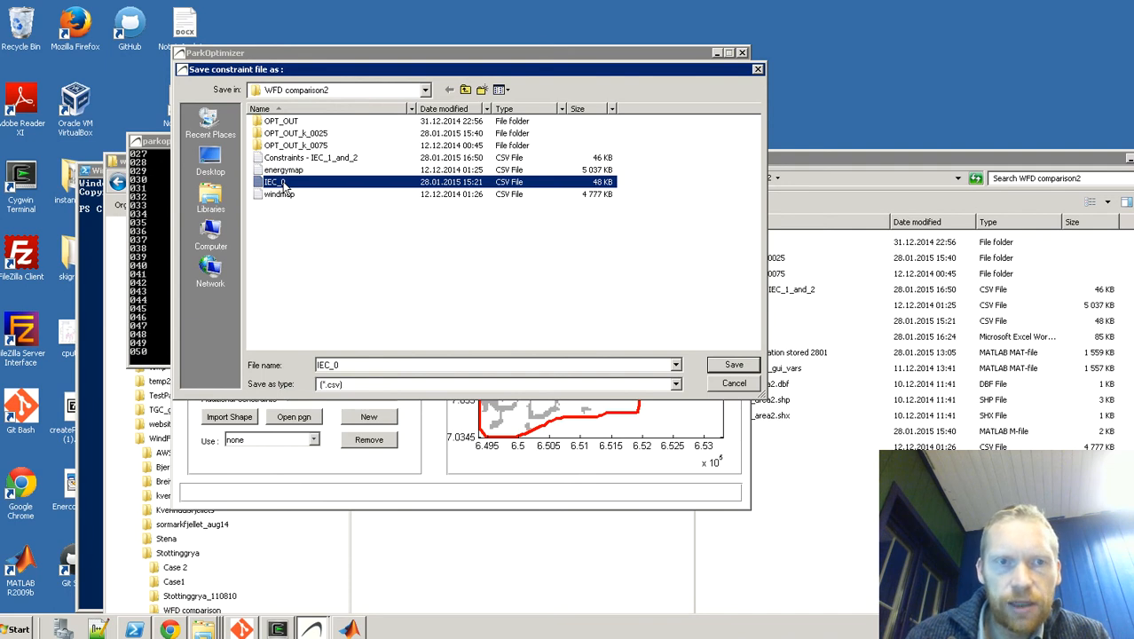
double_click(284, 183)
click(607, 317)
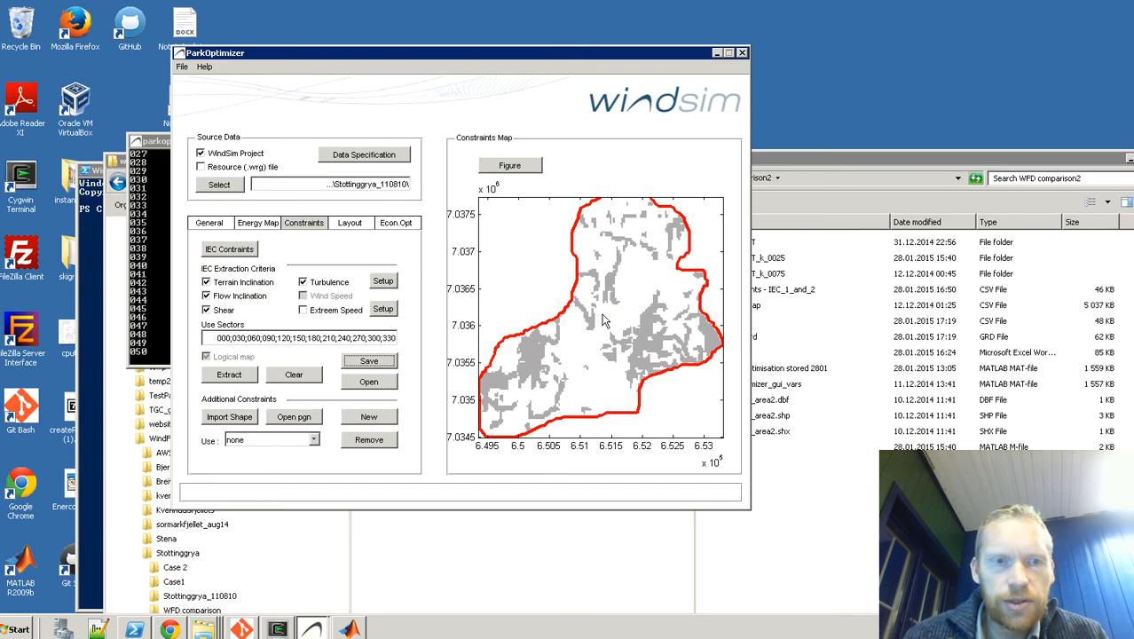
Step: Set the IEC shear limits to a minimum of -0.5 and a maximum of 0.25
click(252, 252)
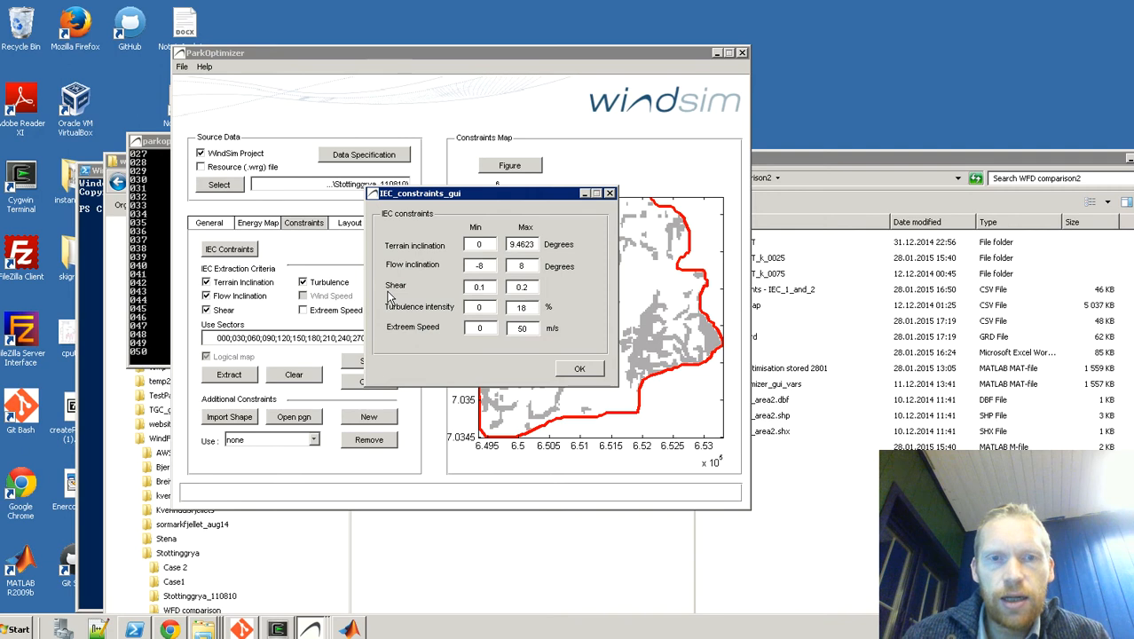
double_click(479, 287)
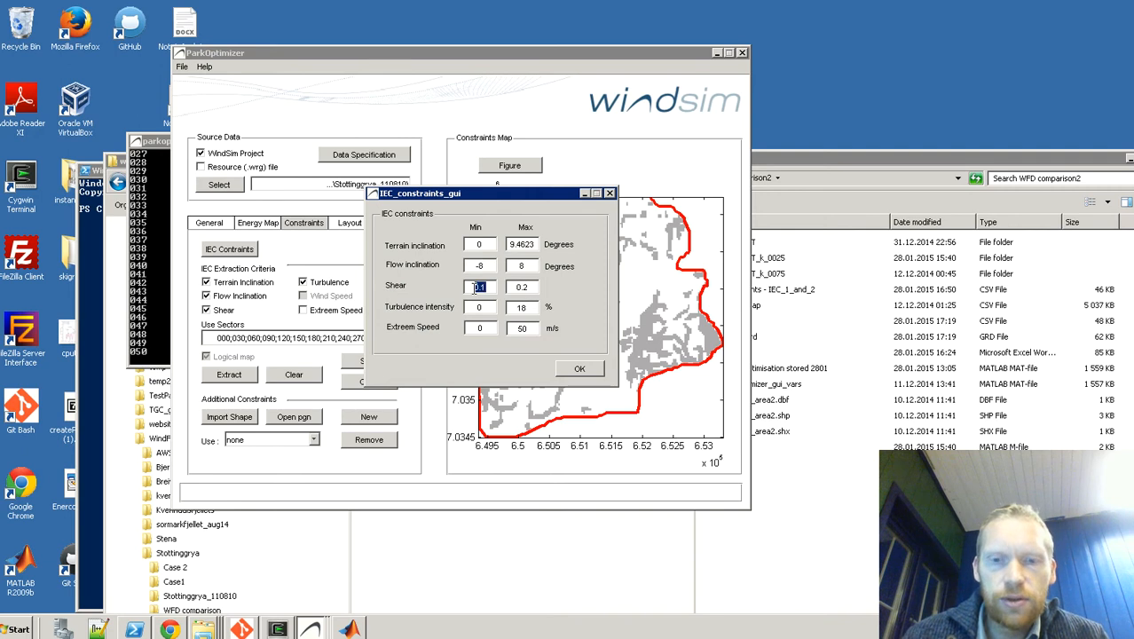
key(BackSpace)
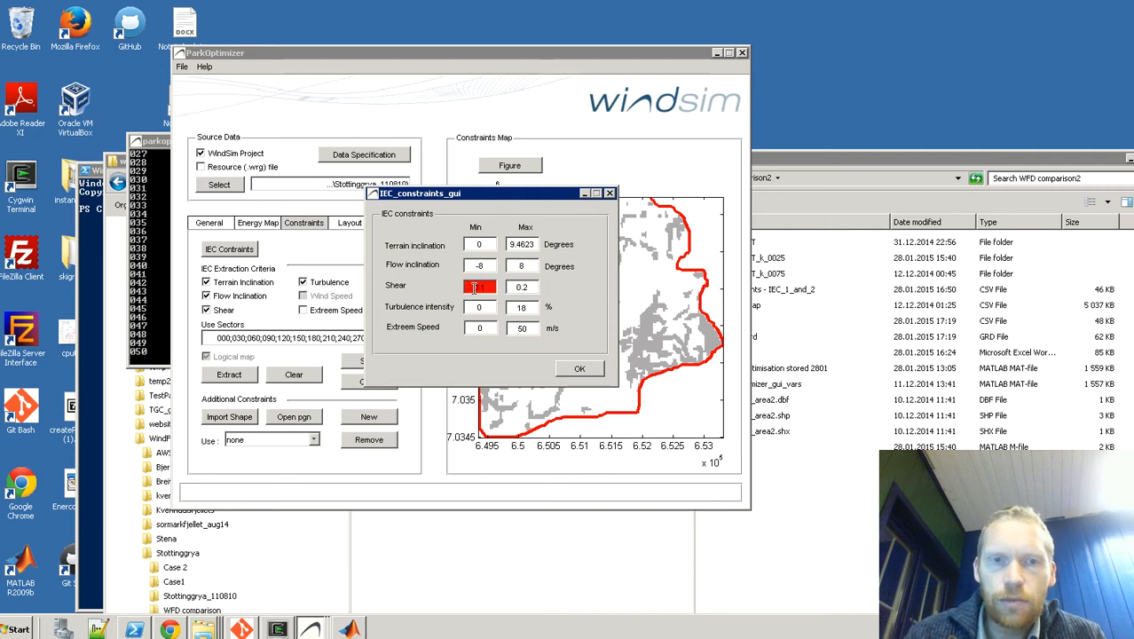
text(0.1)
click(532, 287)
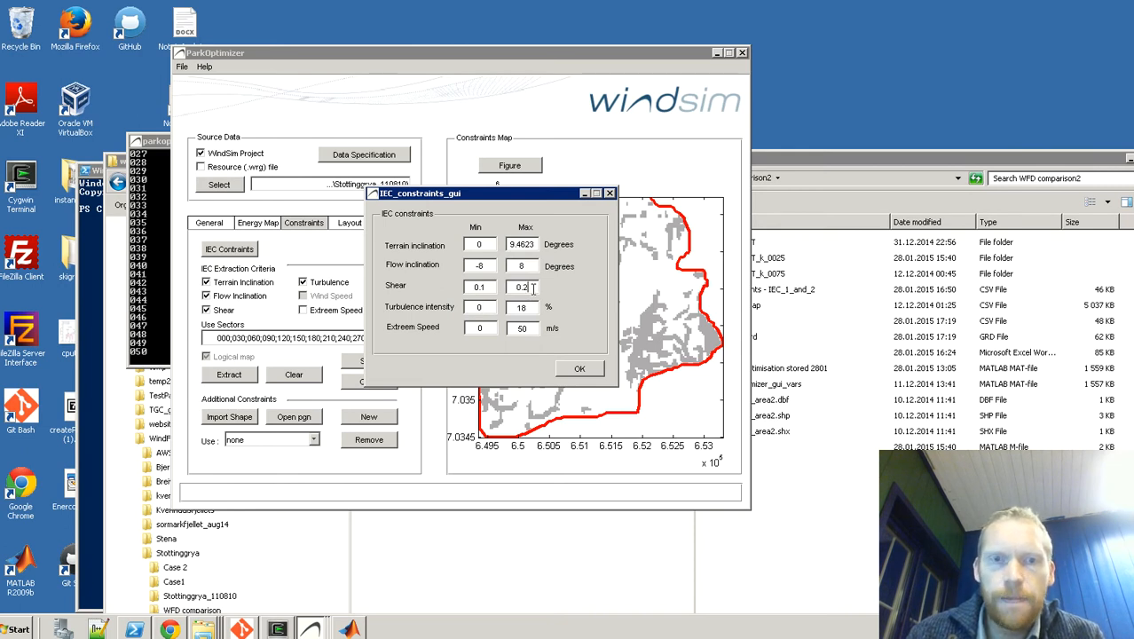
text(5)
key(Return)
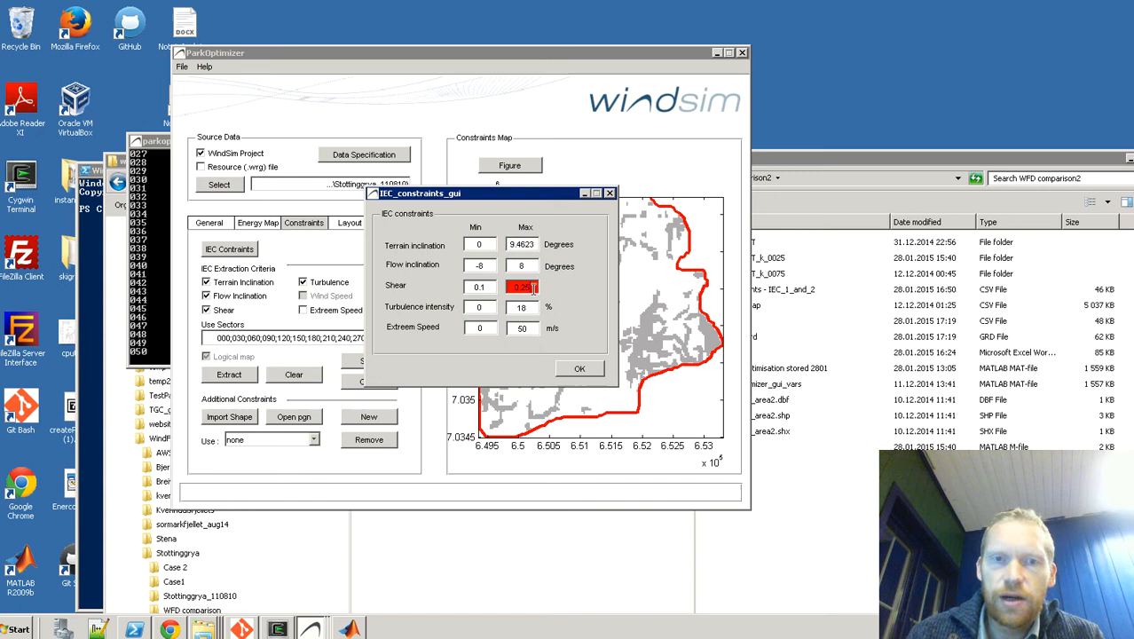
click(531, 308)
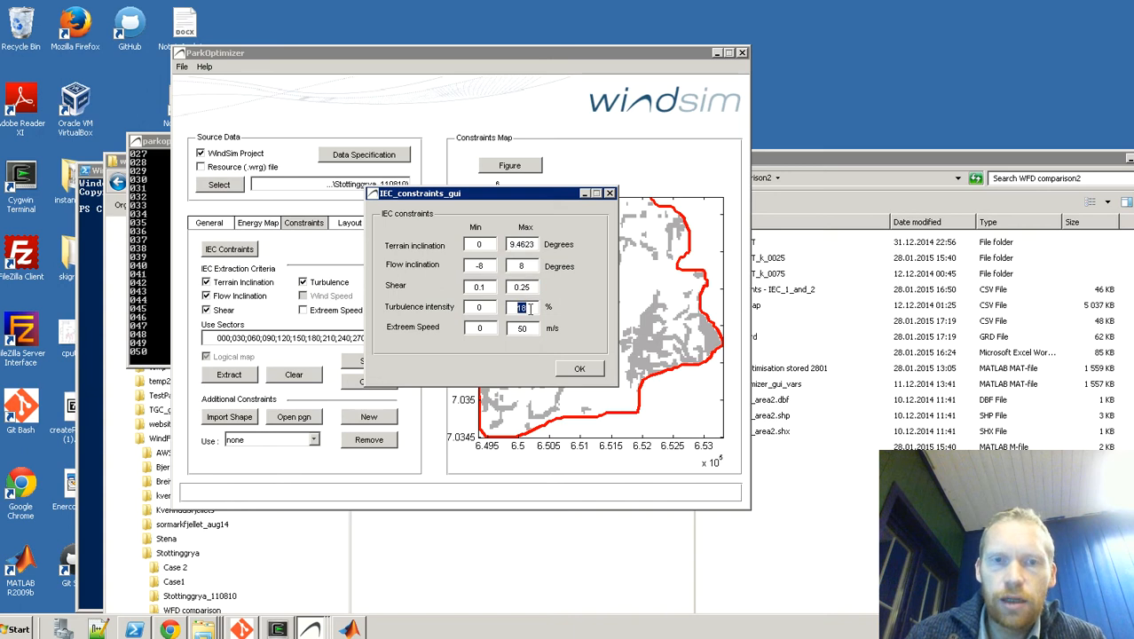
drag(488, 287, 465, 286)
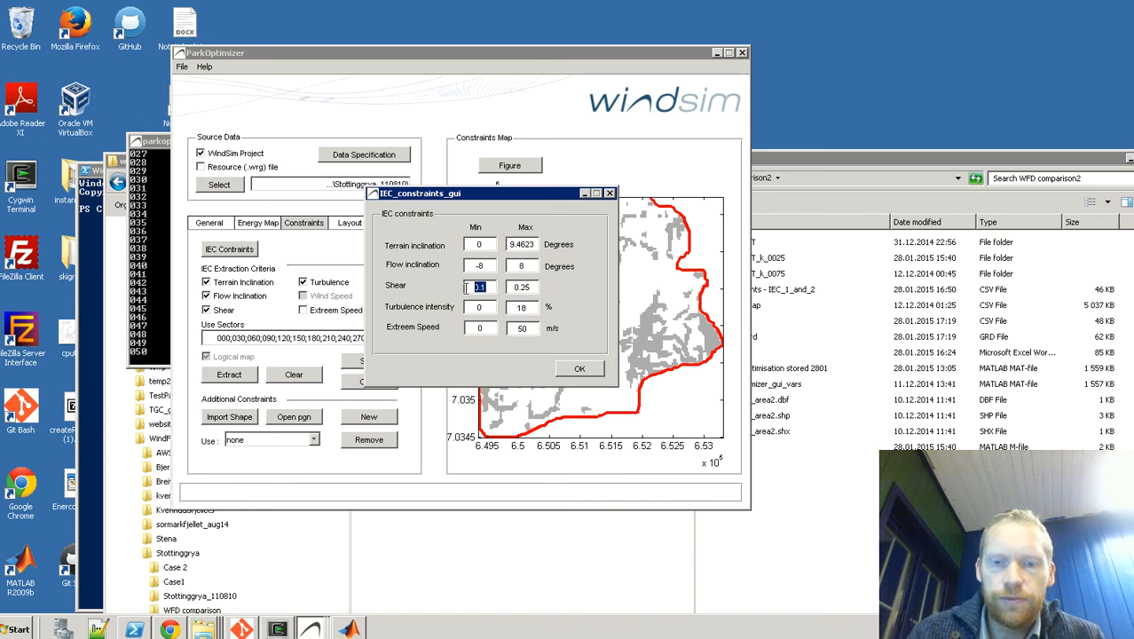
text(-0)
key(Tab)
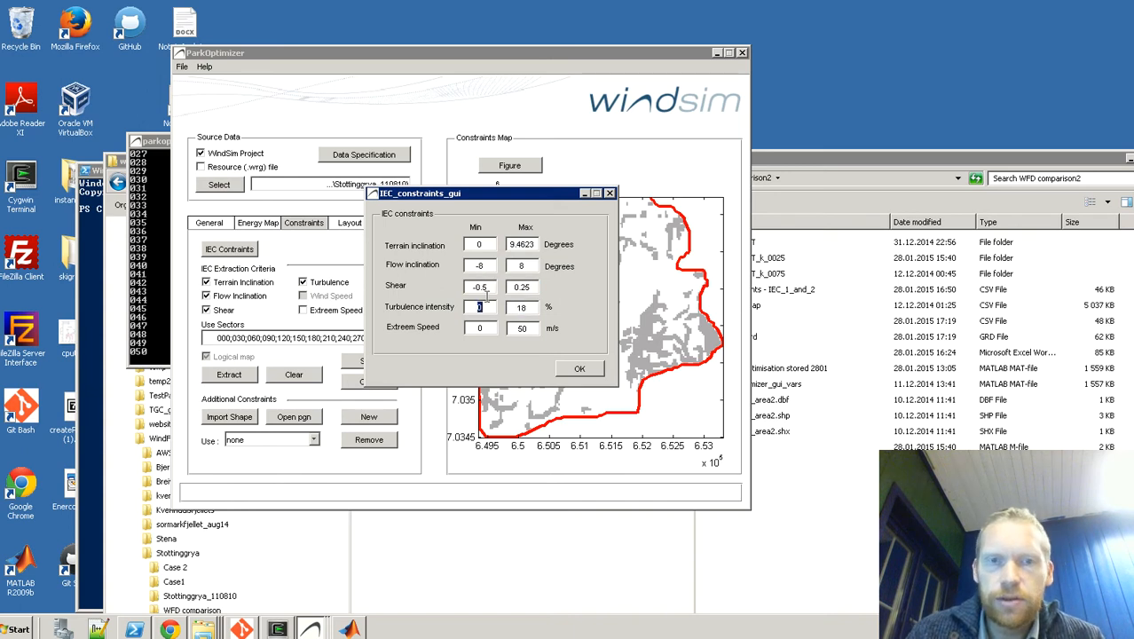
Step: Set the maximum turbulence intensity to 15 % and apply the IEC constraints
click(533, 307)
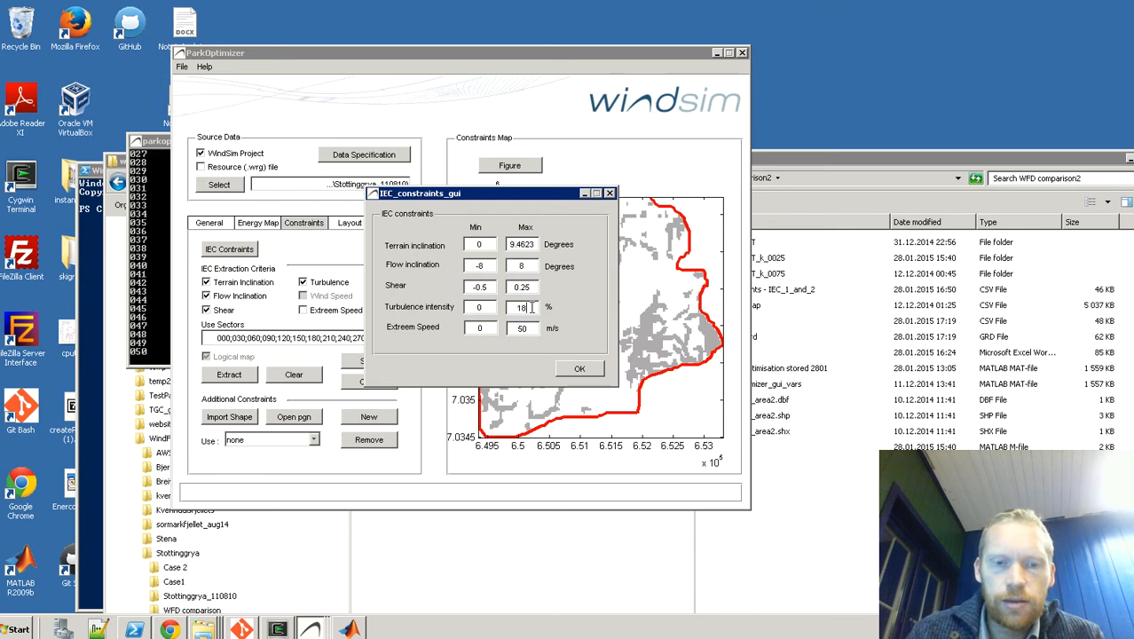
key(BackSpace)
text(5)
key(Tab)
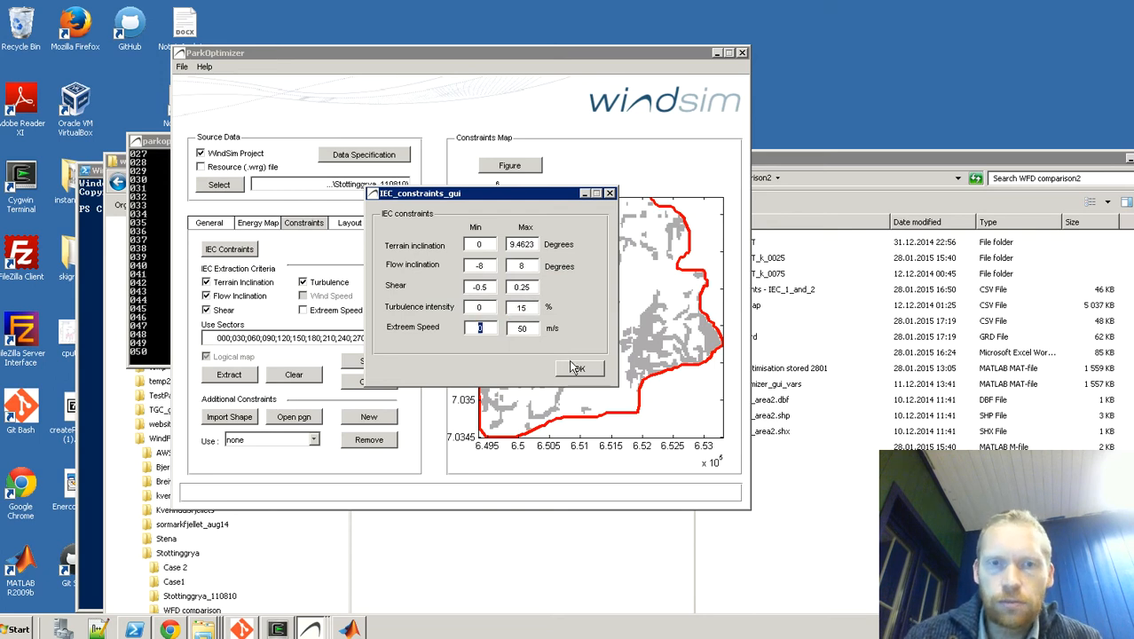
click(573, 369)
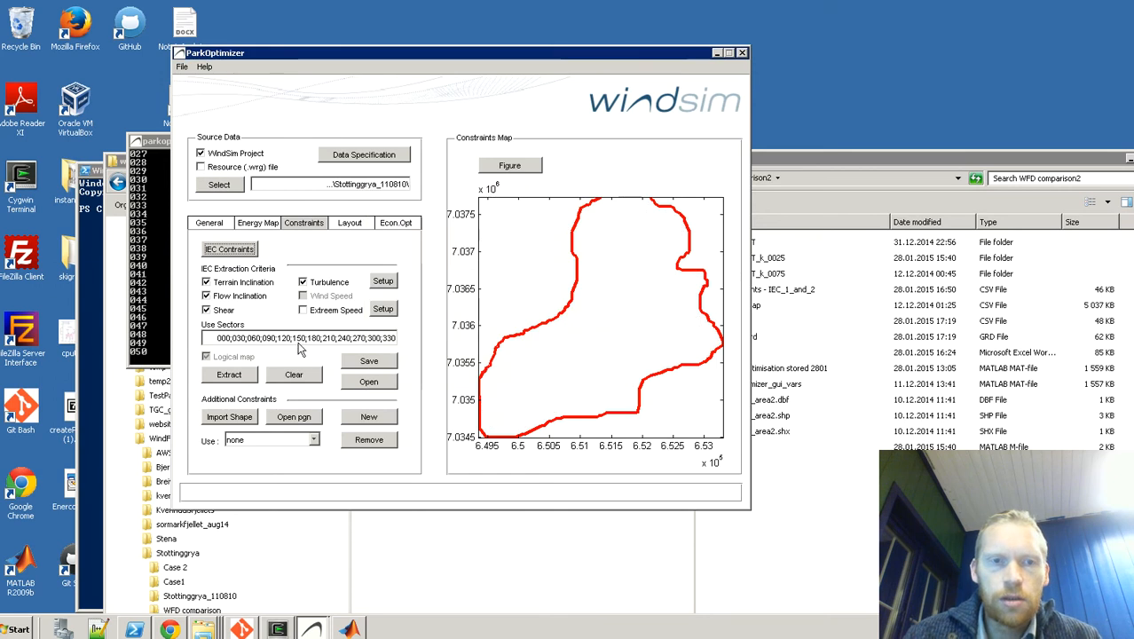
Step: Extract the constraint map with the current IEC criteria and save it as IEC_1 in the WFD comparison2 folder
click(233, 375)
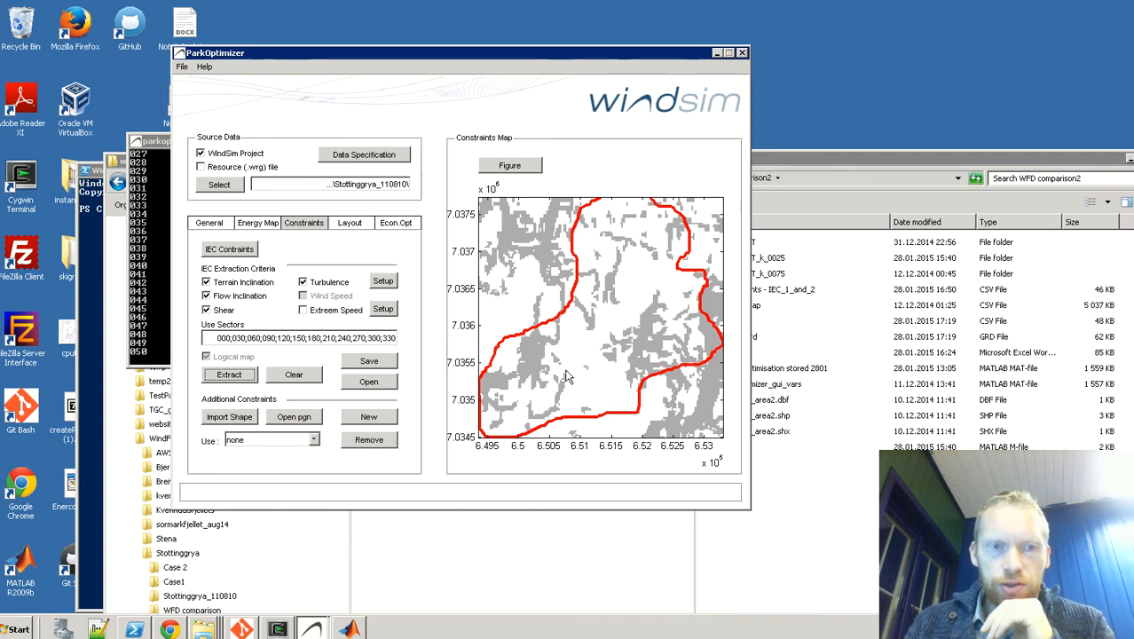
click(385, 362)
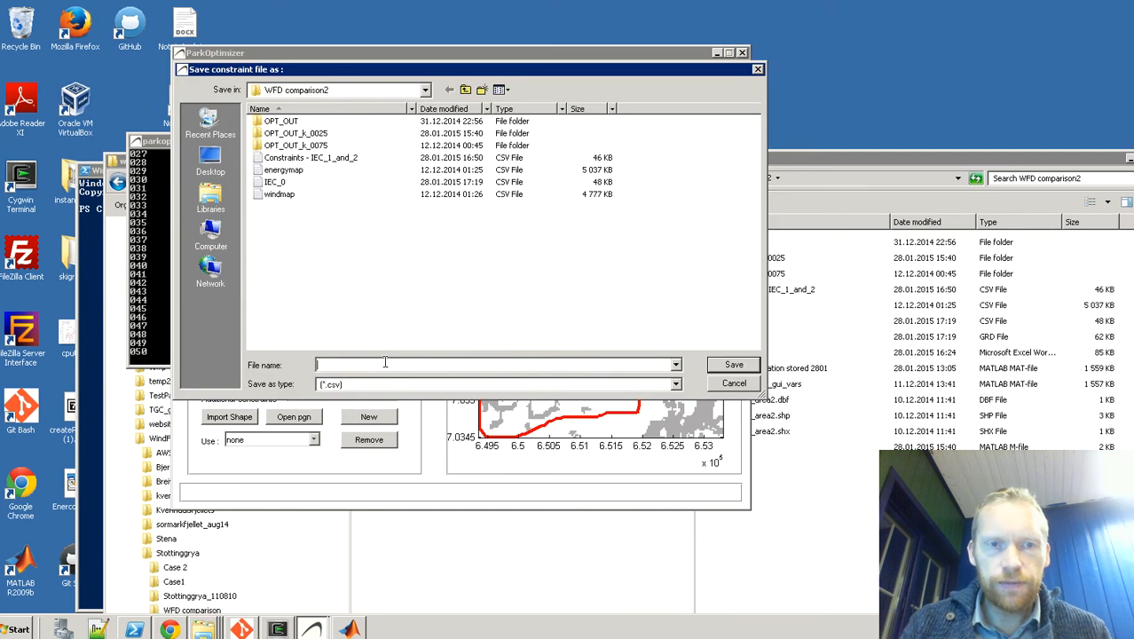
text(IEC_1)
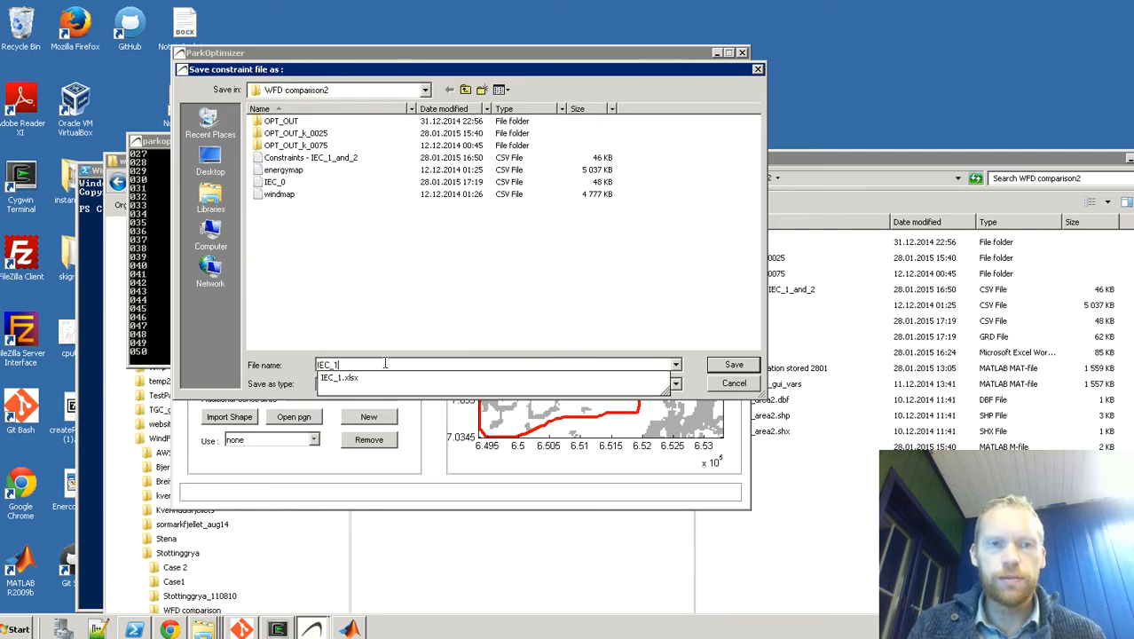
click(688, 367)
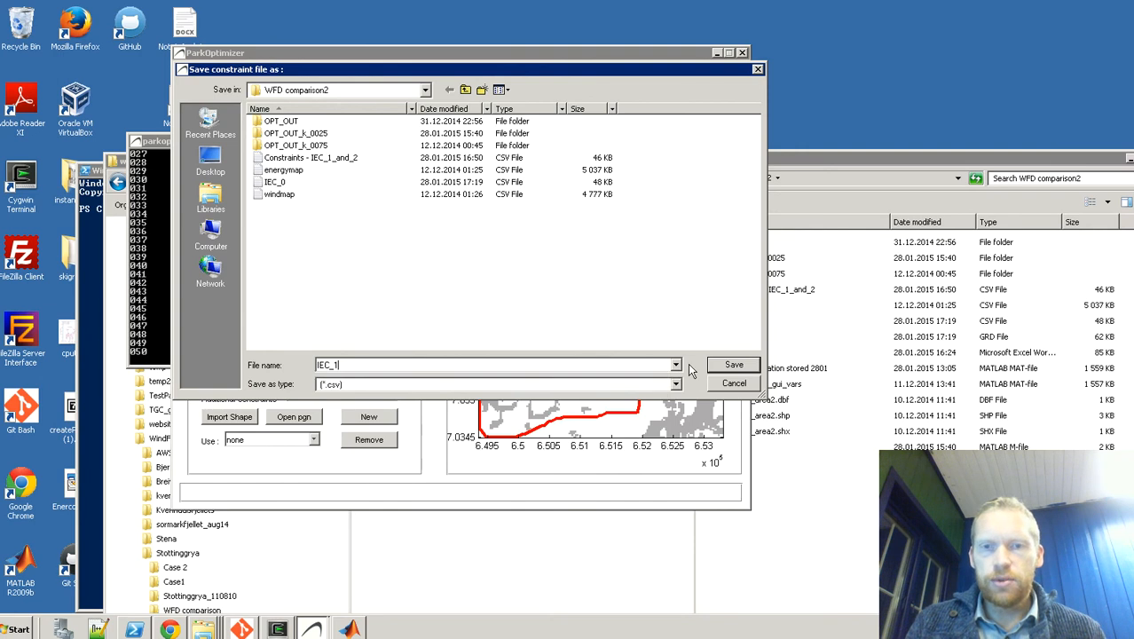
click(731, 368)
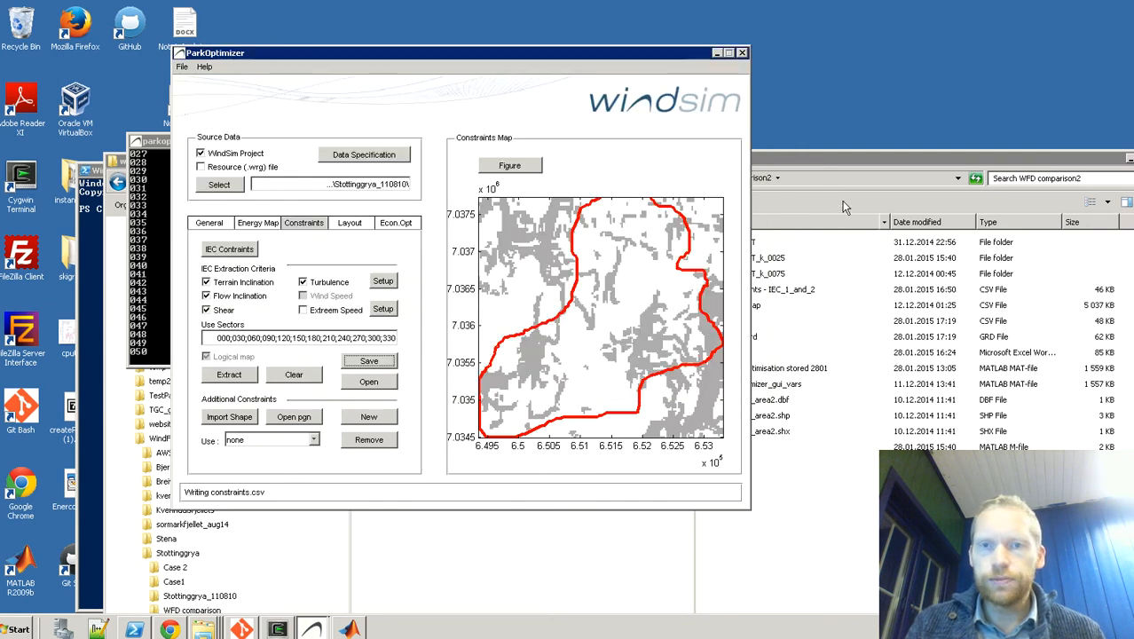
Step: Open the IEC_1 CSV file from the WFD comparison2 folder in TextPad, inspect its coordinate pairs, and return to ParkOptimizer
click(833, 158)
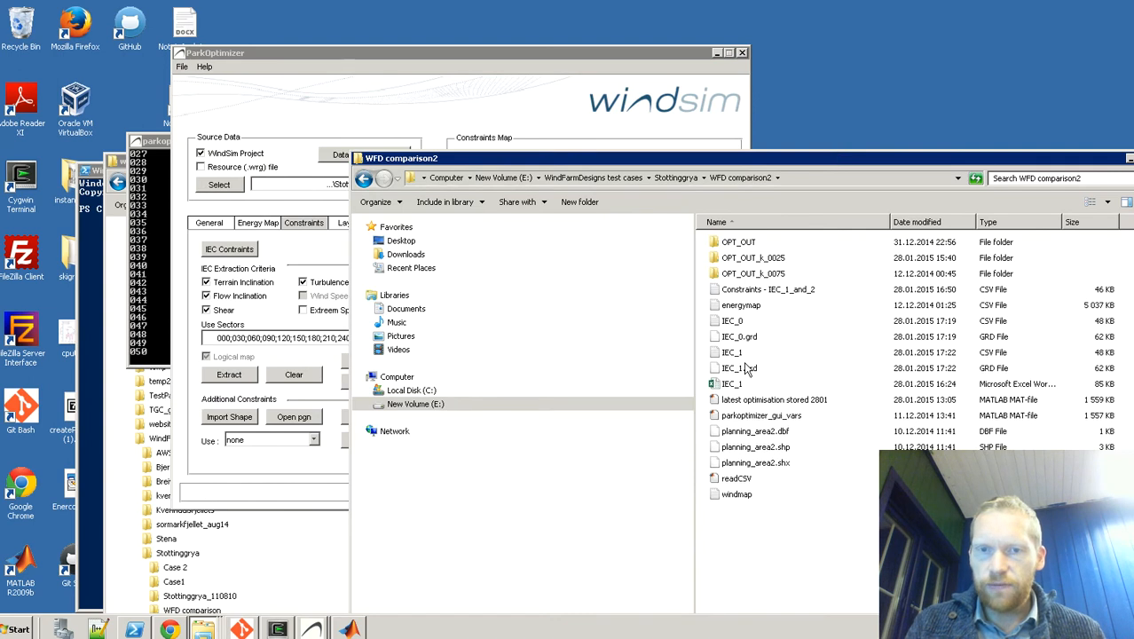
right_click(733, 355)
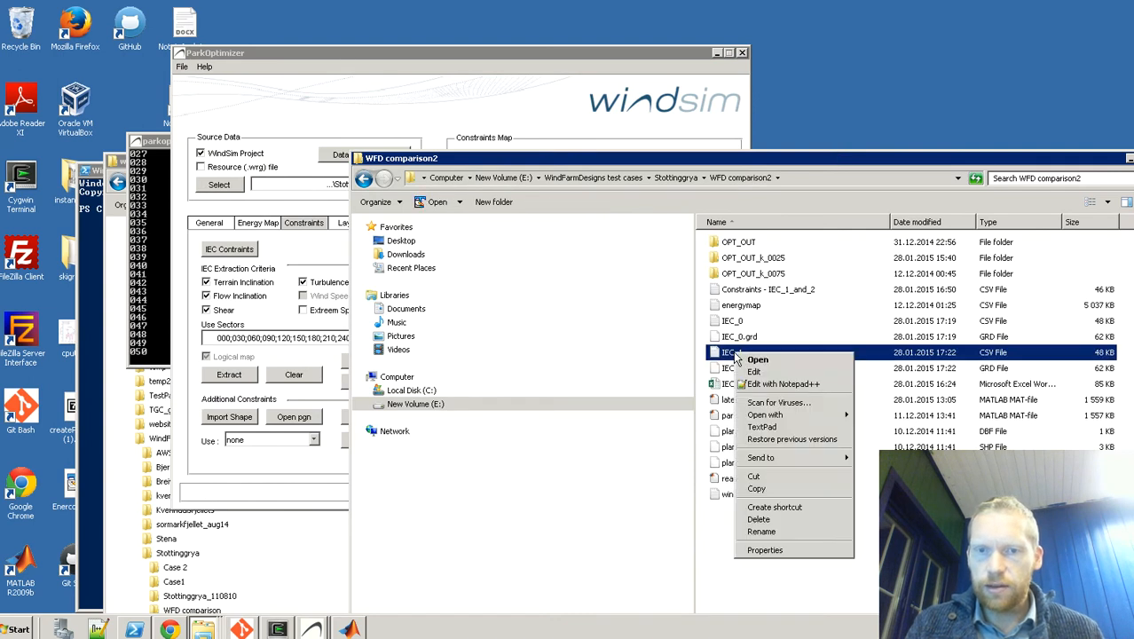
click(760, 427)
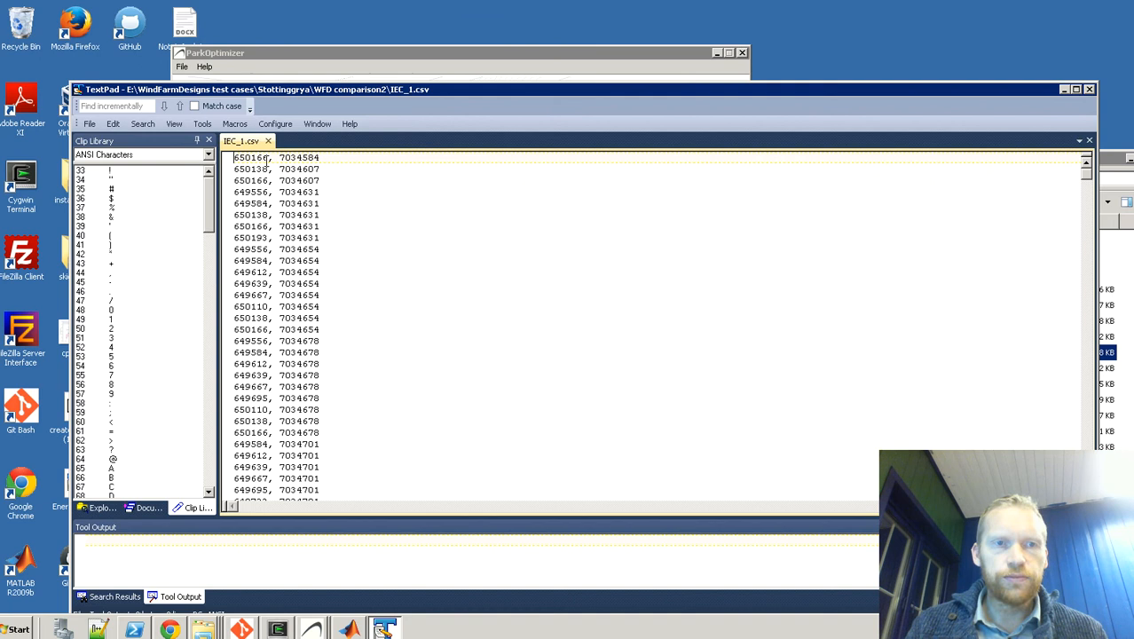
key(ctrl+Right)
key(ctrl+Right)
key(Down)
key(Down)
key(shift+ctrl+Left)
key(shift+ctrl+Left)
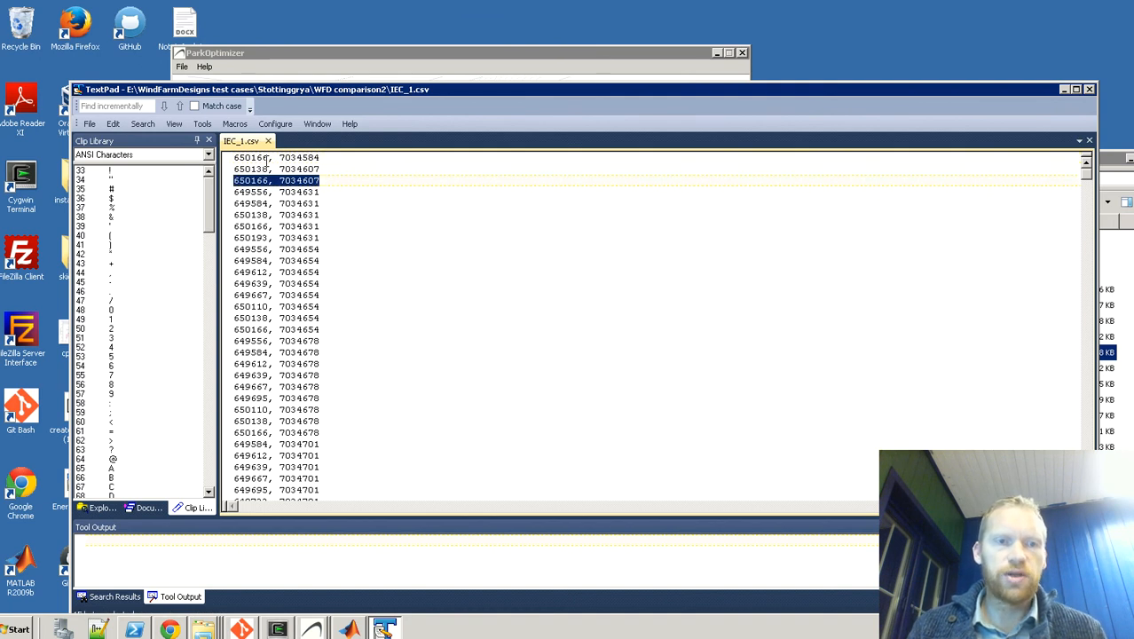
click(1089, 90)
click(358, 102)
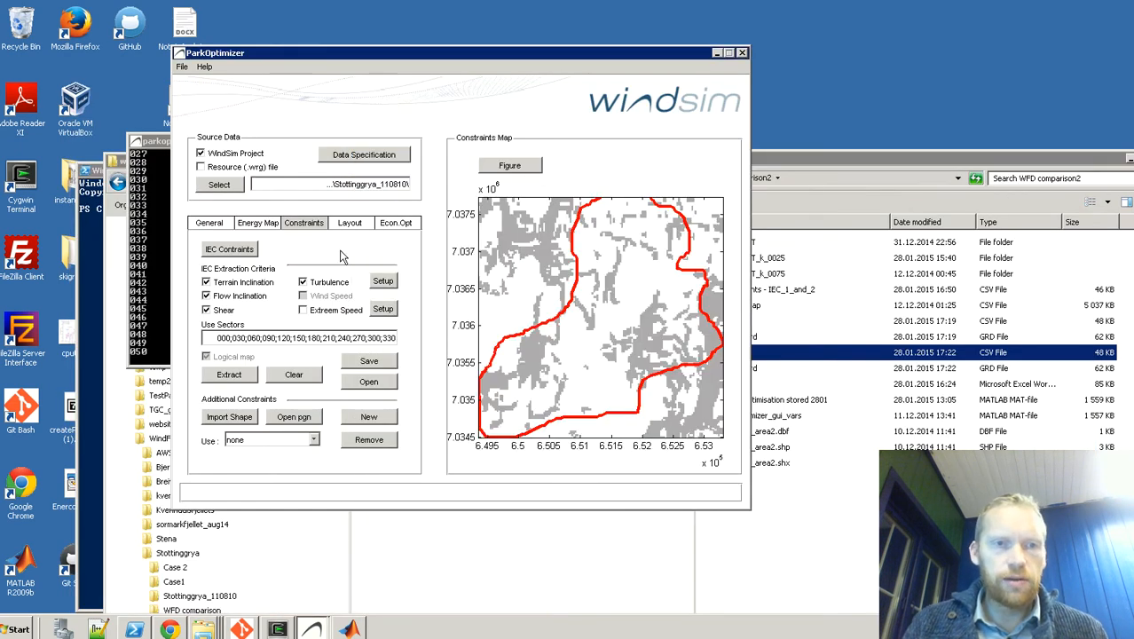
Step: Set the IEC shear limits to 0.1 minimum and 0.18 maximum and the maximum turbulence intensity to 20 %, and apply them
click(231, 249)
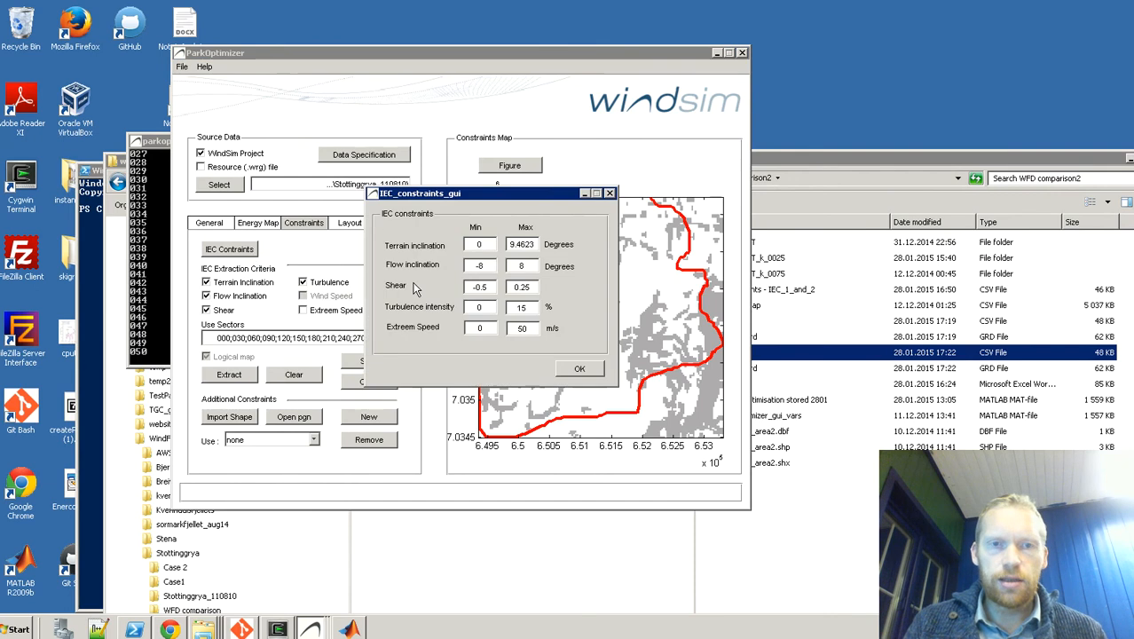
double_click(488, 287)
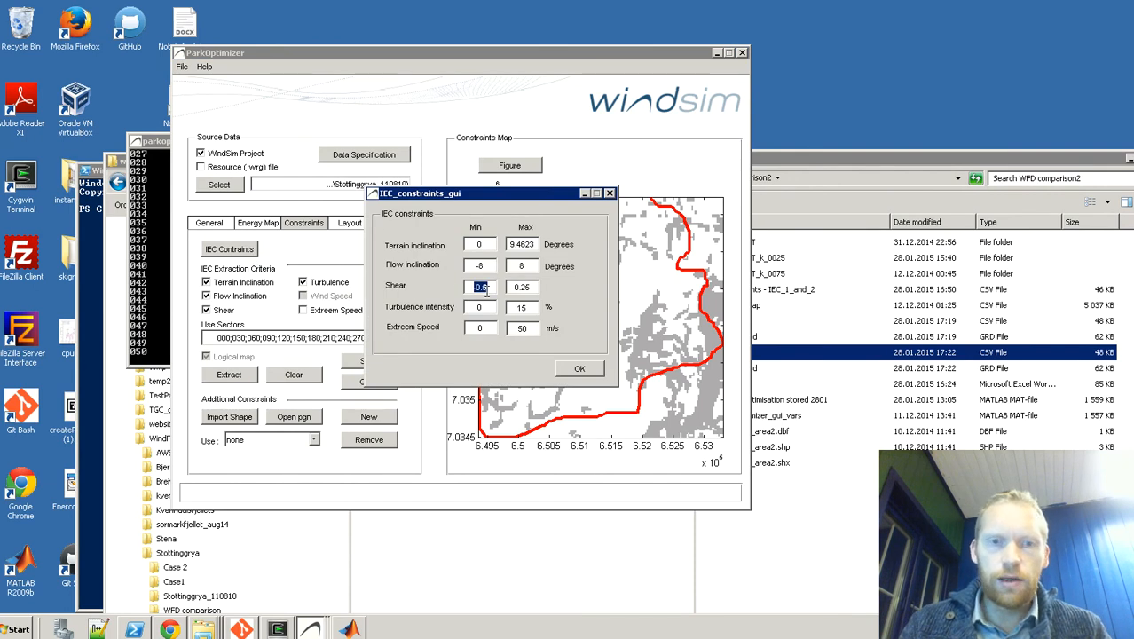
text(0.1)
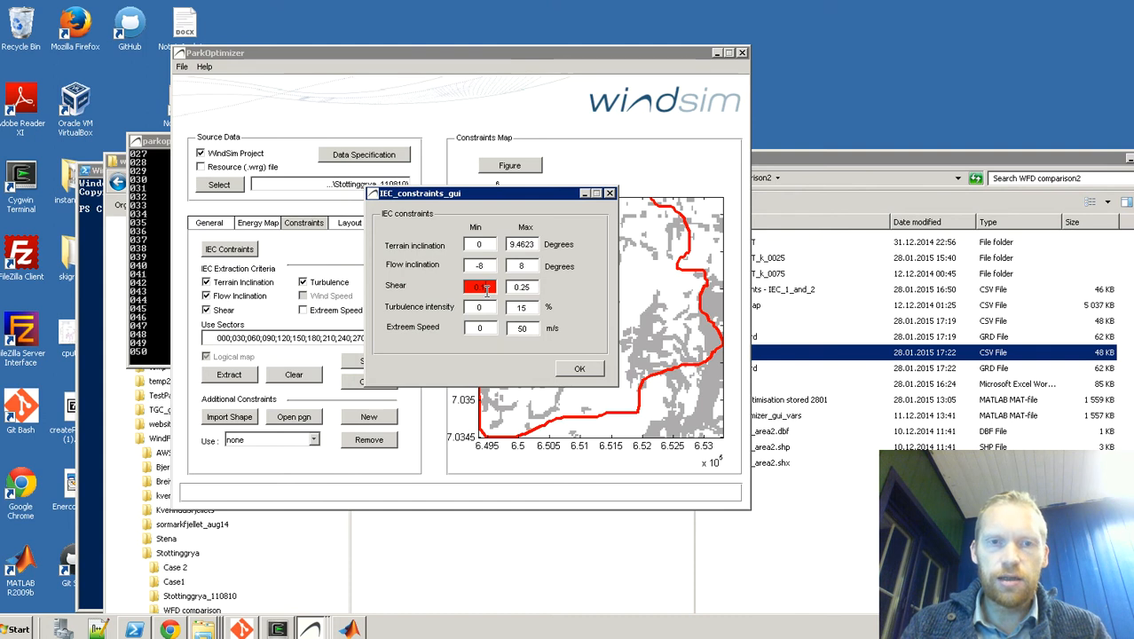
key(Tab)
double_click(532, 289)
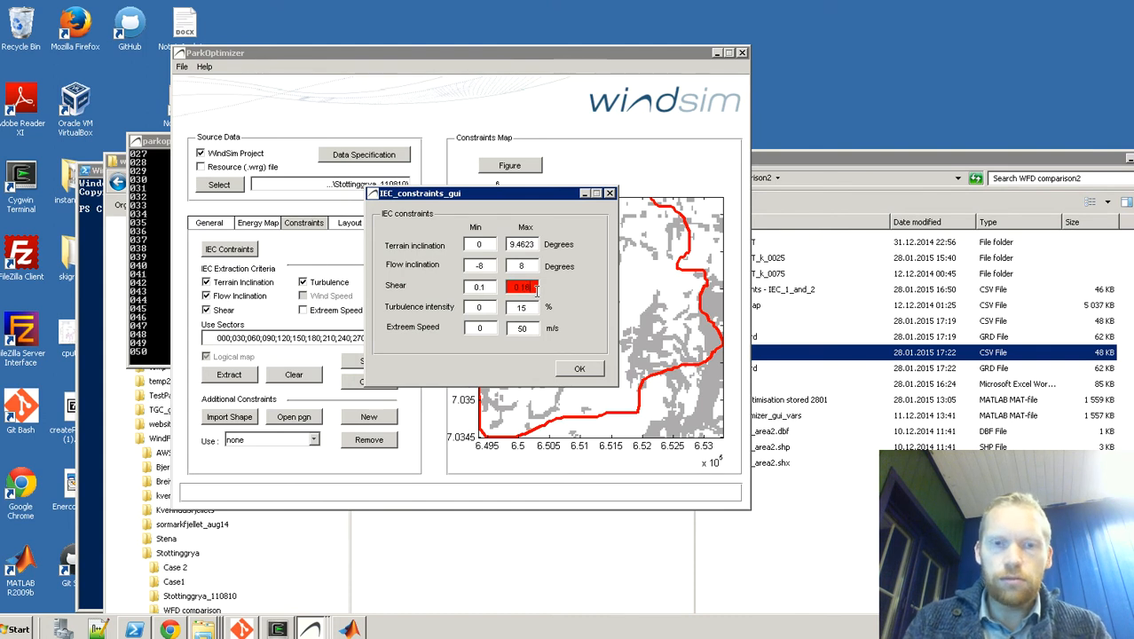
text(0.18)
key(Tab)
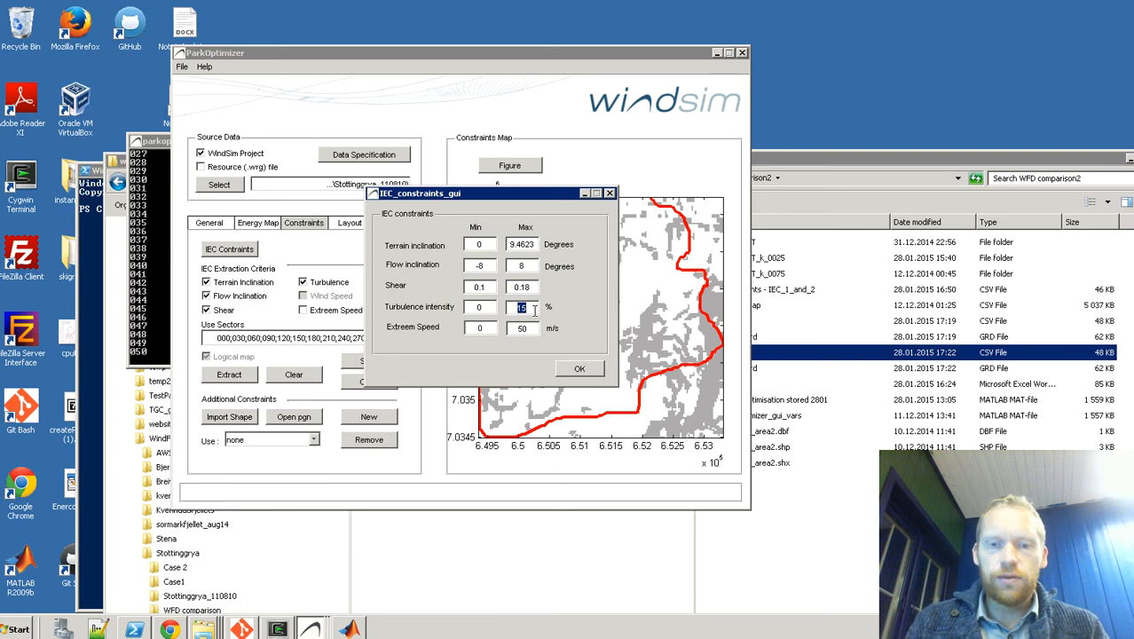
text(20)
key(Tab)
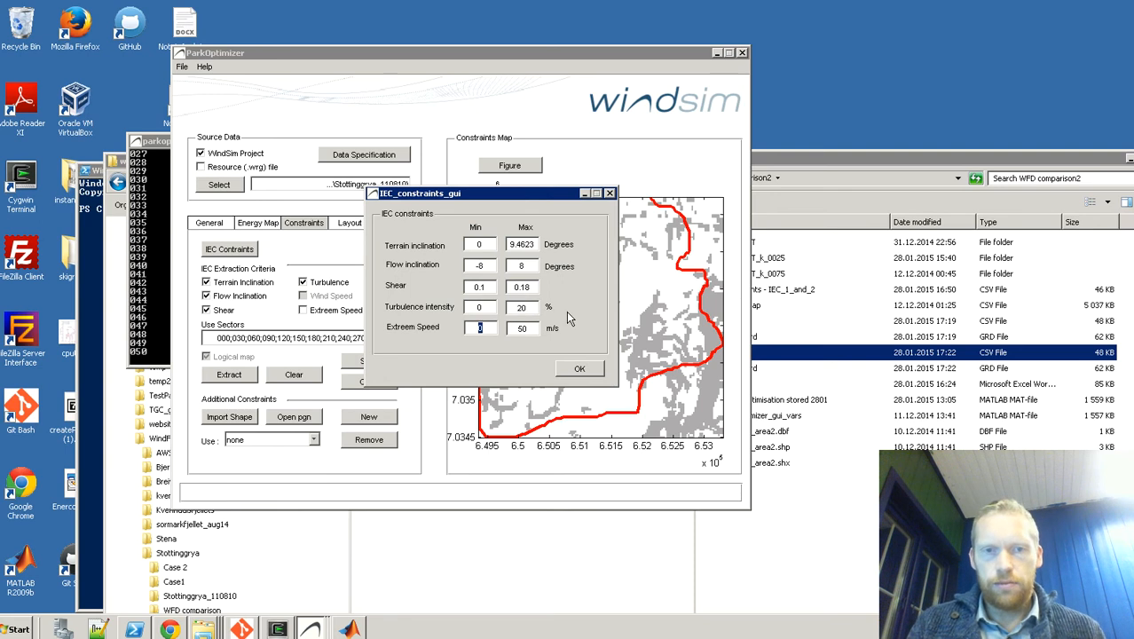
click(574, 370)
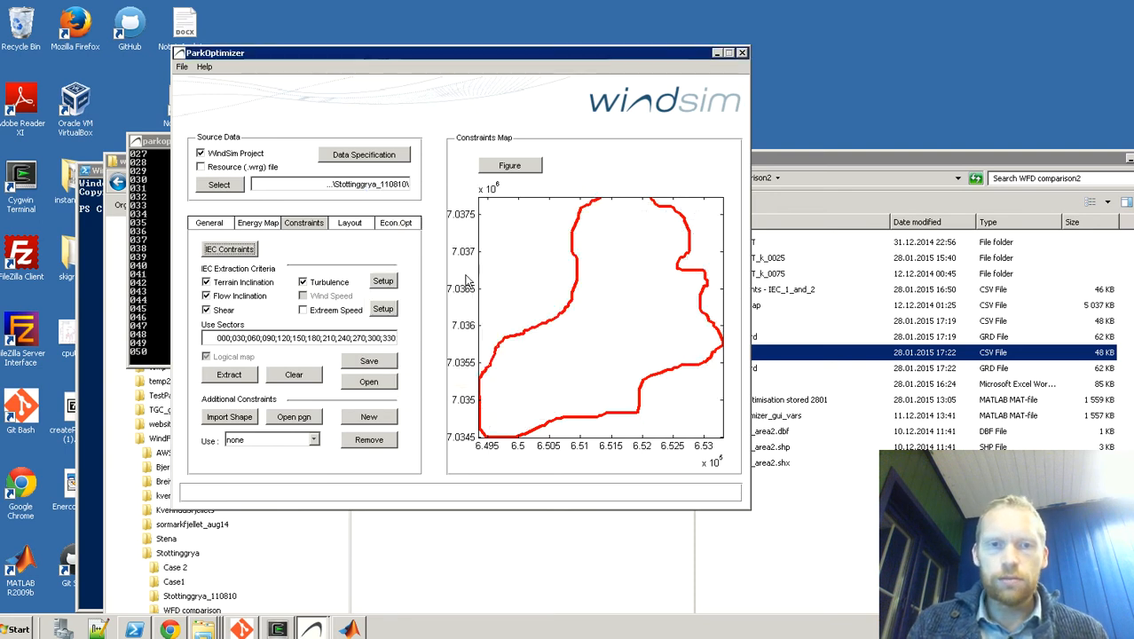
Step: Set the maximum turbulence intensity in the IEC constraints to 17 % and apply it
click(250, 252)
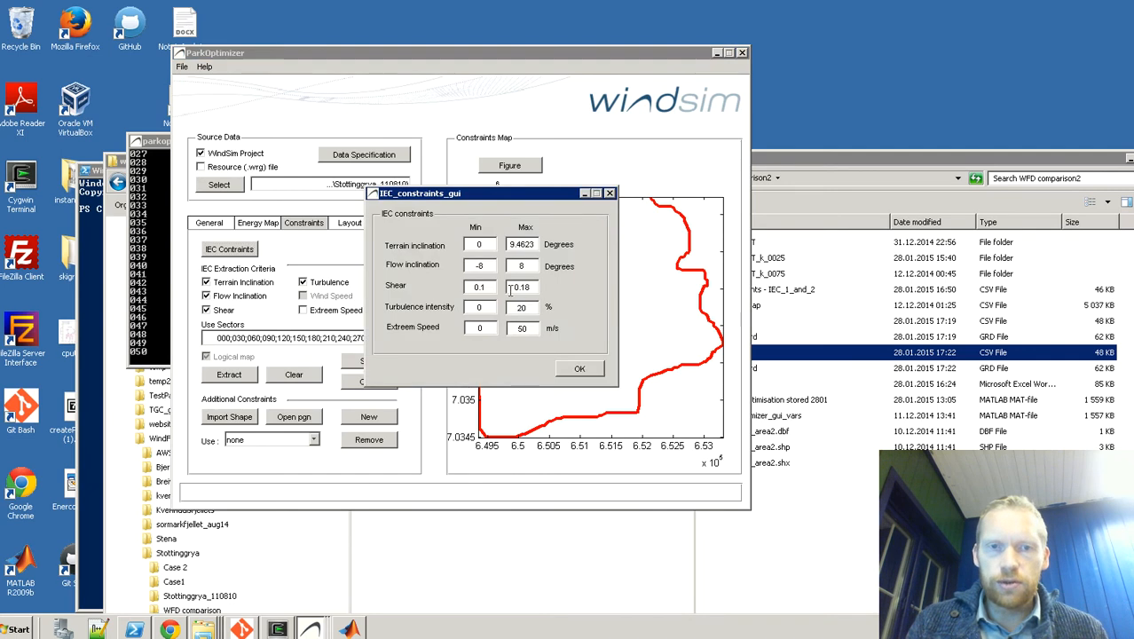
double_click(525, 307)
text(17)
key(Tab)
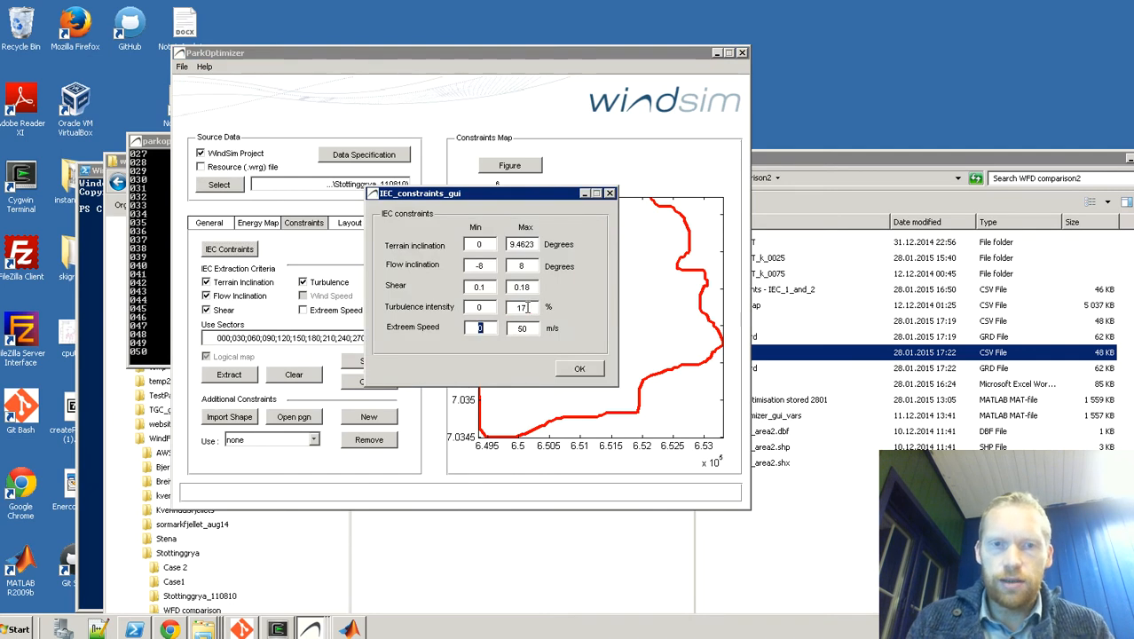
click(580, 369)
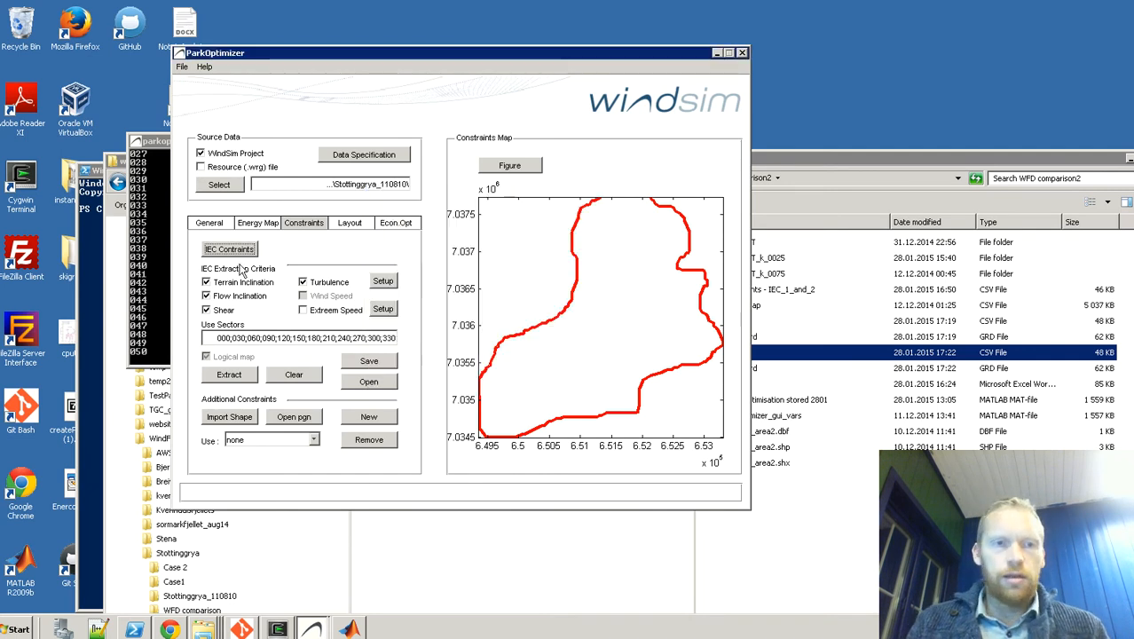
Step: Extract the constraint map with the current IEC criteria and save it as IEC_2 in the WFD comparison2 folder
click(247, 376)
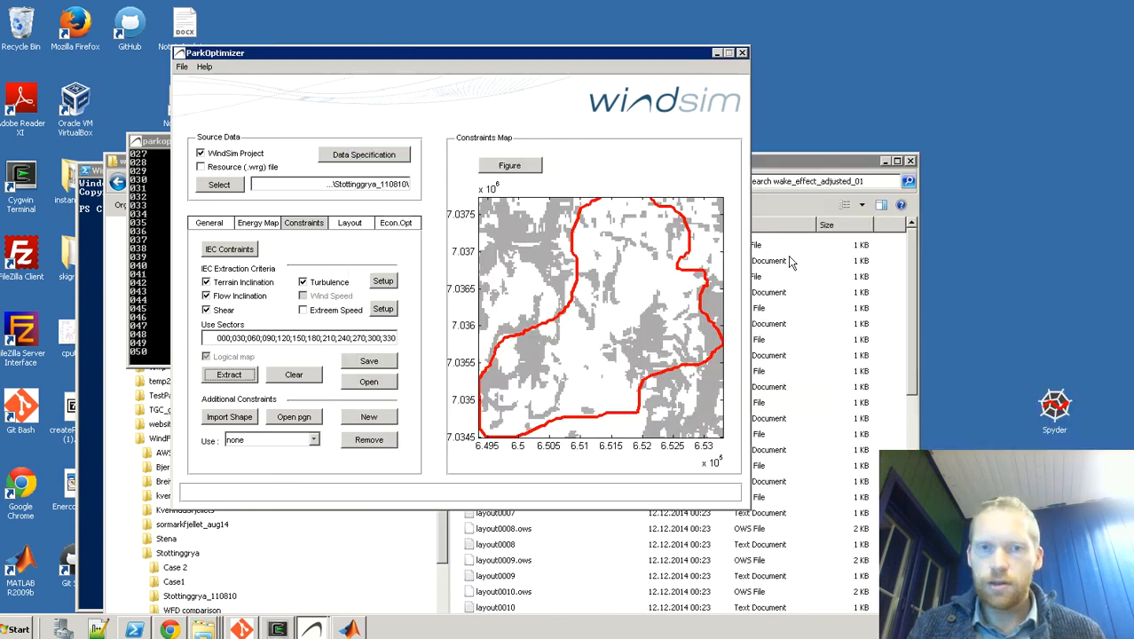
click(366, 363)
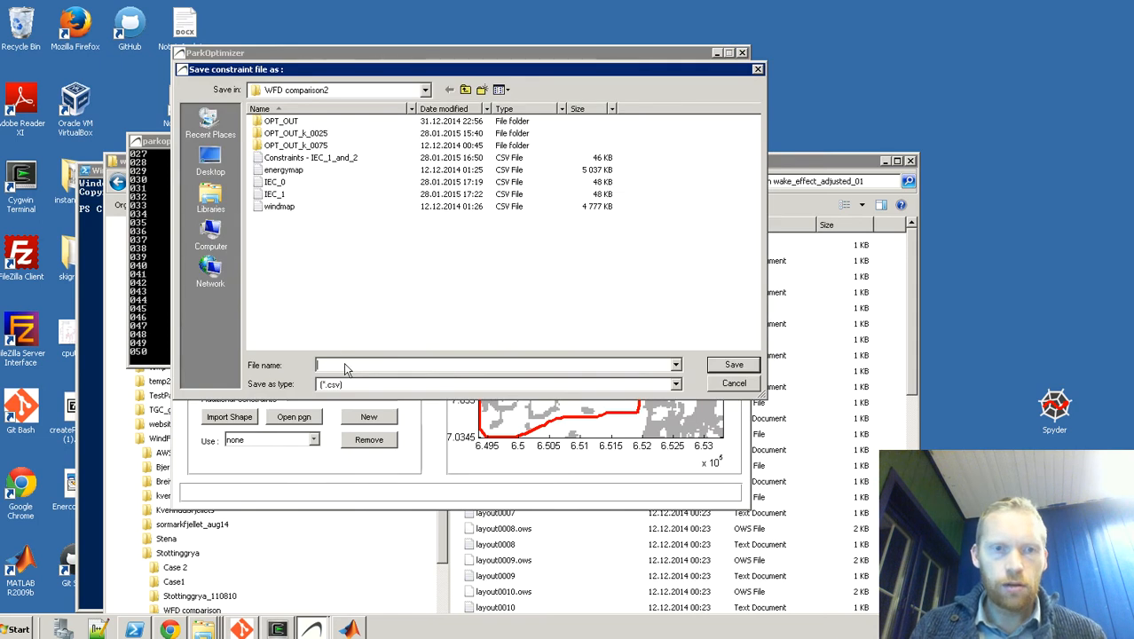
text(IEC_2)
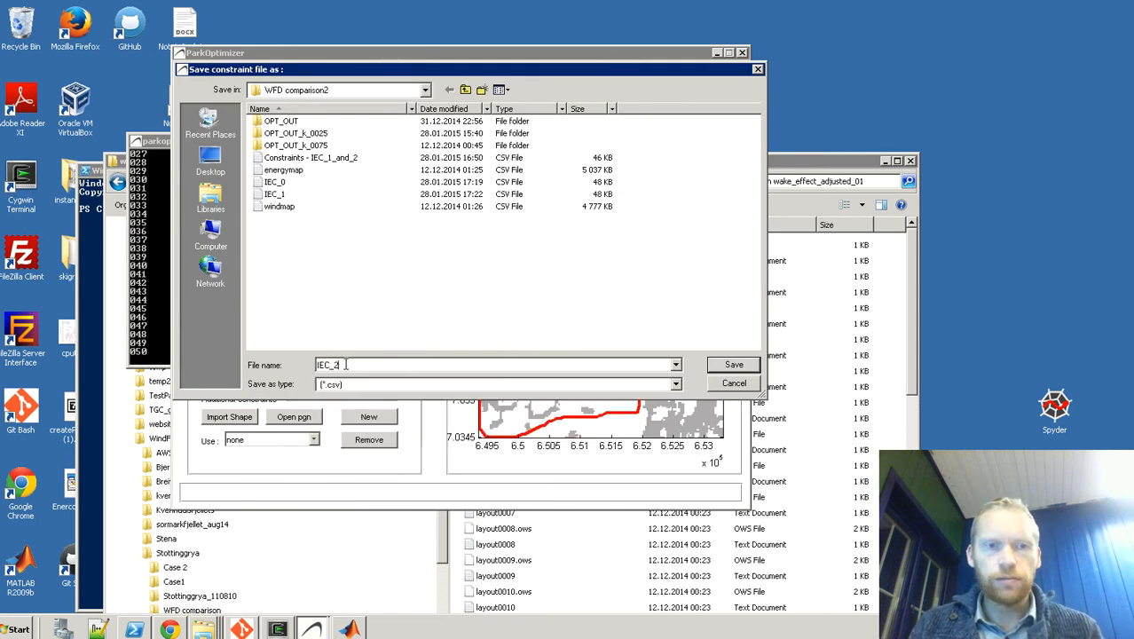
key(Return)
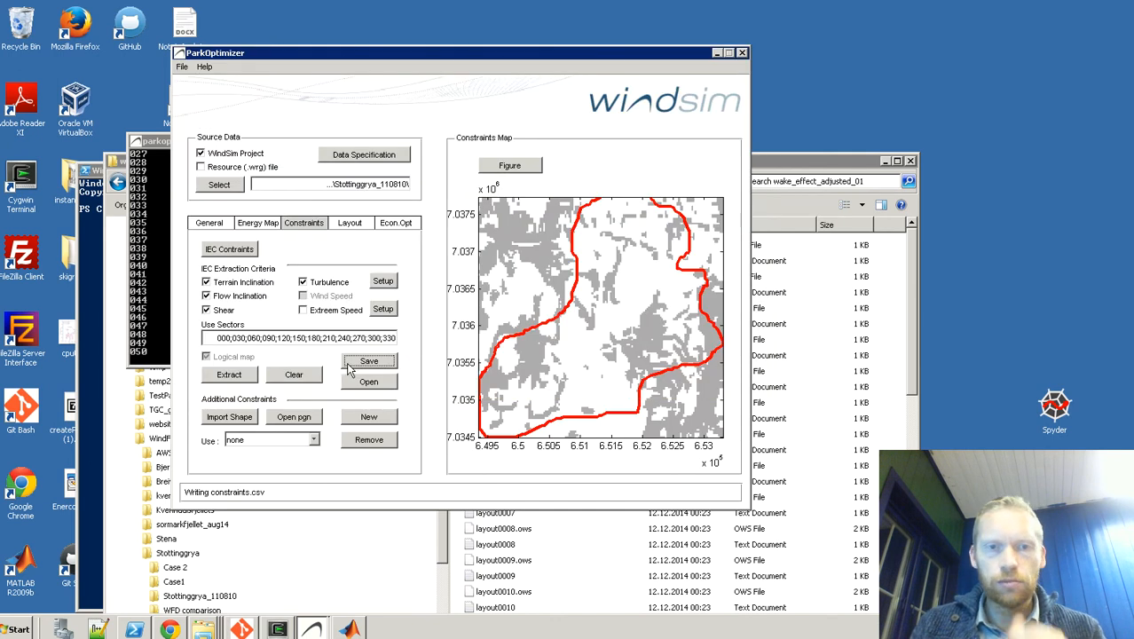
key(alt+Tab)
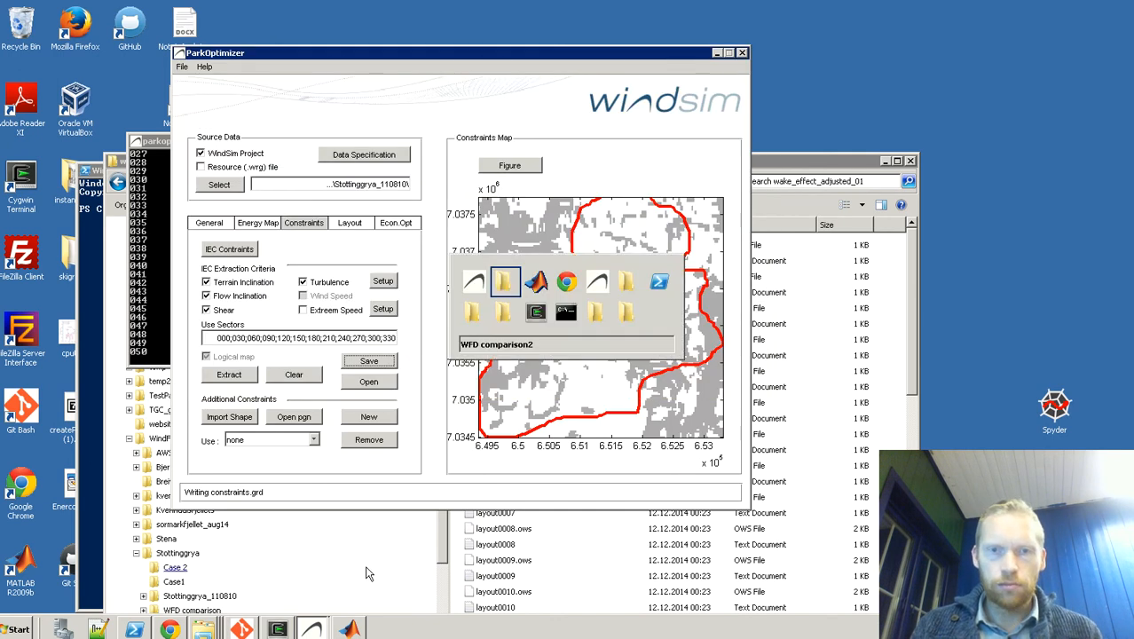
key(alt+Tab)
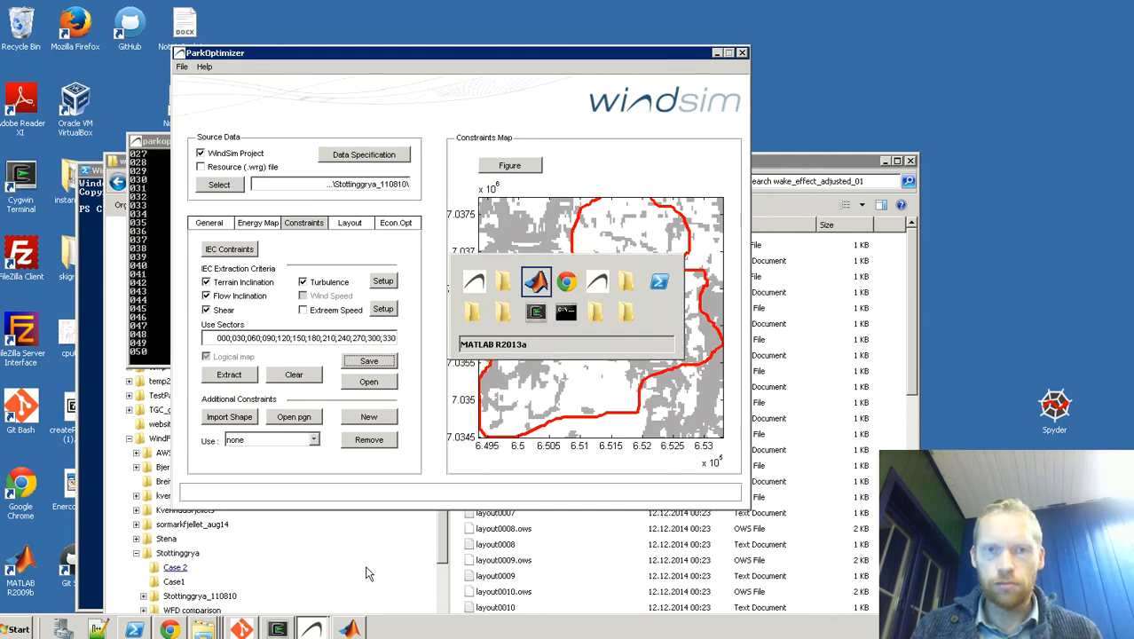
key(alt+Tab)
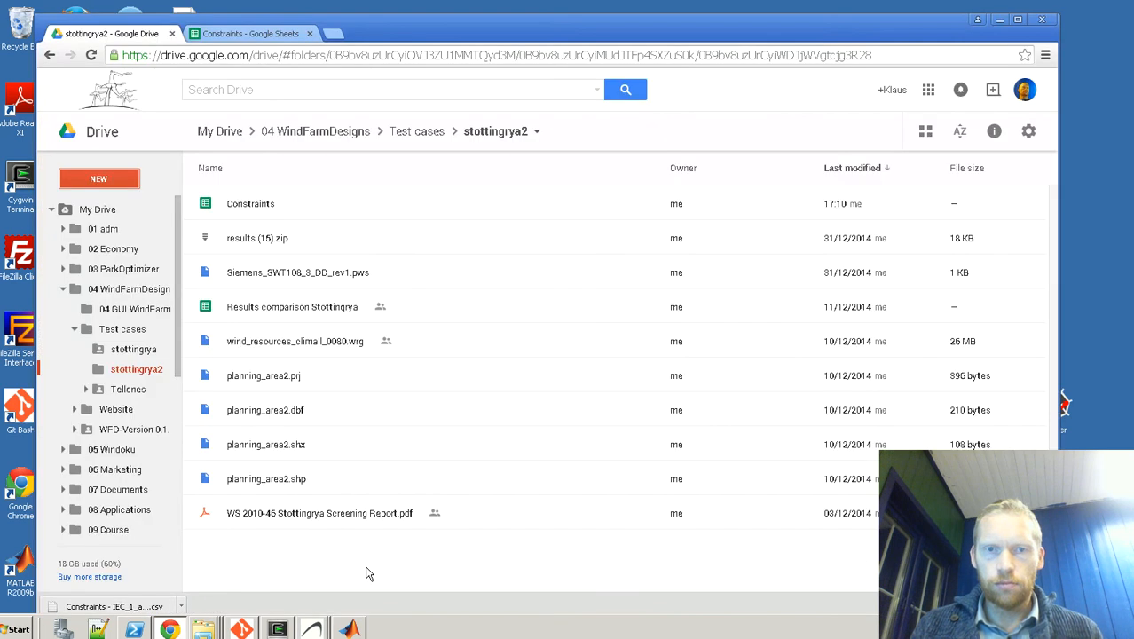
click(1000, 25)
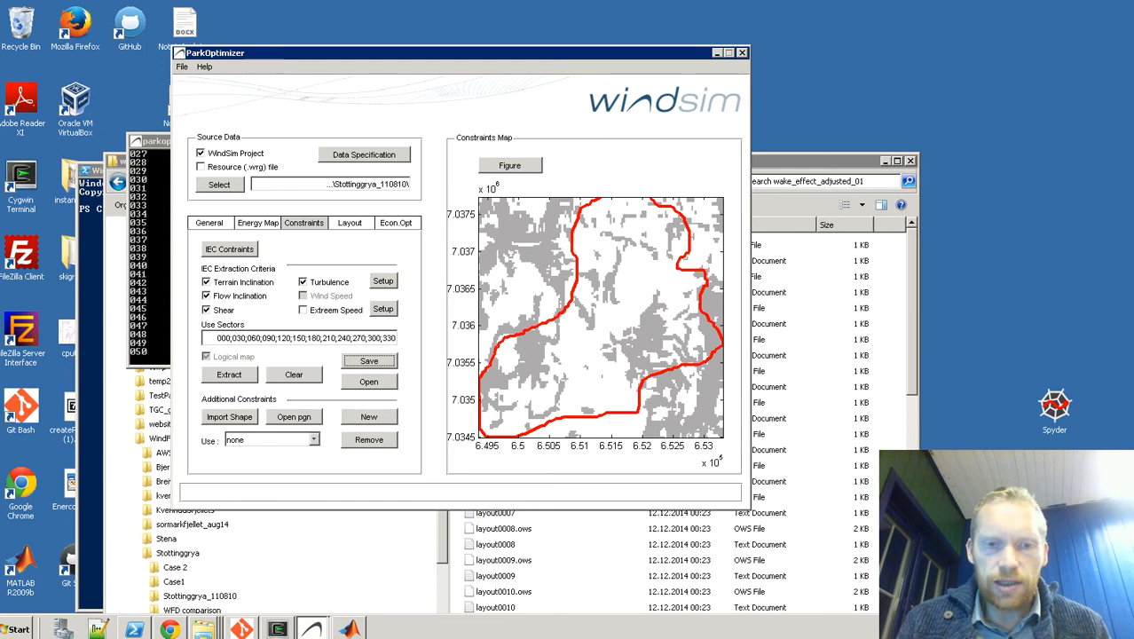
Step: Switch to the Constraints spreadsheet in Google Sheets and examine the coordinate pairs in columns A and B of sheet IEC0 alongside their scatter chart
key(alt+Tab)
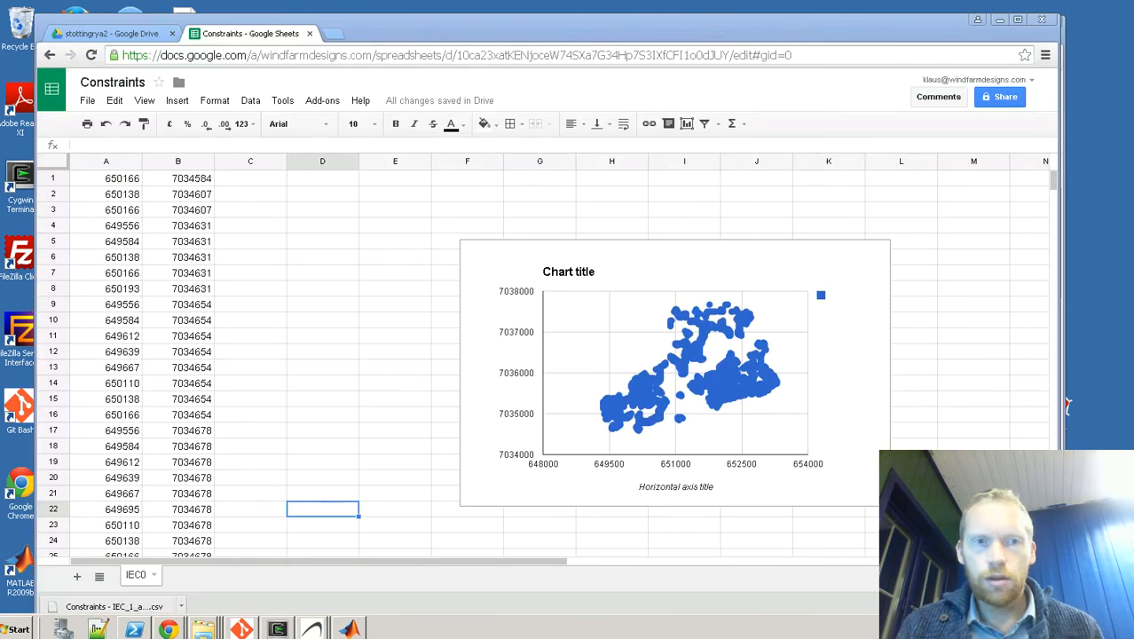
click(298, 273)
click(140, 243)
key(Up)
key(Up)
key(Up)
key(Up)
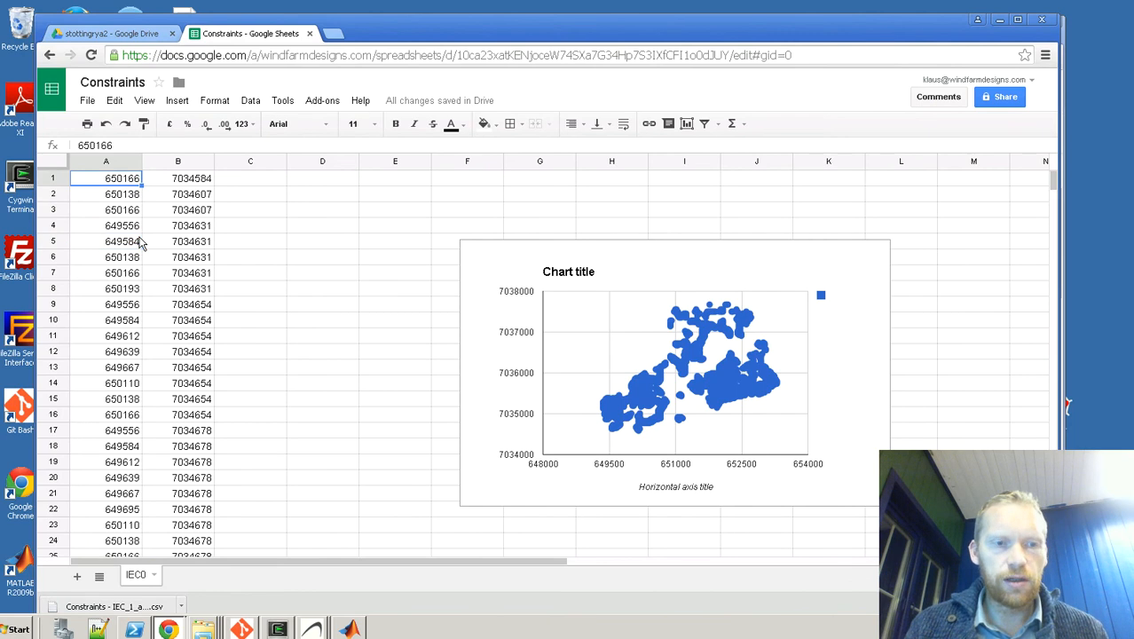
key(Right)
key(Down)
key(Page_Down)
key(Page_Up)
key(Left)
key(Up)
key(shift+Right)
key(shift+Down)
key(shift+Down)
key(shift+Down)
key(shift+Down)
key(shift+Down)
key(shift+Down)
key(shift+Down)
key(shift+Down)
key(shift+Down)
key(shift+Down)
key(shift+Down)
key(shift+Down)
key(shift+Down)
key(shift+Down)
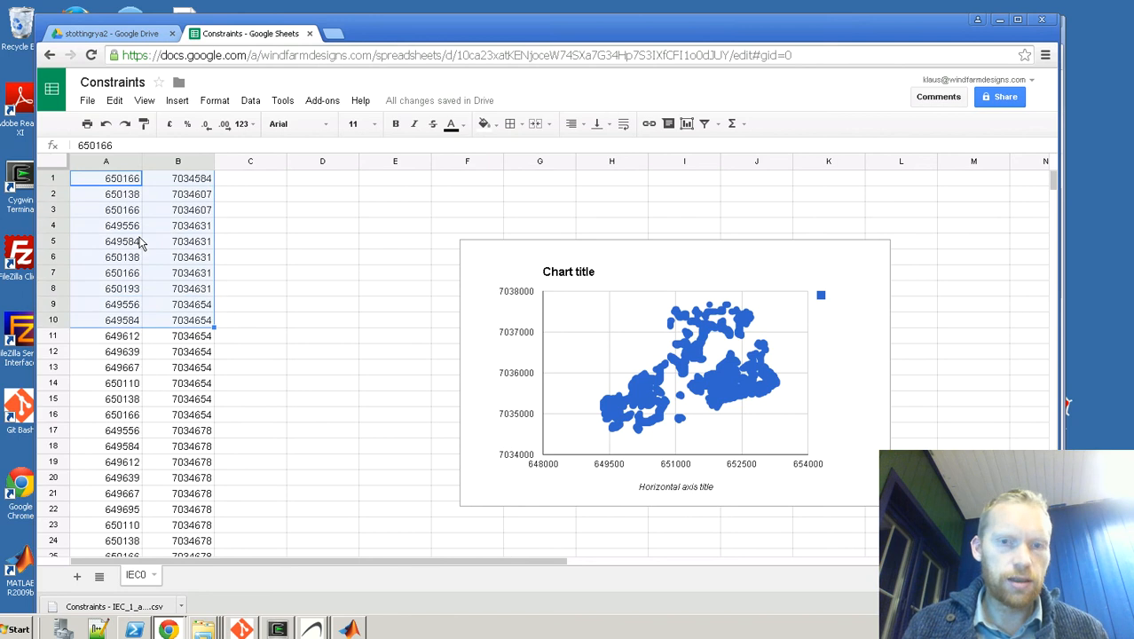
key(shift+Down)
key(shift+Down)
key(shift+Down)
key(shift+Down)
key(shift+Down)
key(shift+Down)
key(shift+Down)
key(shift+Down)
key(shift+Down)
key(shift+Down)
key(shift+Down)
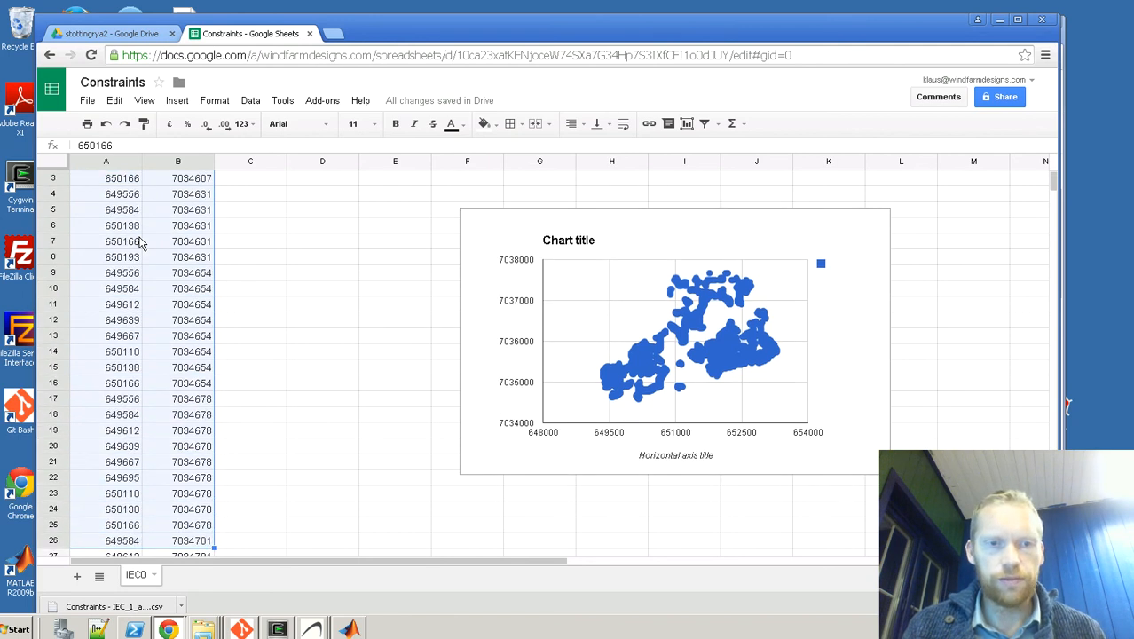
key(shift+Down)
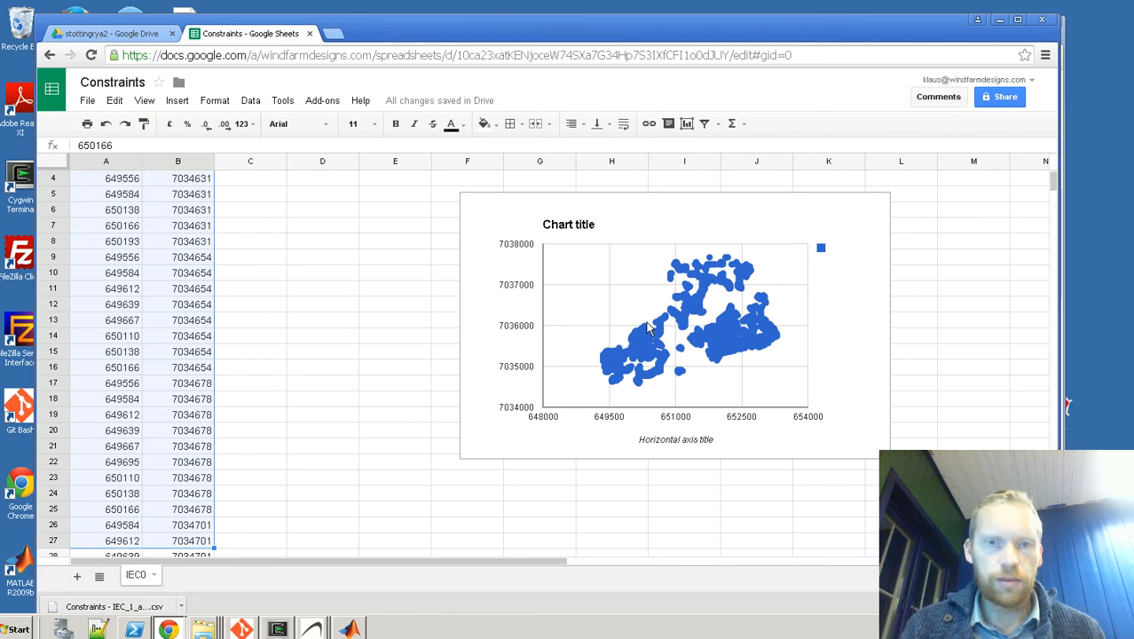
click(294, 275)
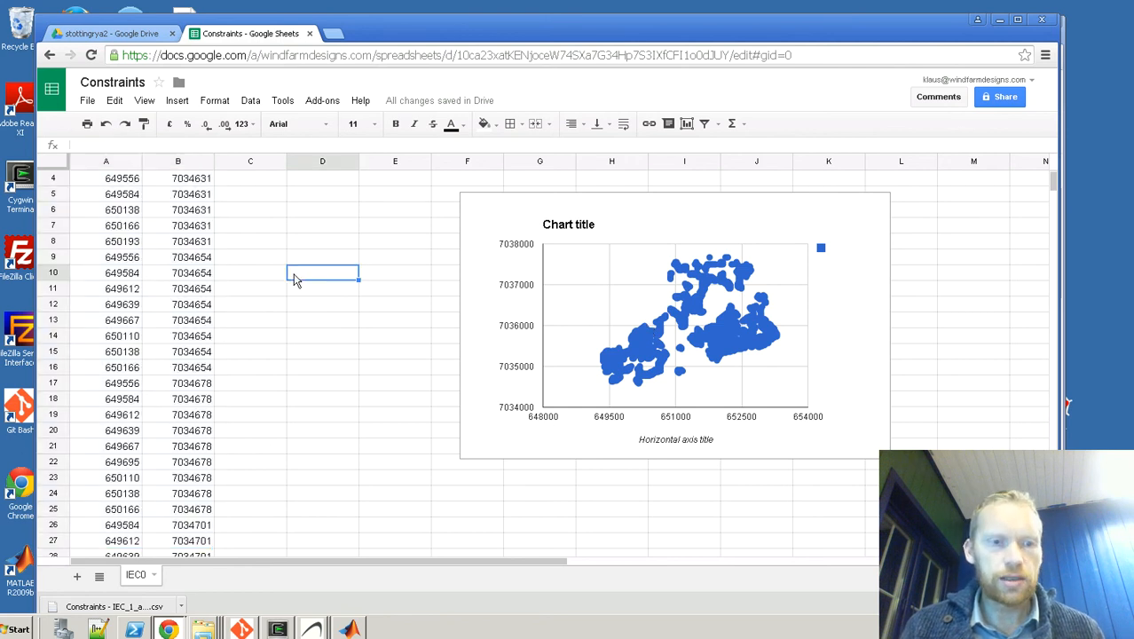
Step: Add a new sheet to the Constraints spreadsheet and upload the IEC_1 CSV file from the WFD comparison2 folder for import, filtering the files by *.csv
click(76, 576)
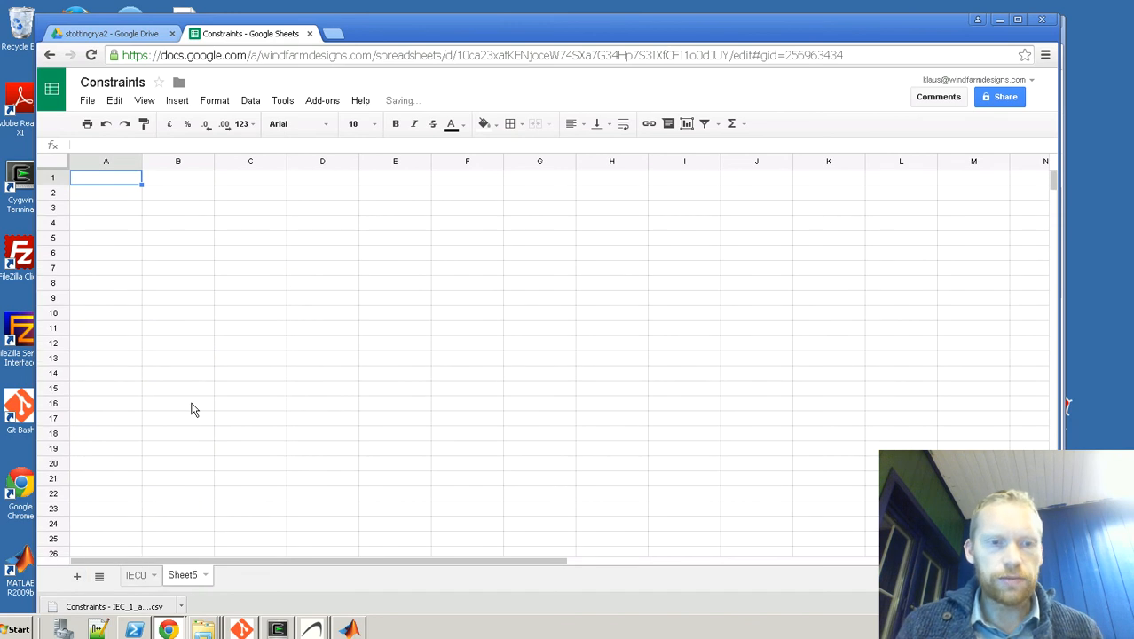
click(87, 101)
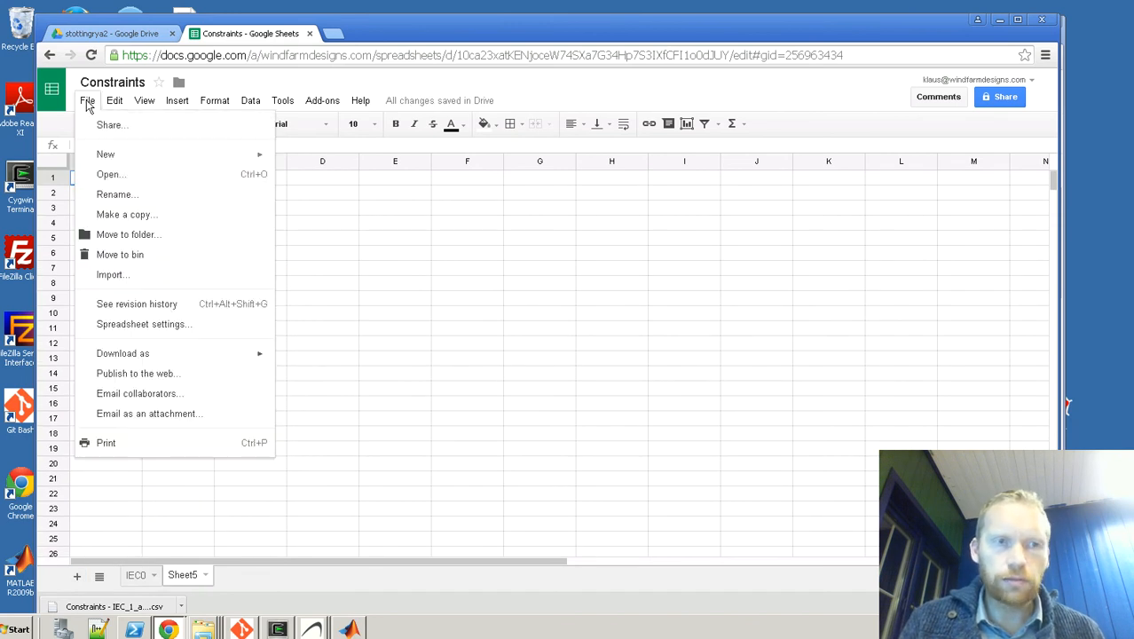
click(106, 275)
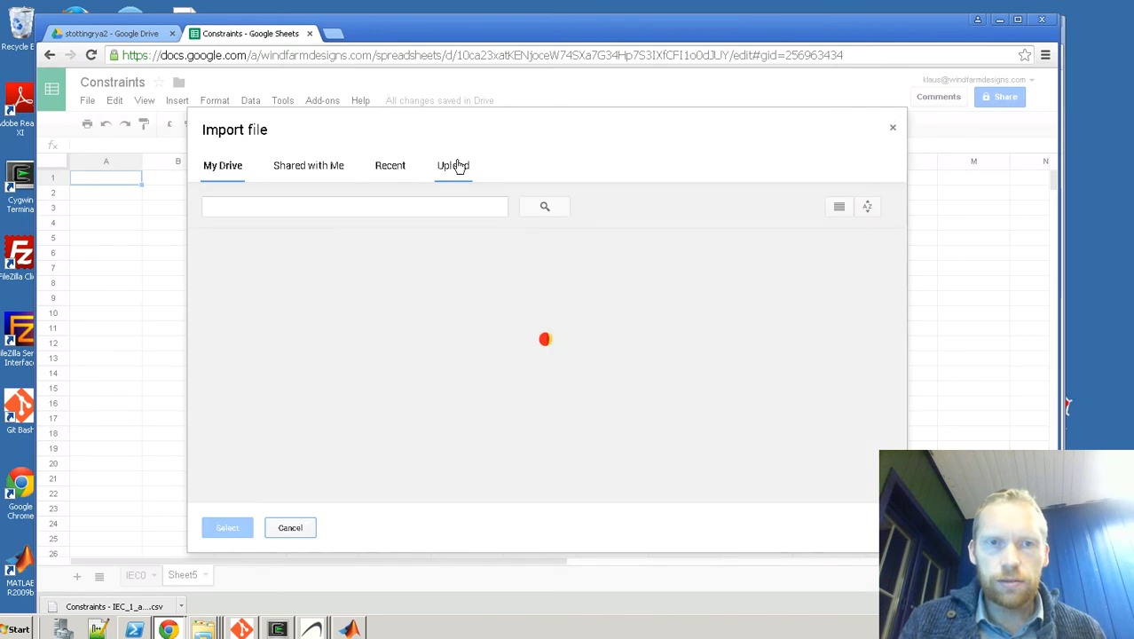
click(455, 166)
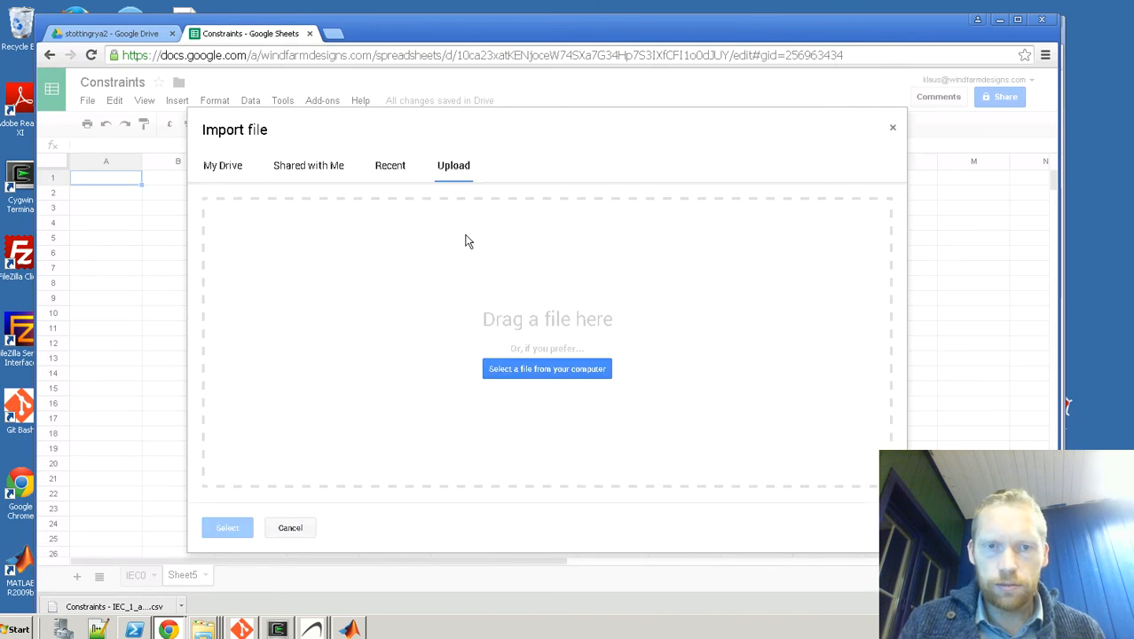
click(499, 369)
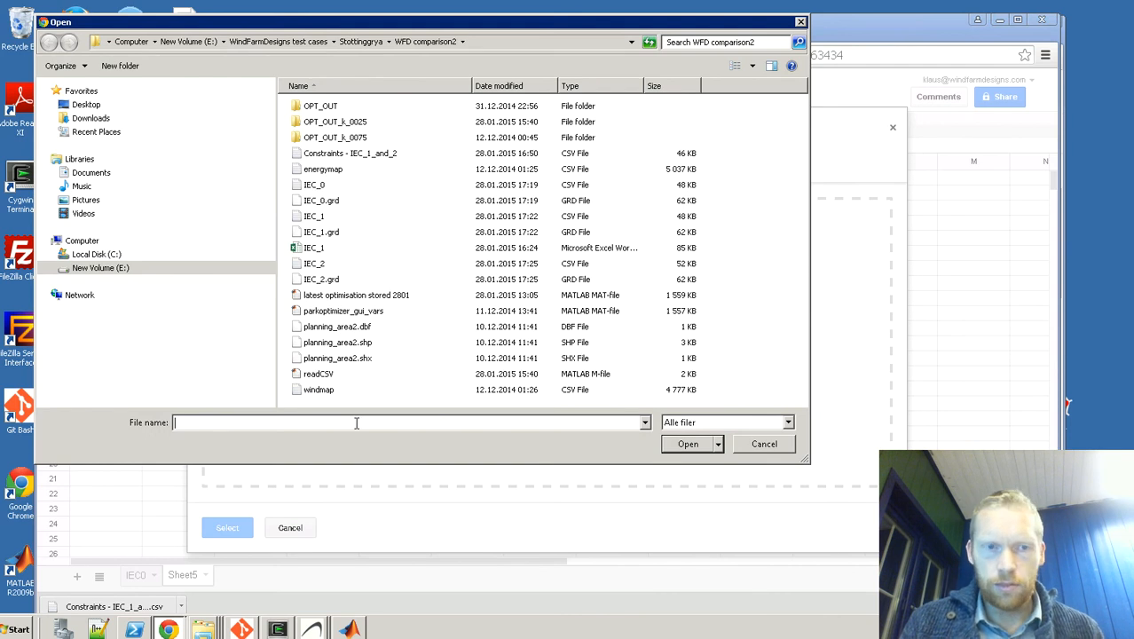
text(*.csv)
key(Return)
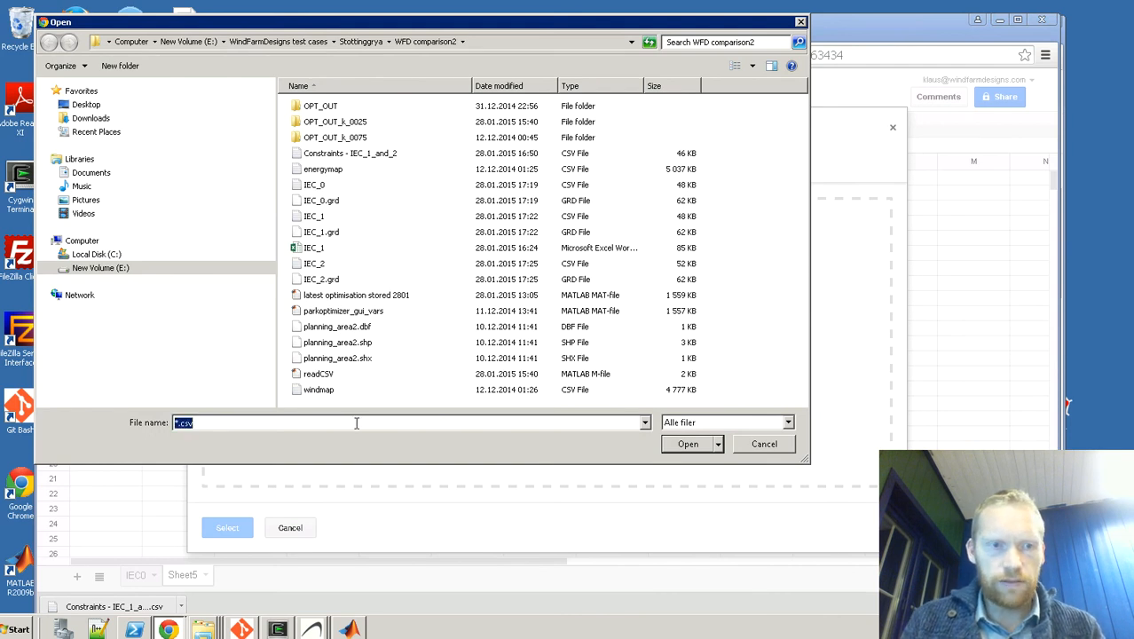
click(320, 202)
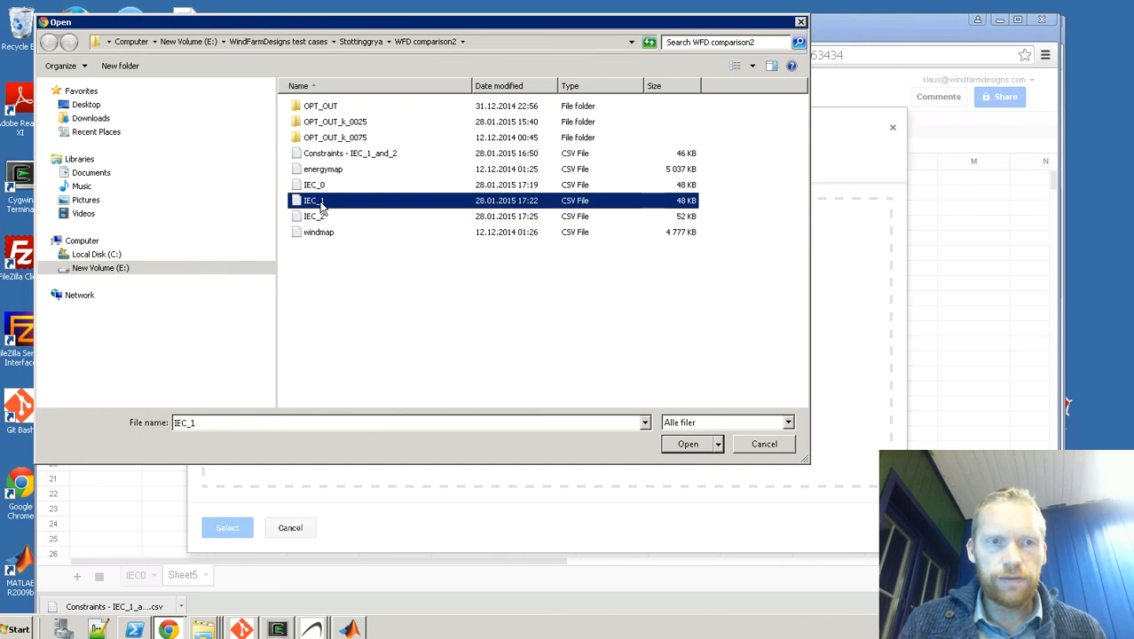
double_click(320, 202)
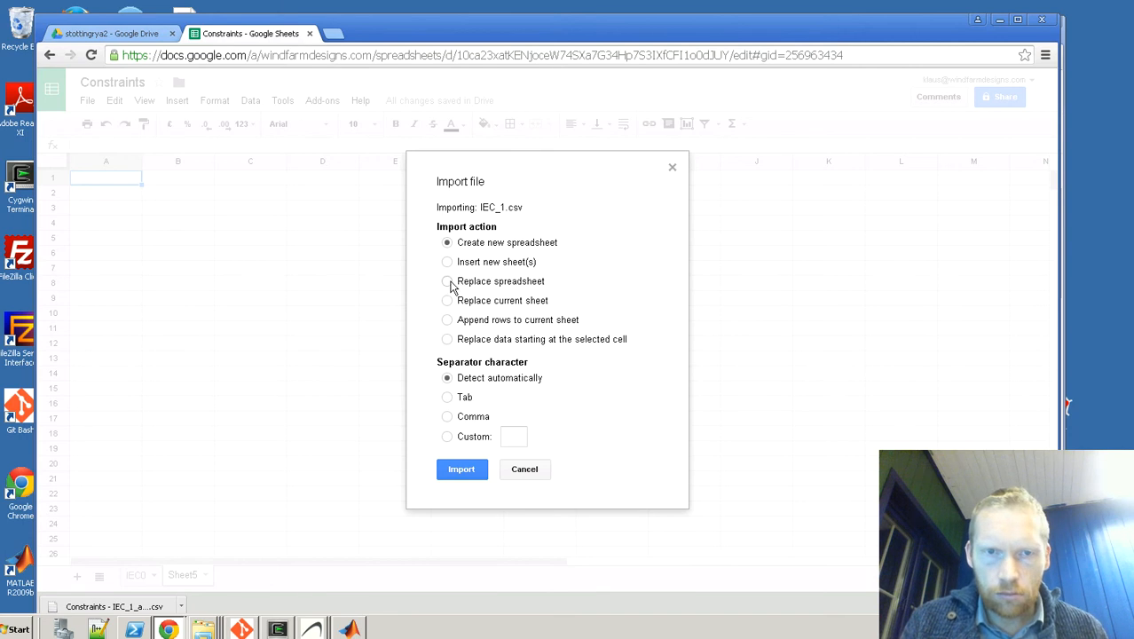
Step: Import IEC_1.csv with the Replace spreadsheet action and automatic separator detection
click(448, 282)
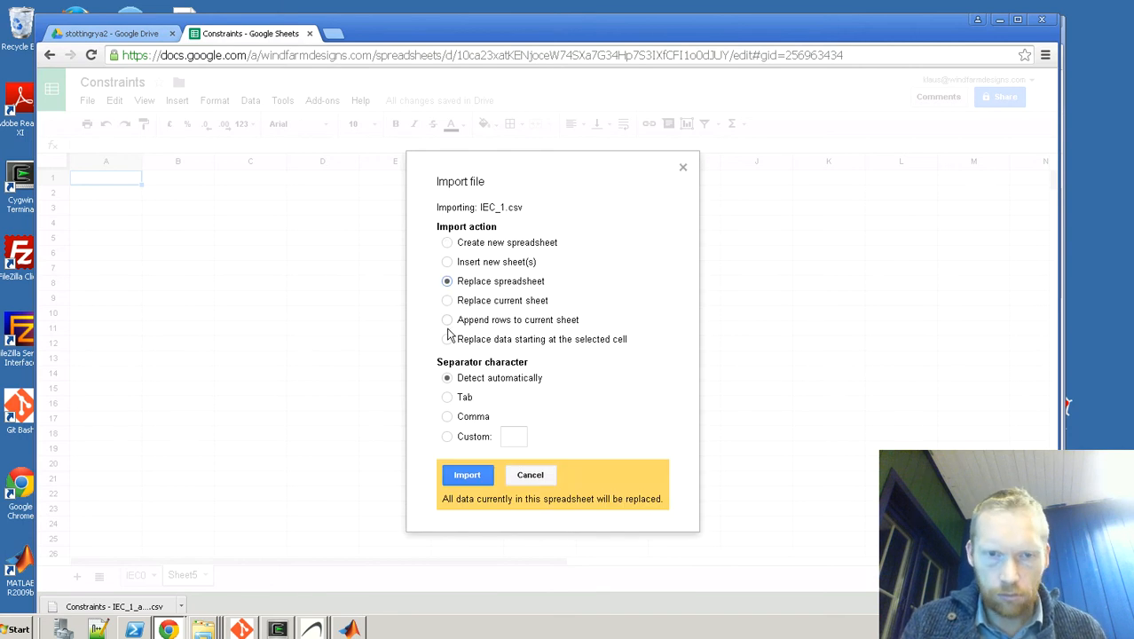
click(478, 476)
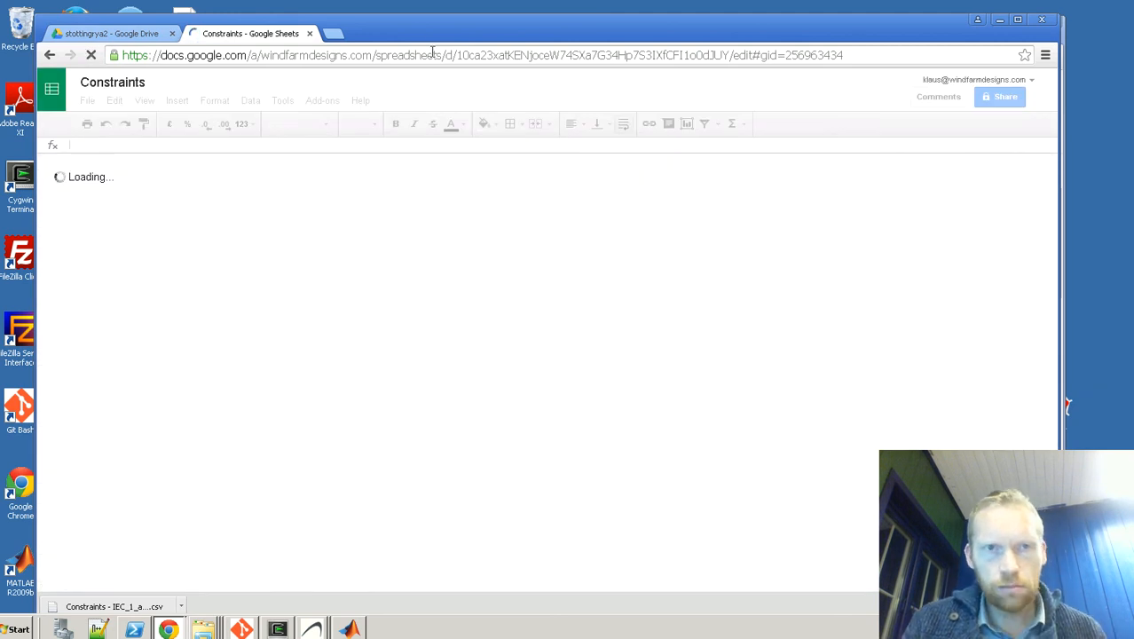
drag(429, 34, 439, 34)
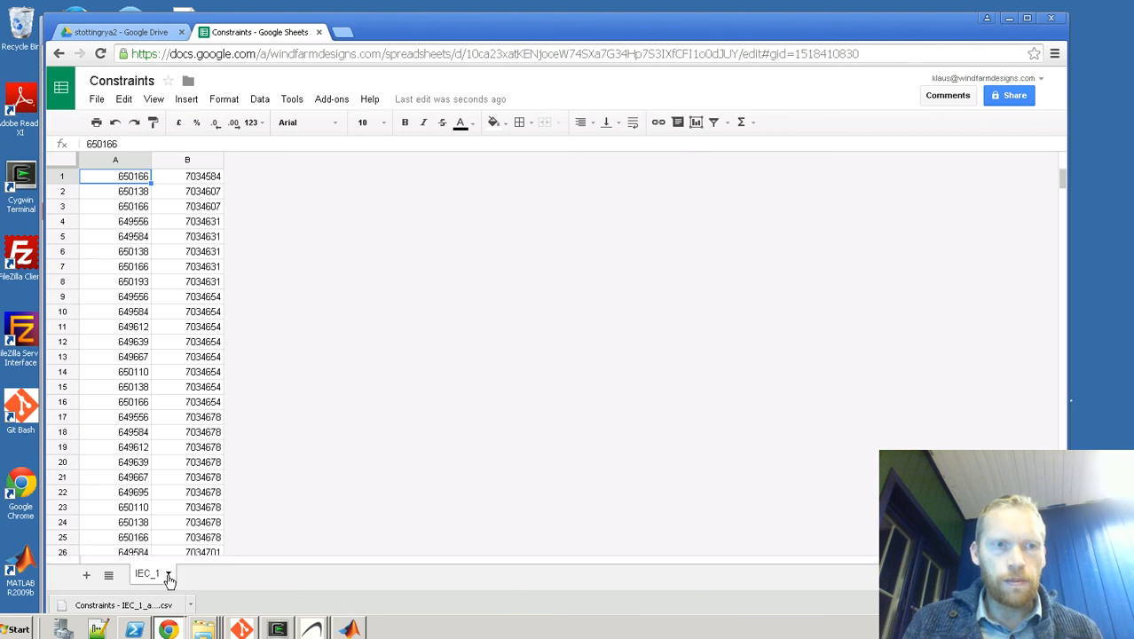
Step: Add another sheet to the Constraints spreadsheet and rename it IEC_2
click(89, 576)
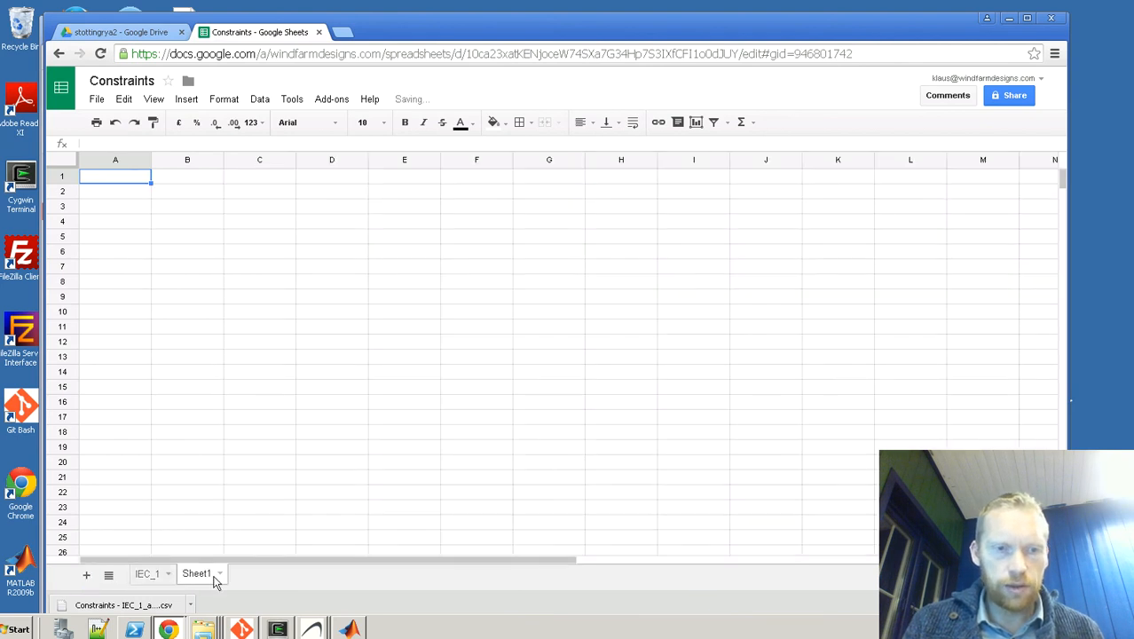
click(220, 575)
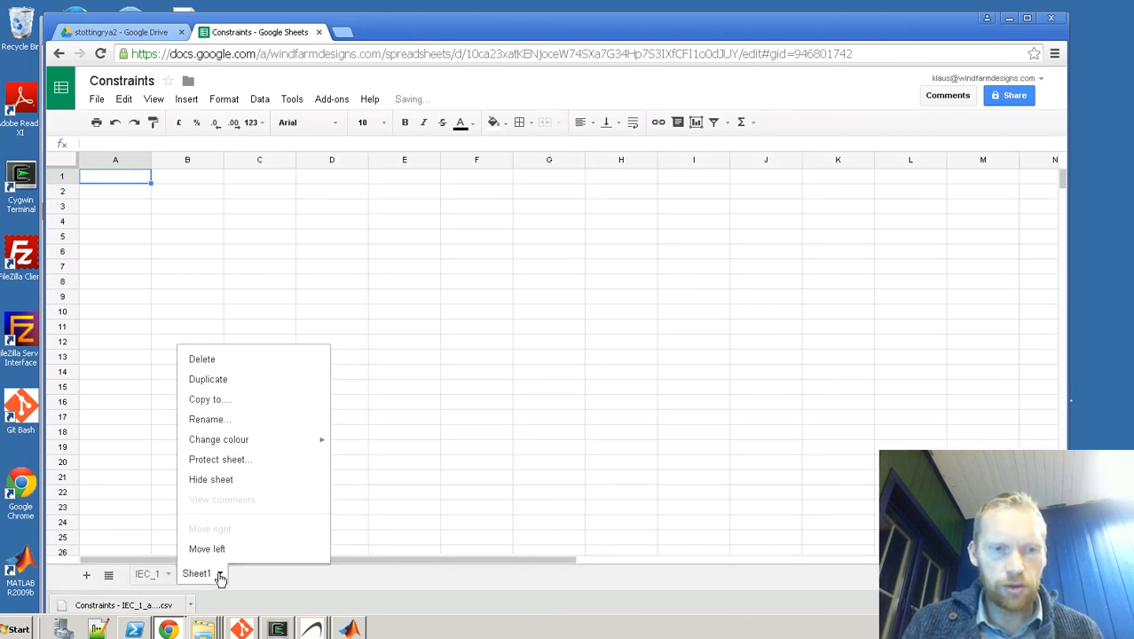
click(209, 422)
key(BackSpace)
text(IEC_2)
key(Return)
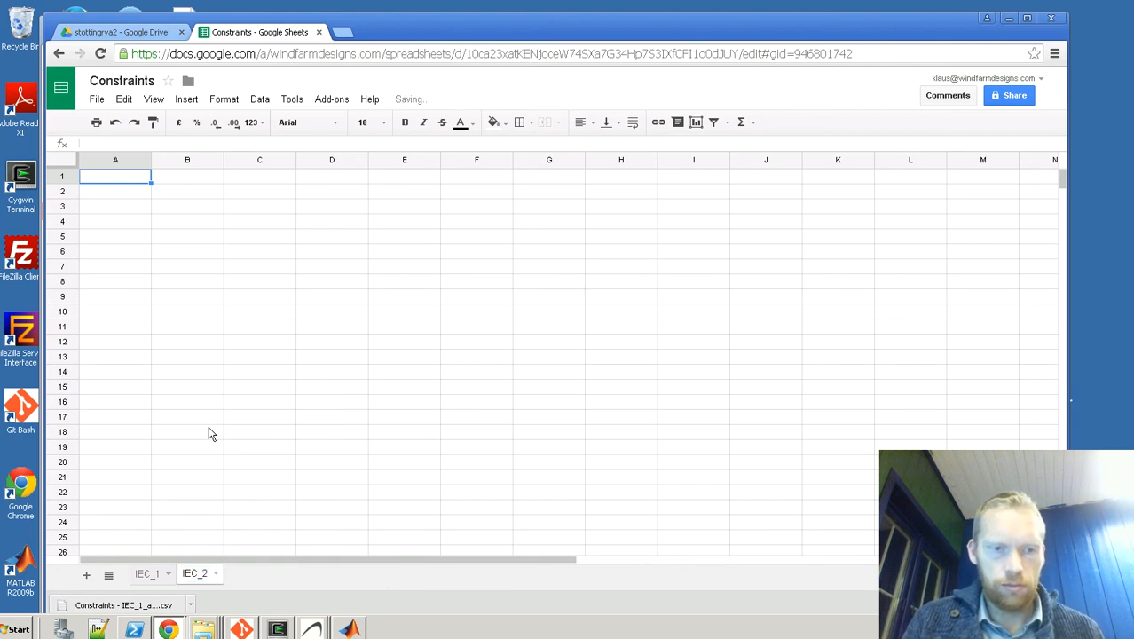
Step: Upload the IEC_2 CSV file from the WFD comparison2 folder for import into the Constraints spreadsheet
click(97, 101)
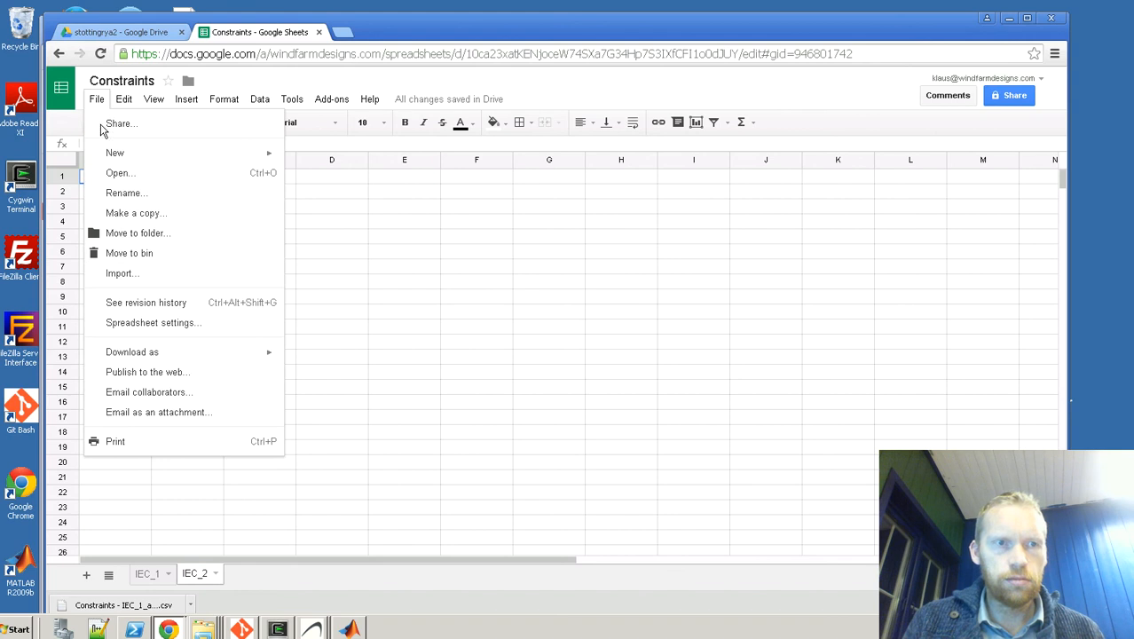
click(121, 273)
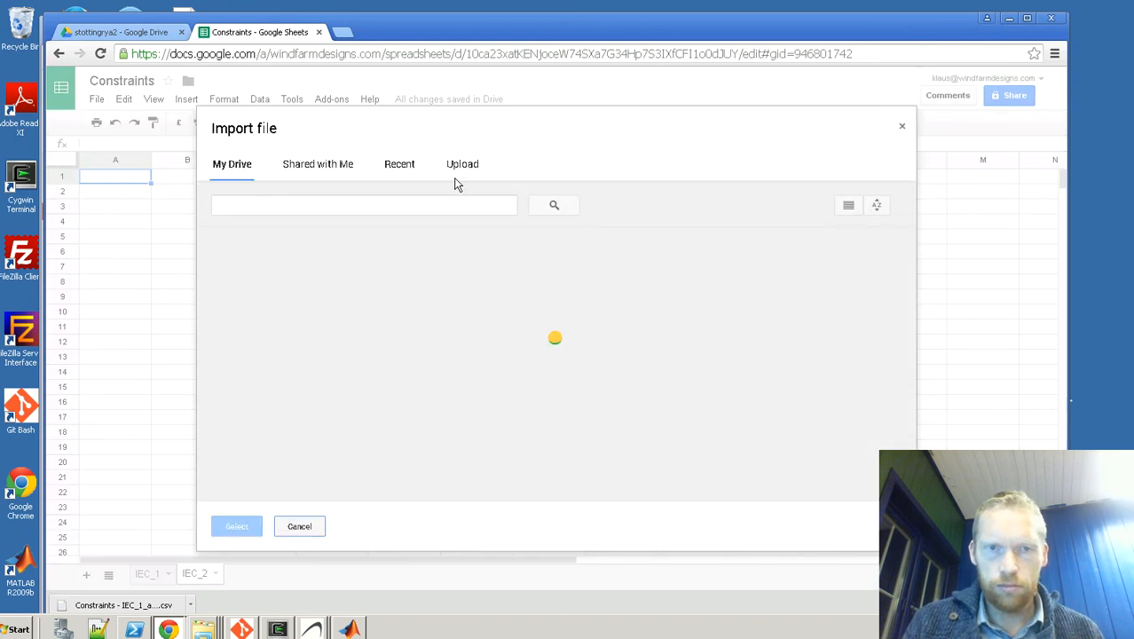
click(460, 169)
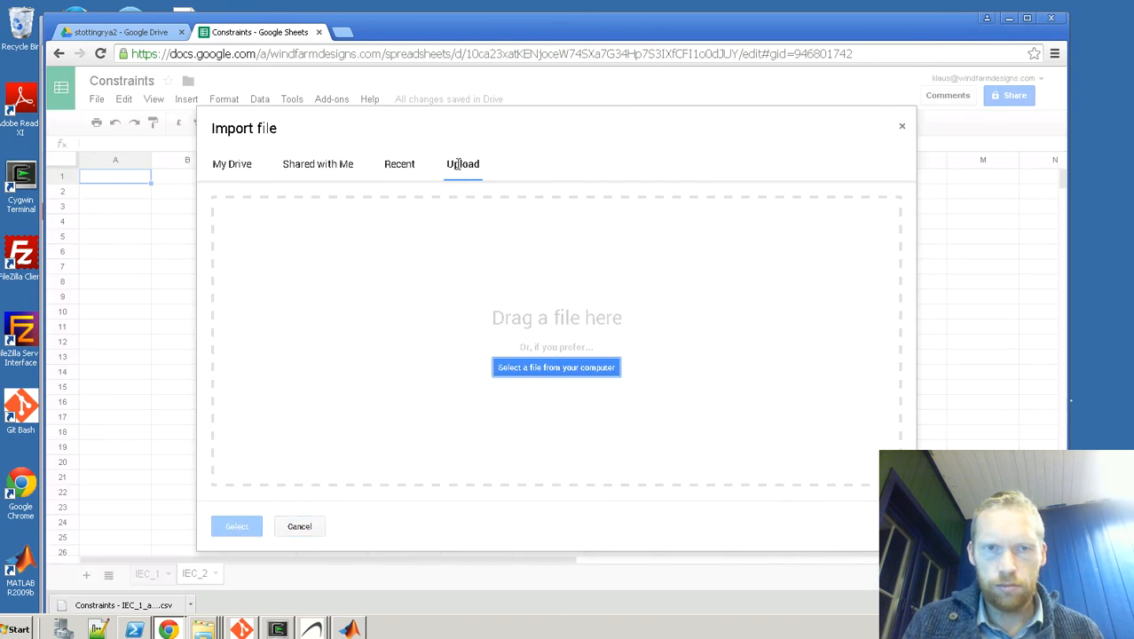
click(520, 369)
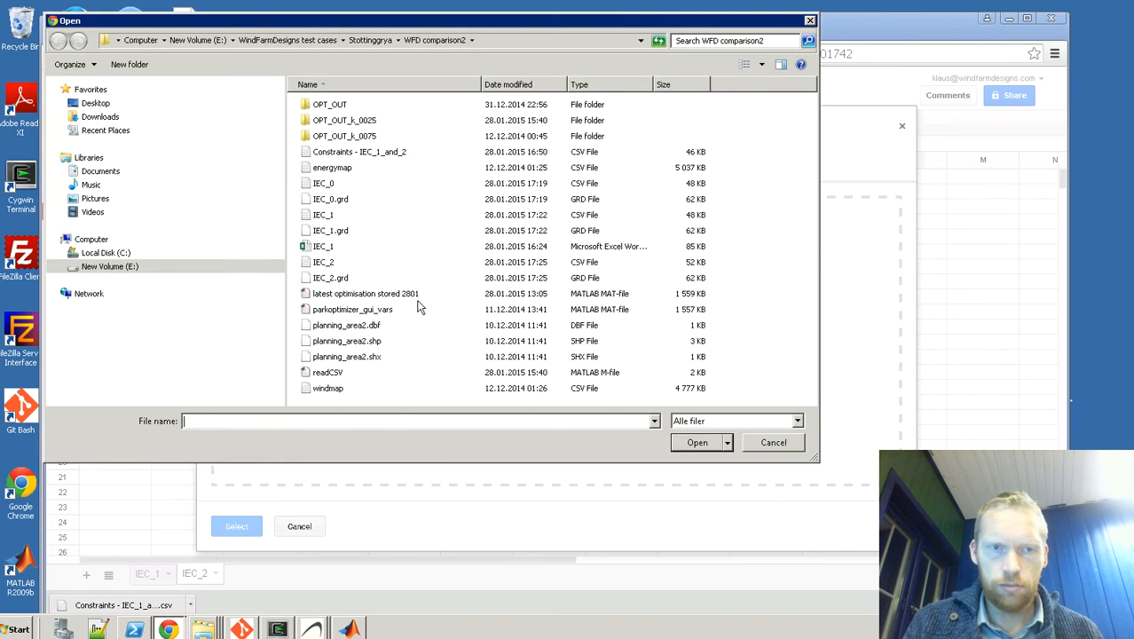
click(330, 263)
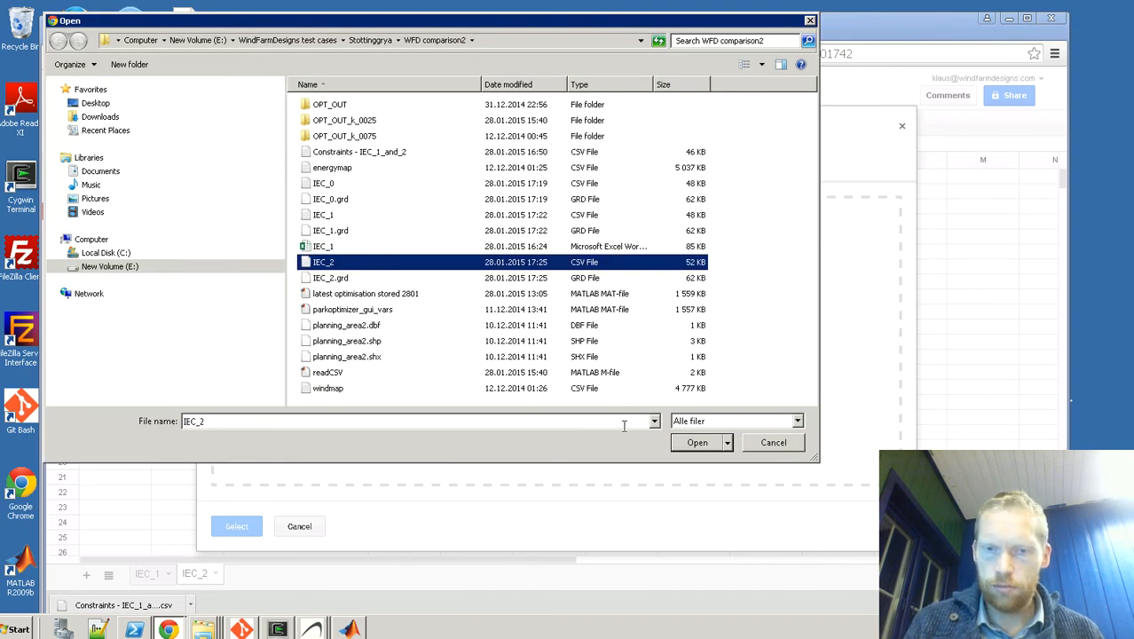
key(Return)
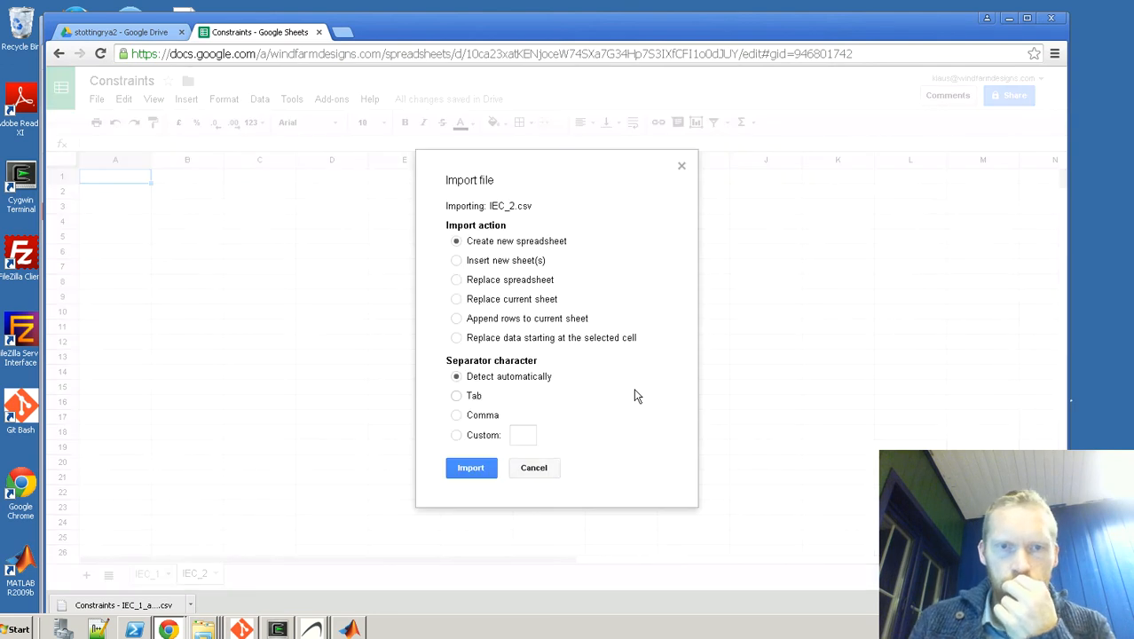
Step: Import IEC_2.csv as a new spreadsheet with automatic separator detection and open the imported file
click(475, 473)
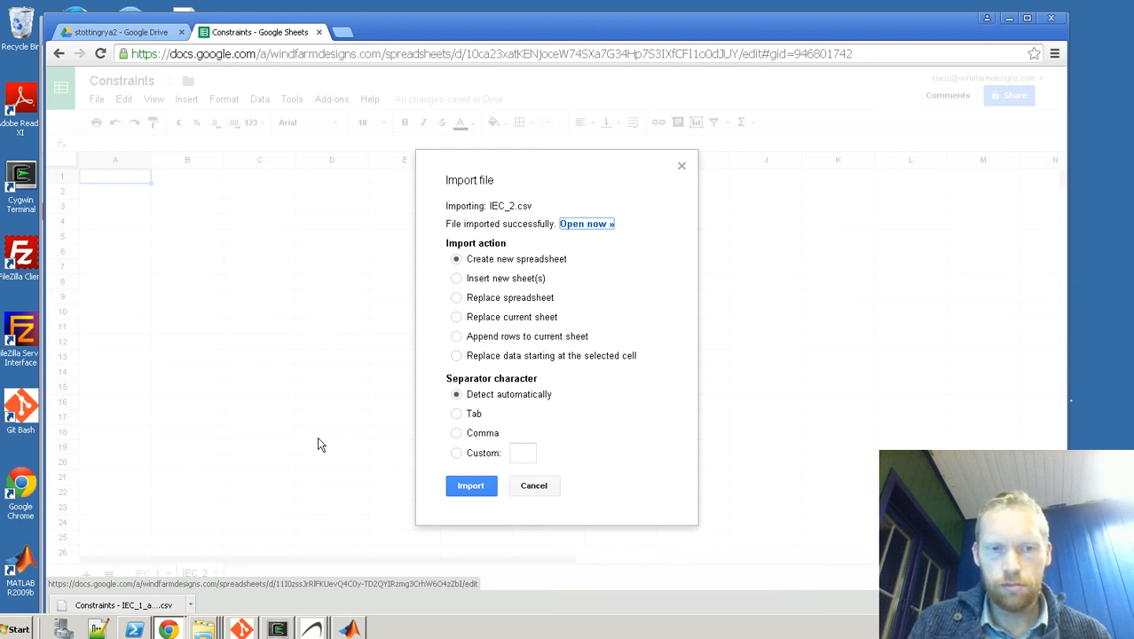
click(473, 486)
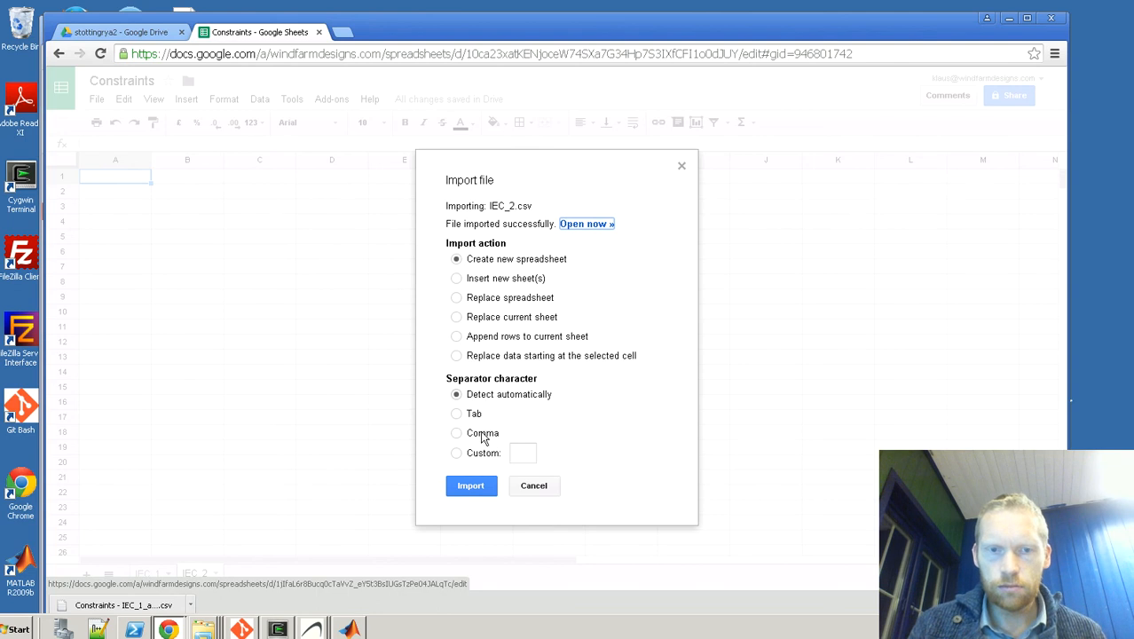
click(587, 226)
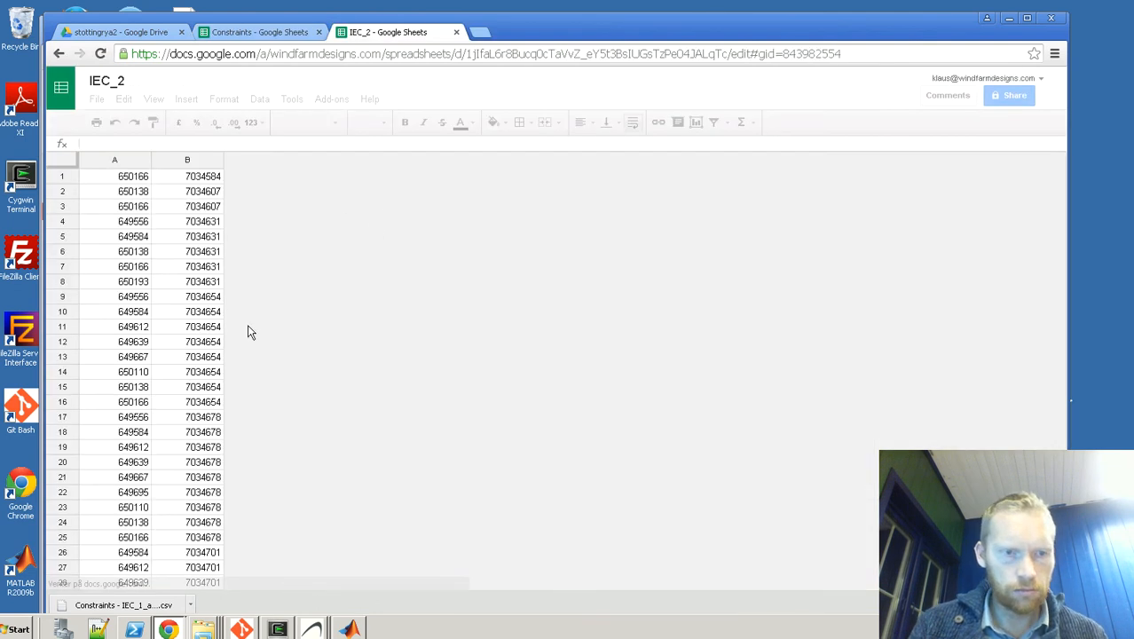
Step: Dismiss the import dialog in Constraints and copy all data from the imported IEC_2 spreadsheet into its IEC_2 sheet, starting at A1
click(275, 33)
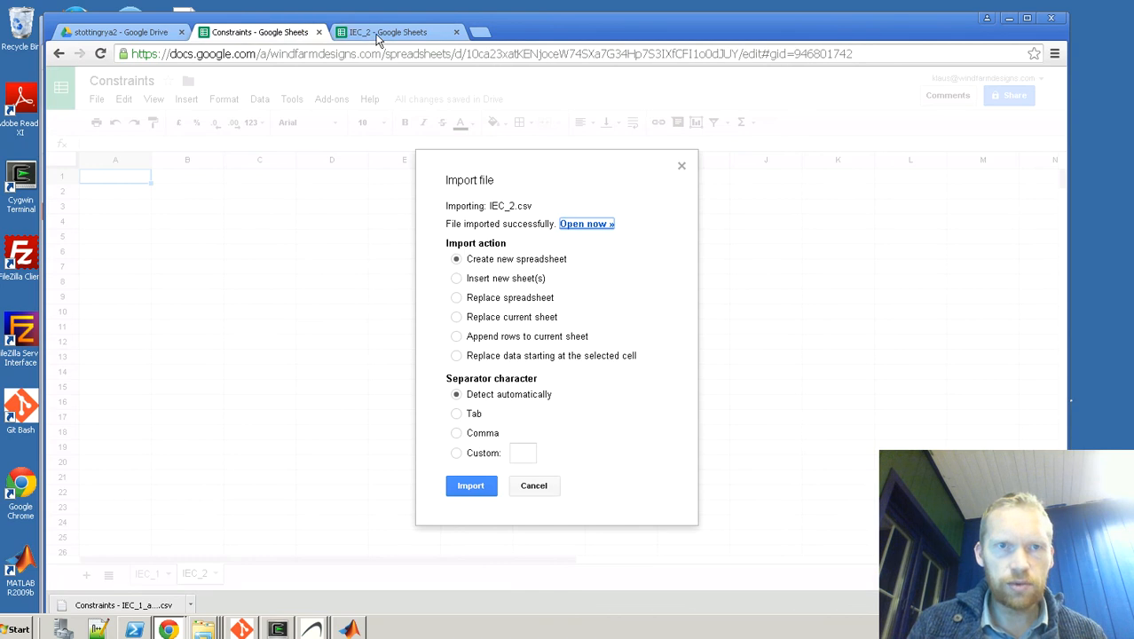
click(534, 487)
click(383, 32)
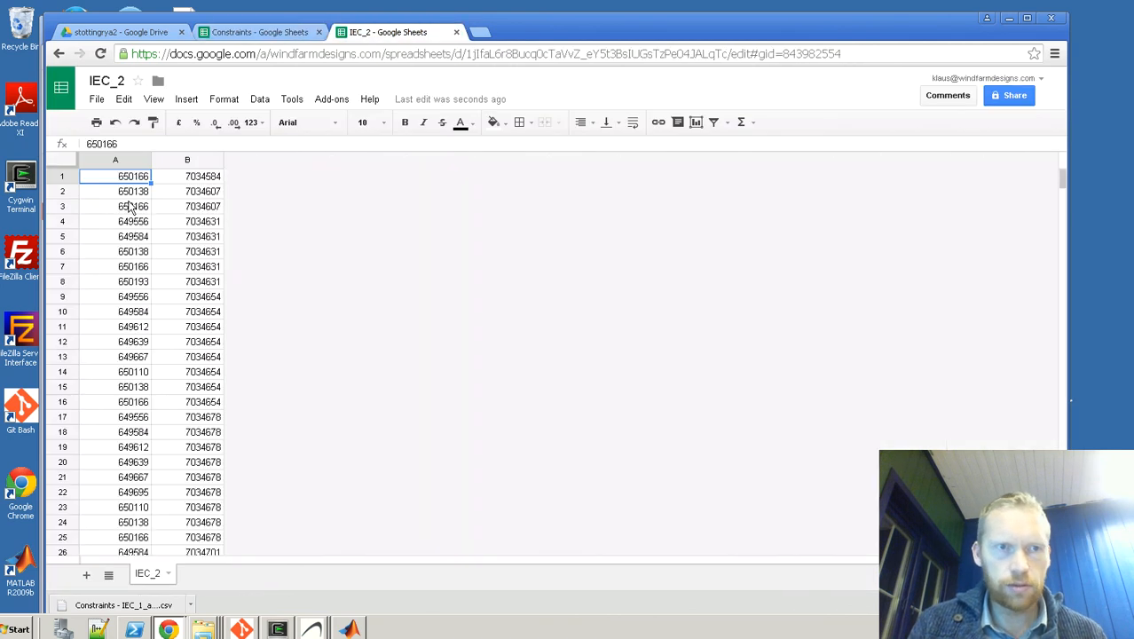
key(ctrl+a)
key(ctrl+c)
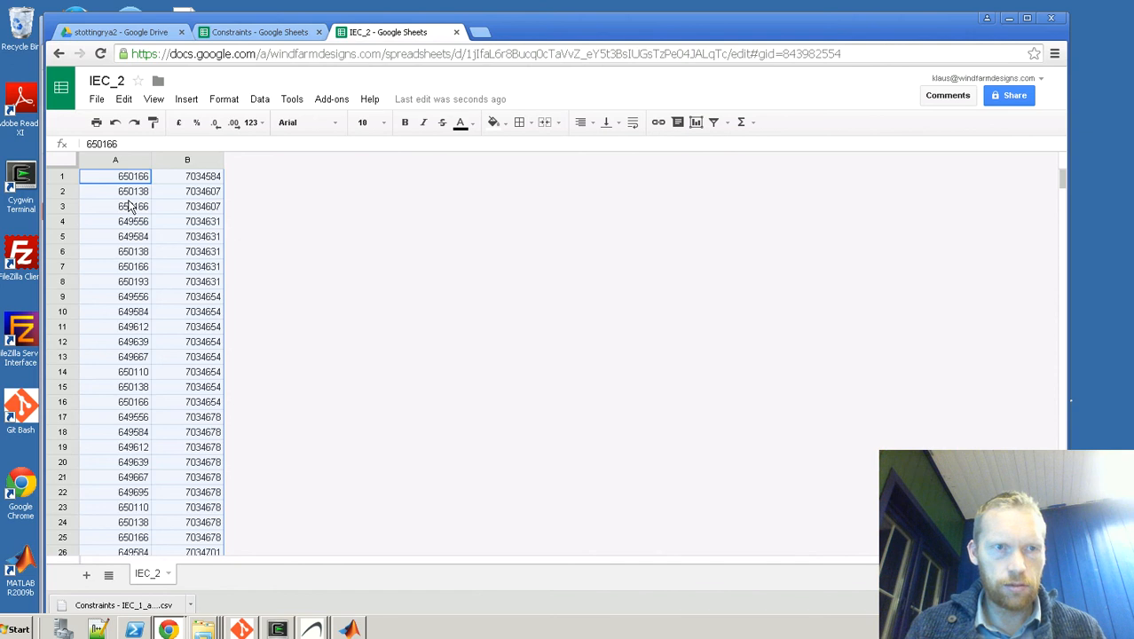
click(228, 36)
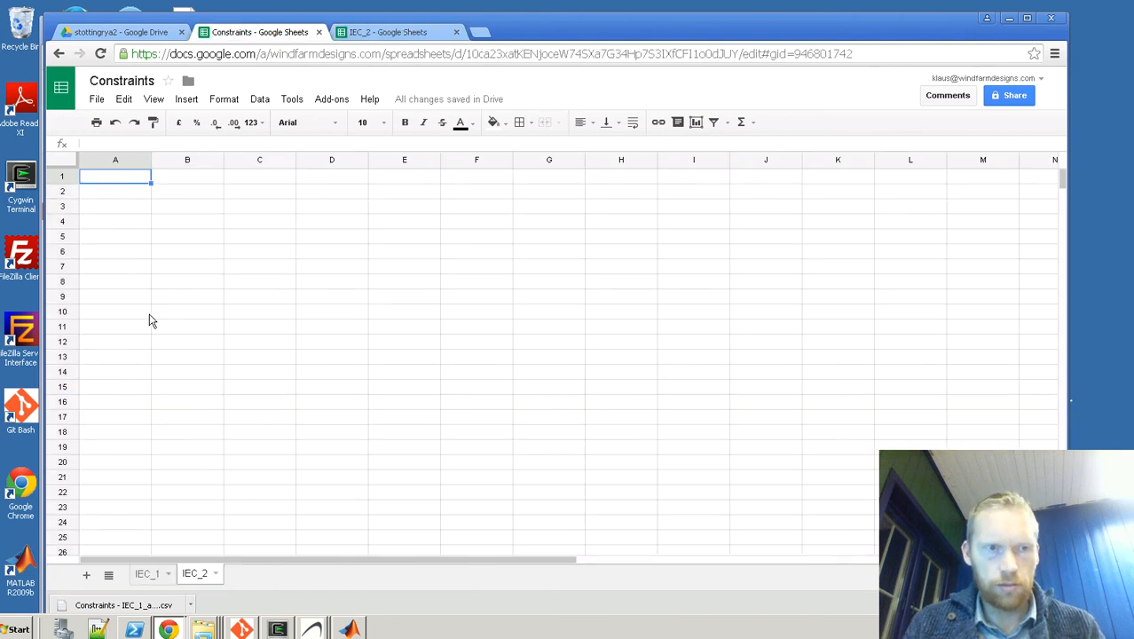
key(ctrl+v)
click(136, 190)
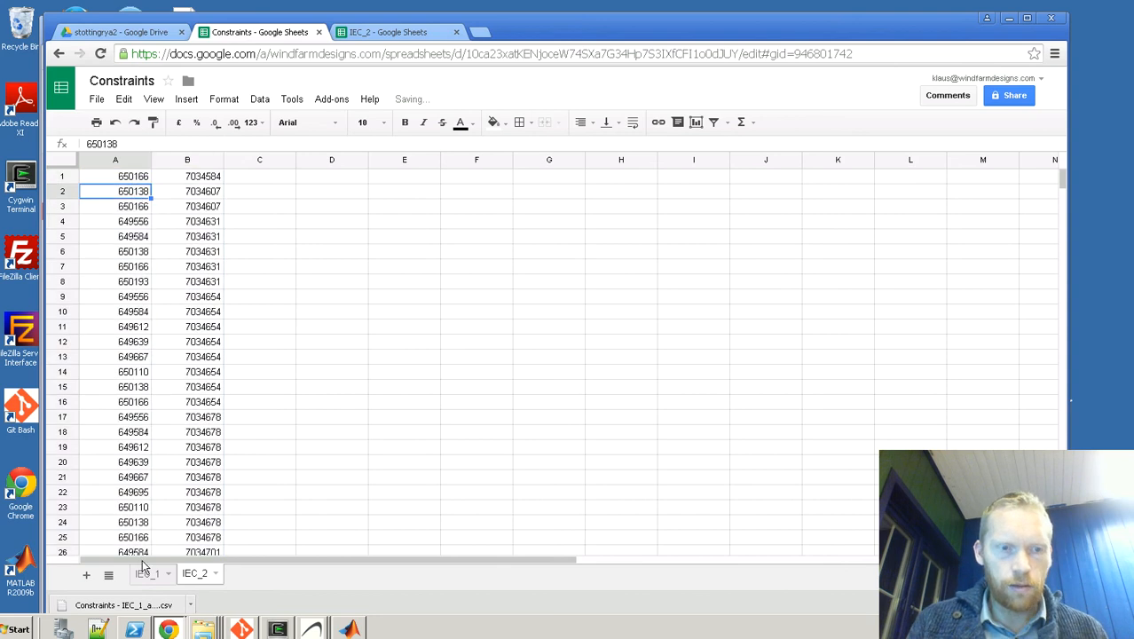
Step: Add two new sheets to the Constraints spreadsheet and rename Sheet2 as IEC_3
double_click(87, 578)
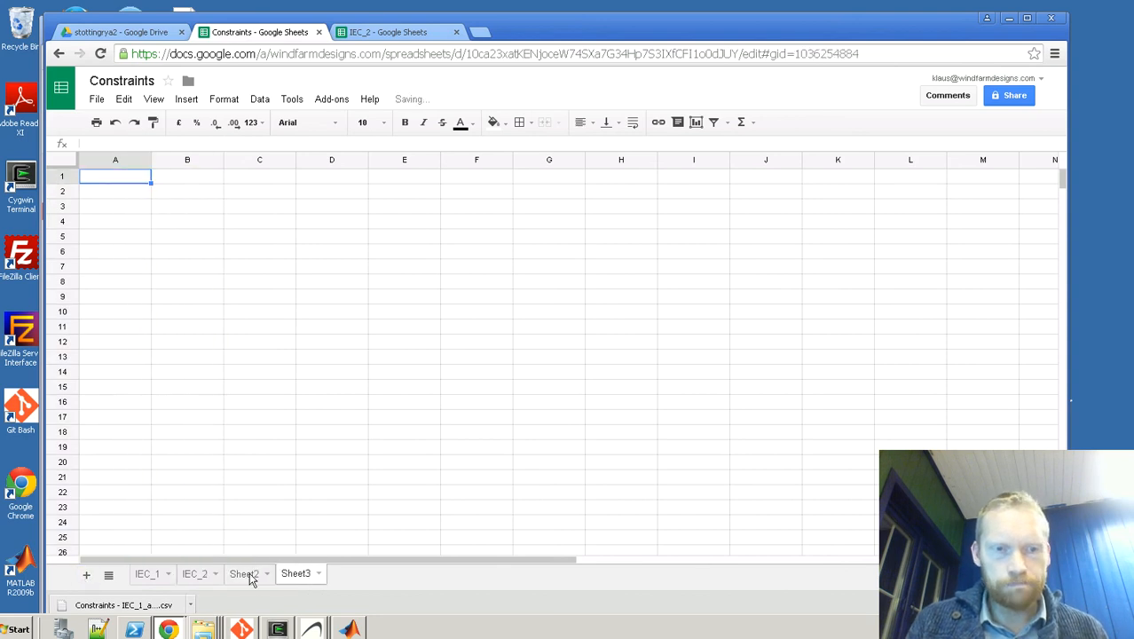
click(267, 579)
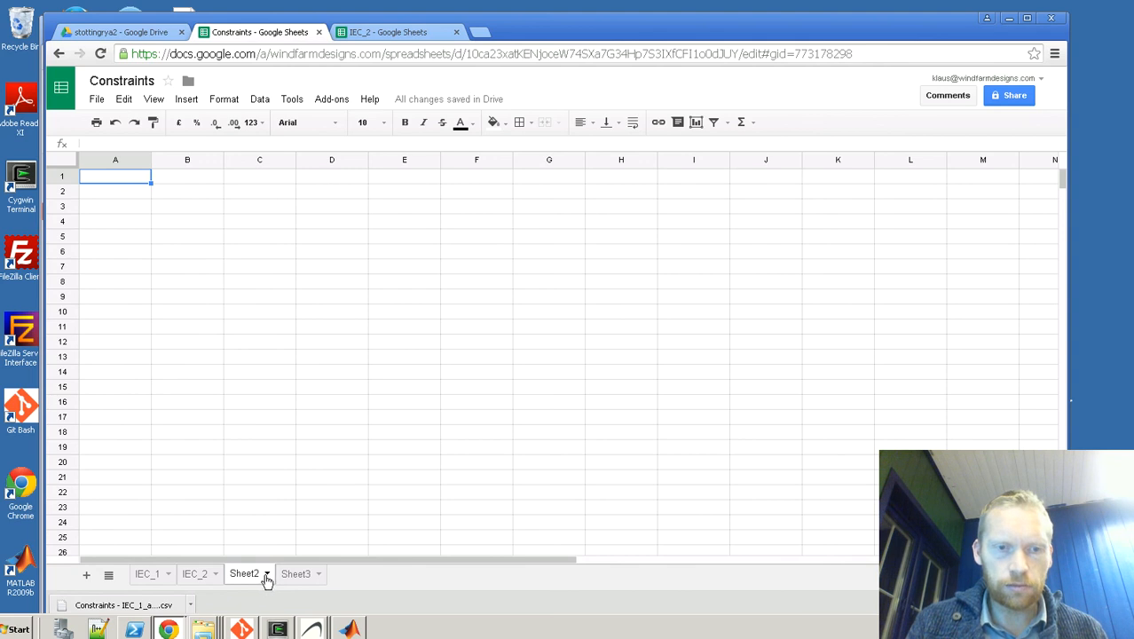
click(267, 575)
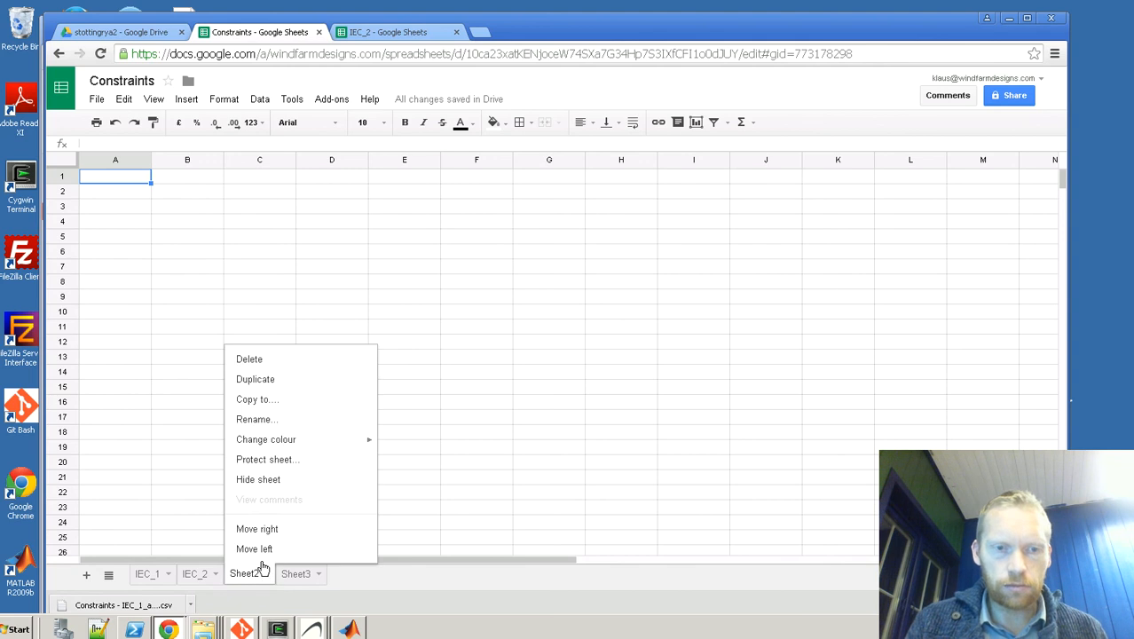
click(254, 420)
text(IEC_3)
key(Return)
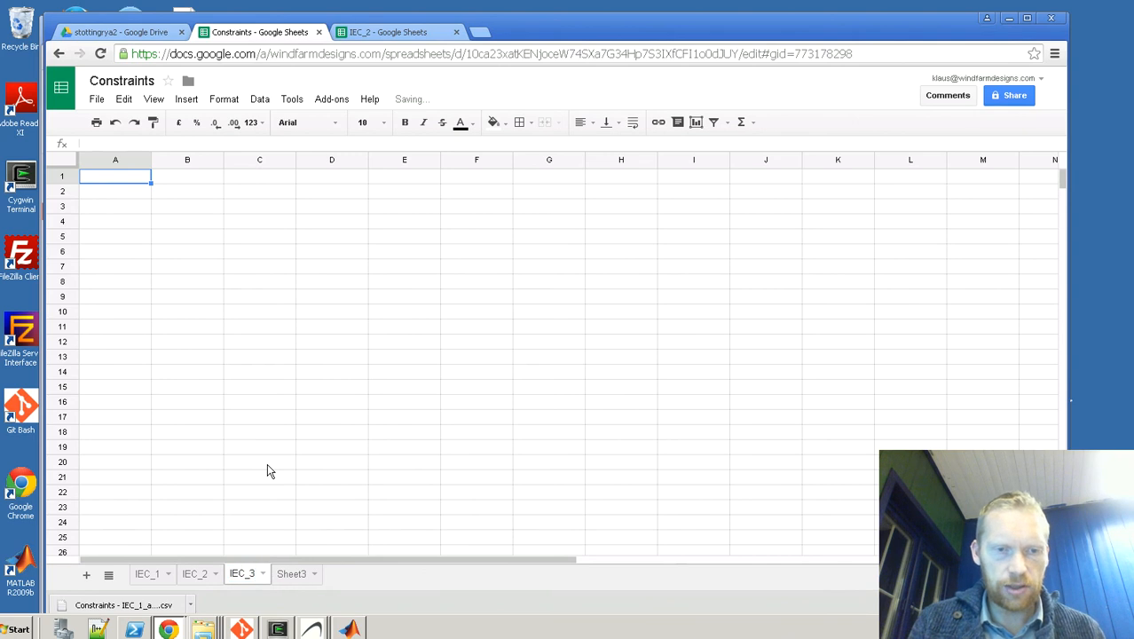
Step: Start a UNIQUE formula in cell A1 of sheet IEC_3 with a range beginning at IEC_1!A1
click(134, 192)
click(134, 180)
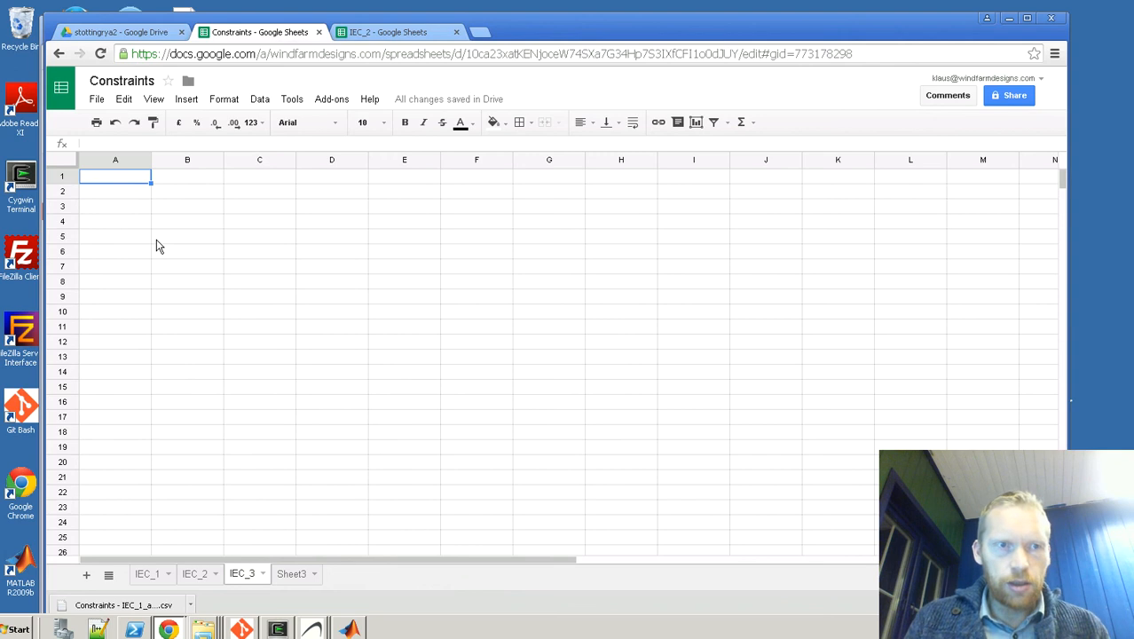
click(130, 145)
text(=un)
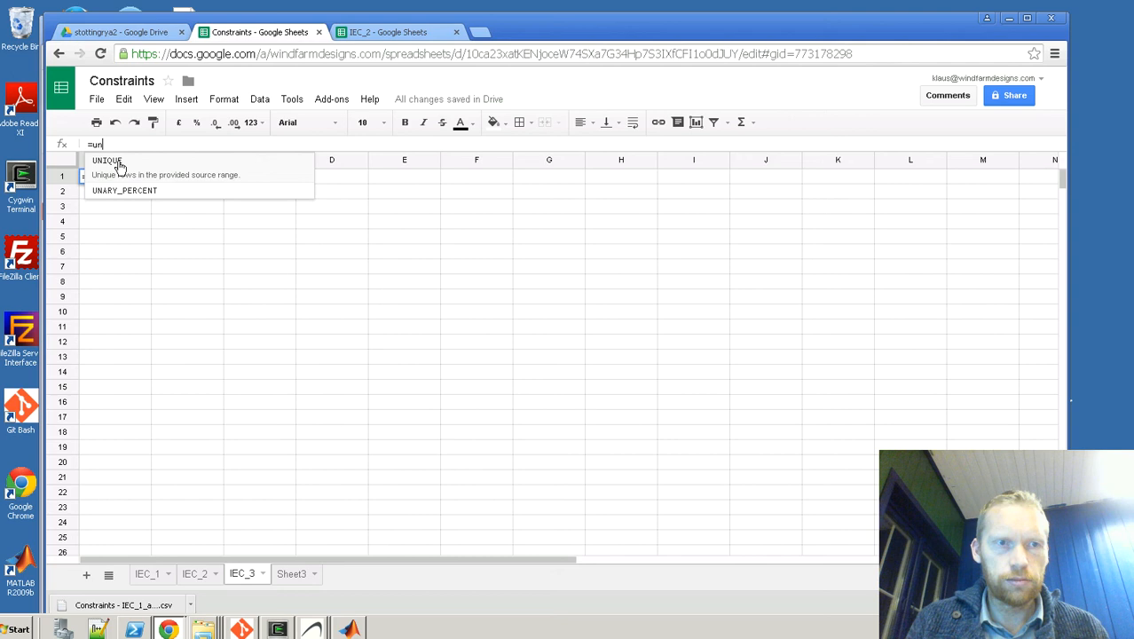
click(120, 162)
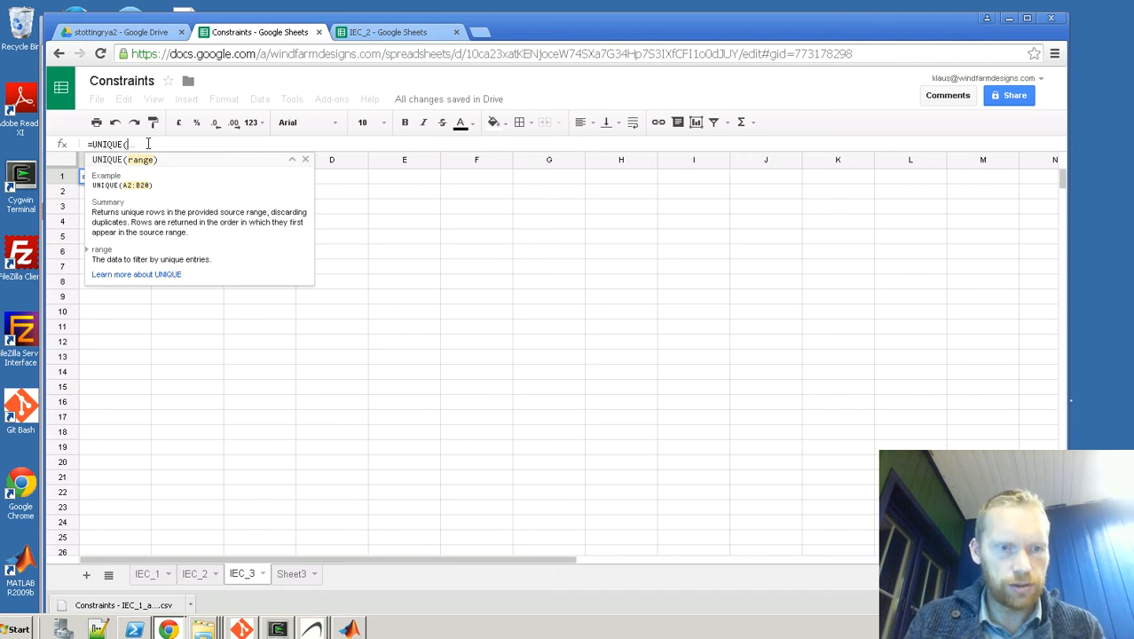
text(IEC_1!)
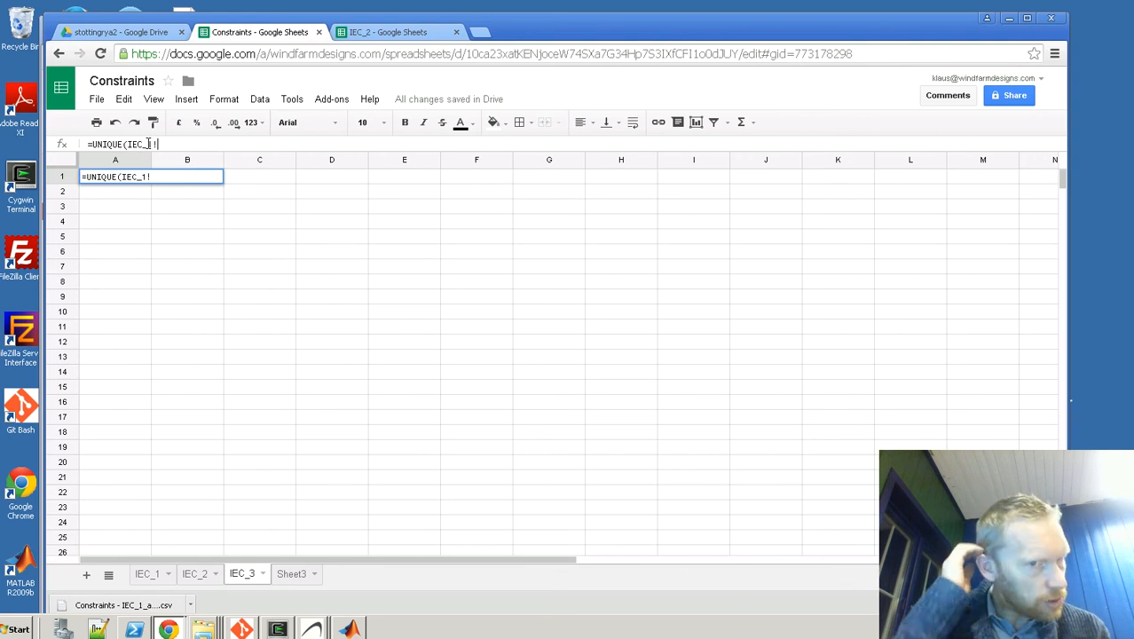
text(A1:)
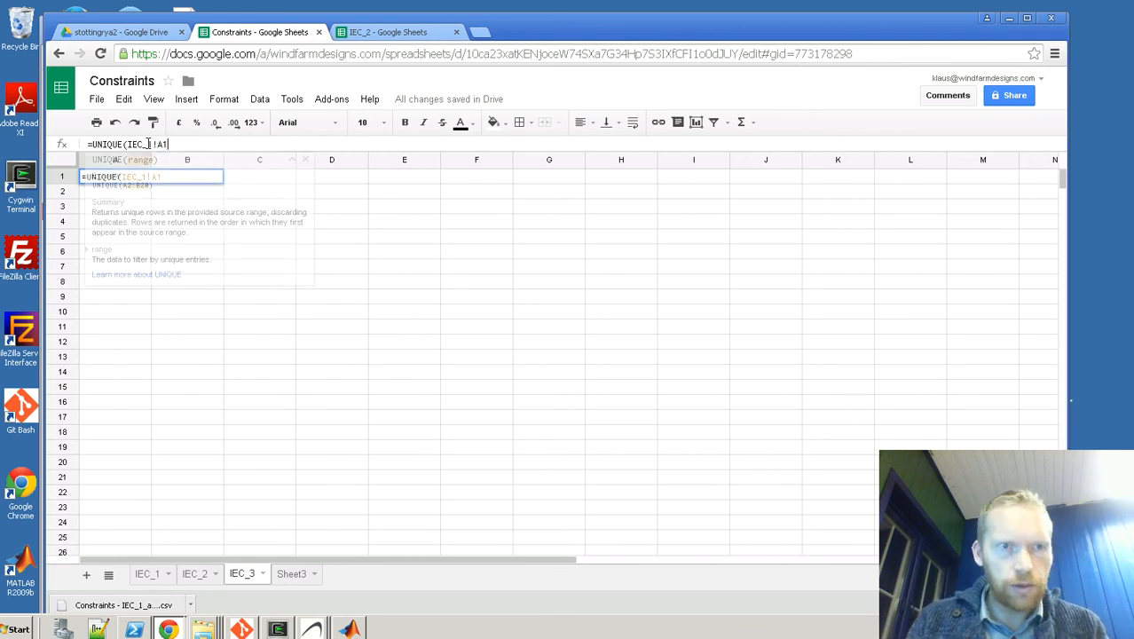
Step: Check the last data row of sheet IEC_1 and complete the UNIQUE range in IEC_3 as IEC_1!A1:B2877
click(148, 574)
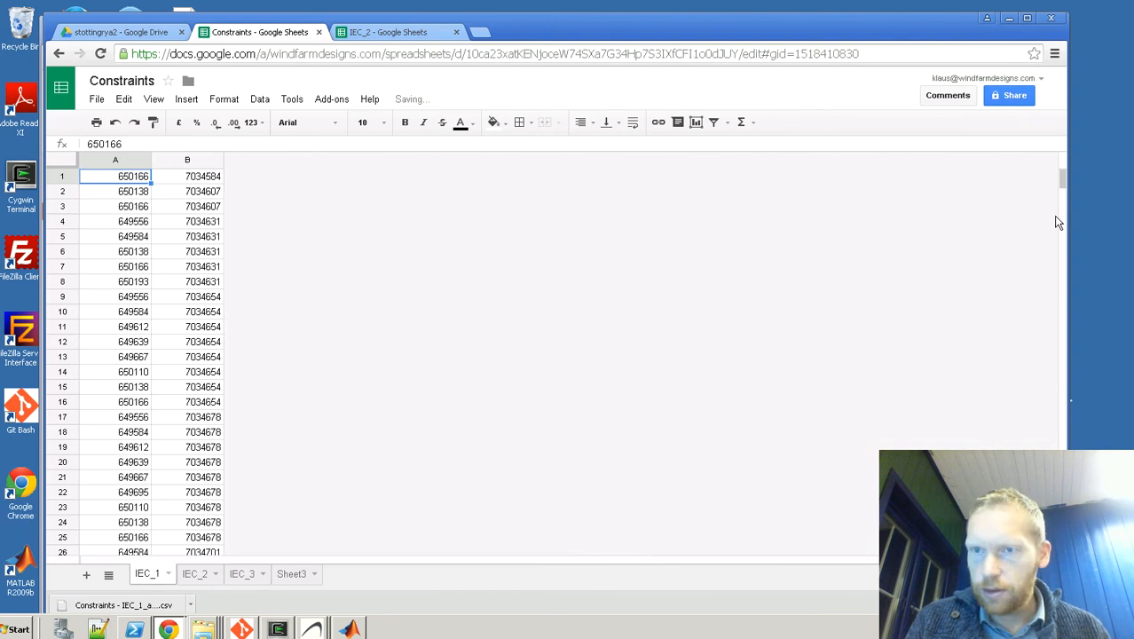
drag(1061, 177, 1062, 546)
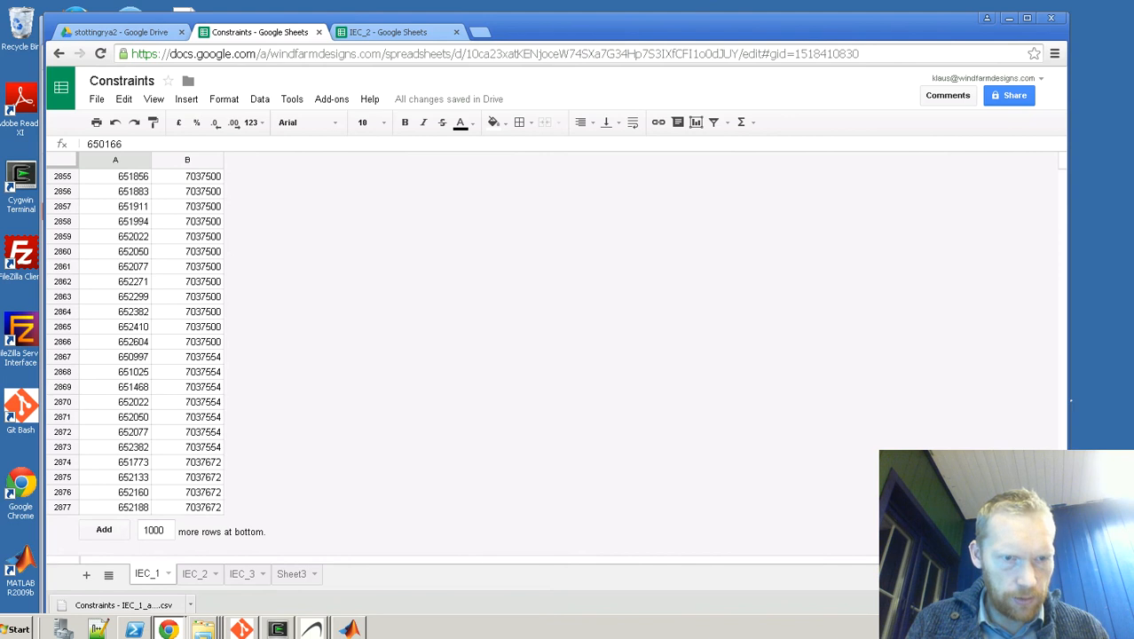
click(242, 575)
click(175, 144)
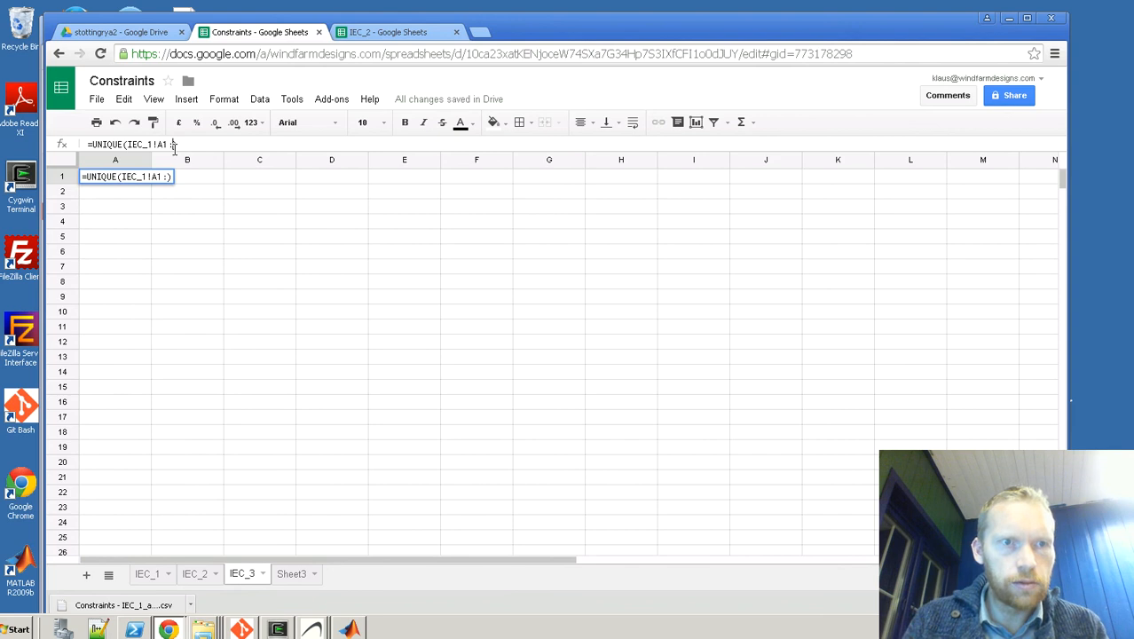
text(BB)
key(BackSpace)
text(2877)
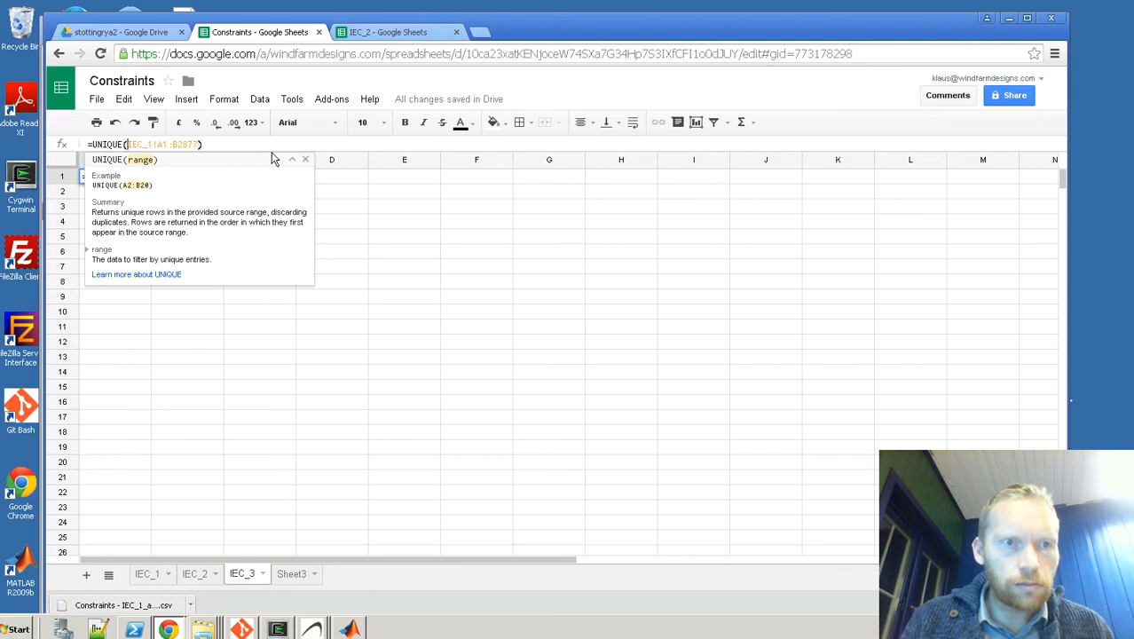
text({)
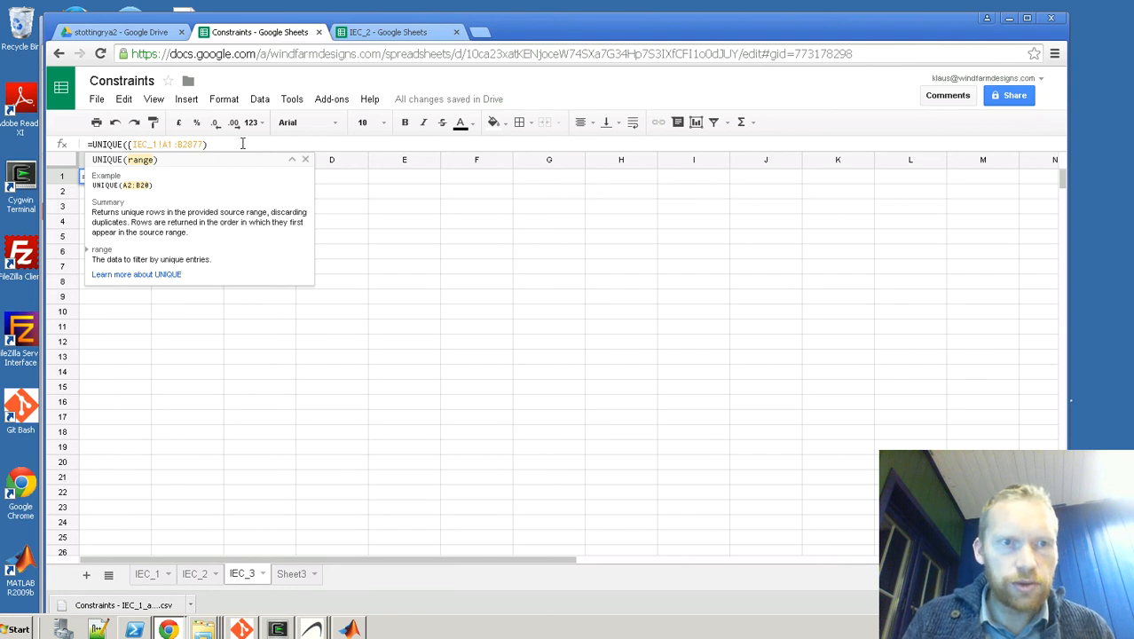
text(})
text(;)
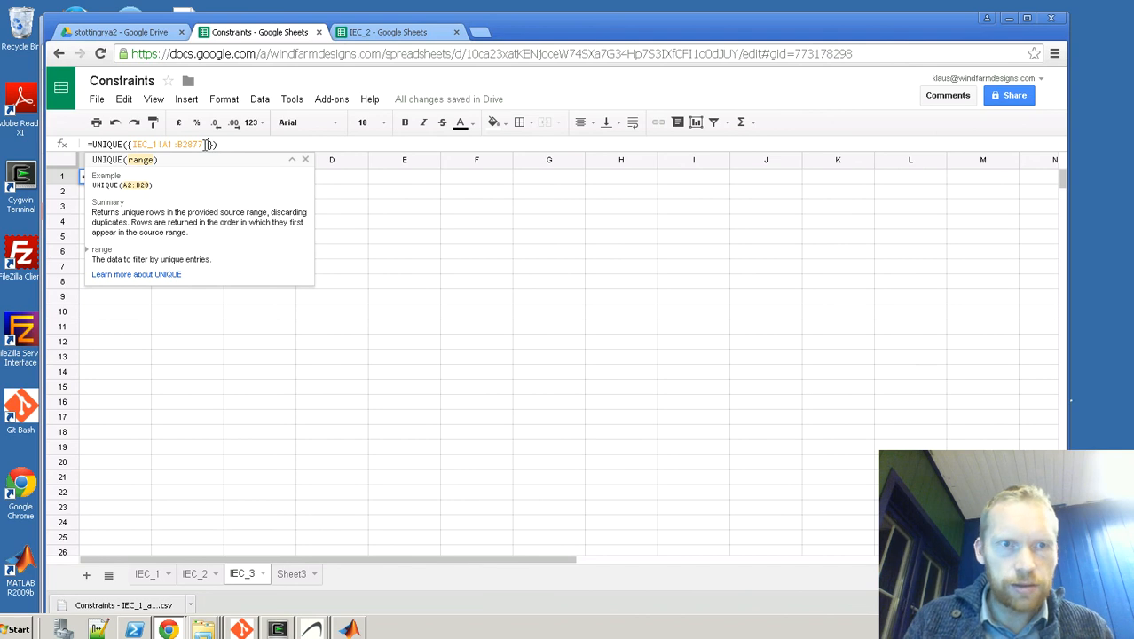
Step: Check the last data row of sheet IEC_2 and return to sheet IEC_3
click(196, 574)
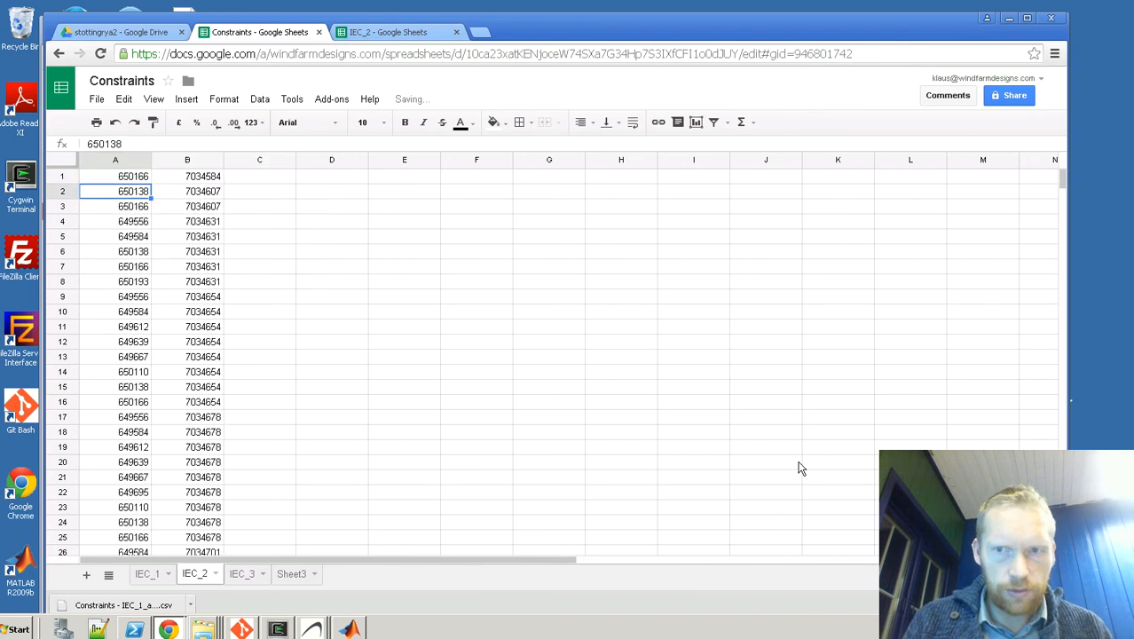
drag(1063, 189, 1063, 533)
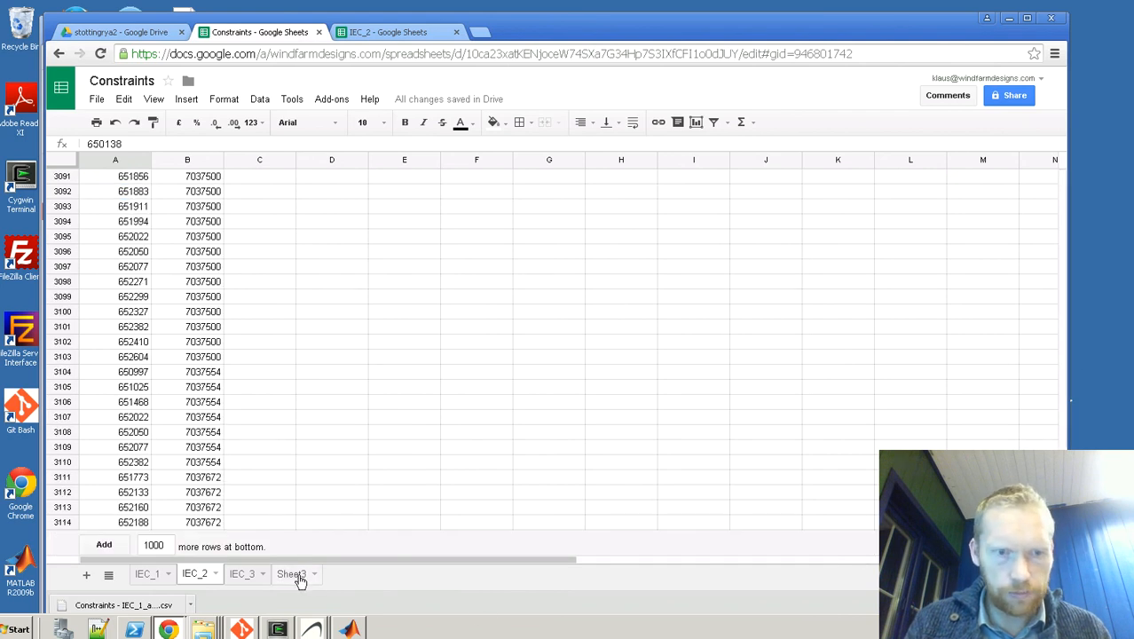
click(248, 579)
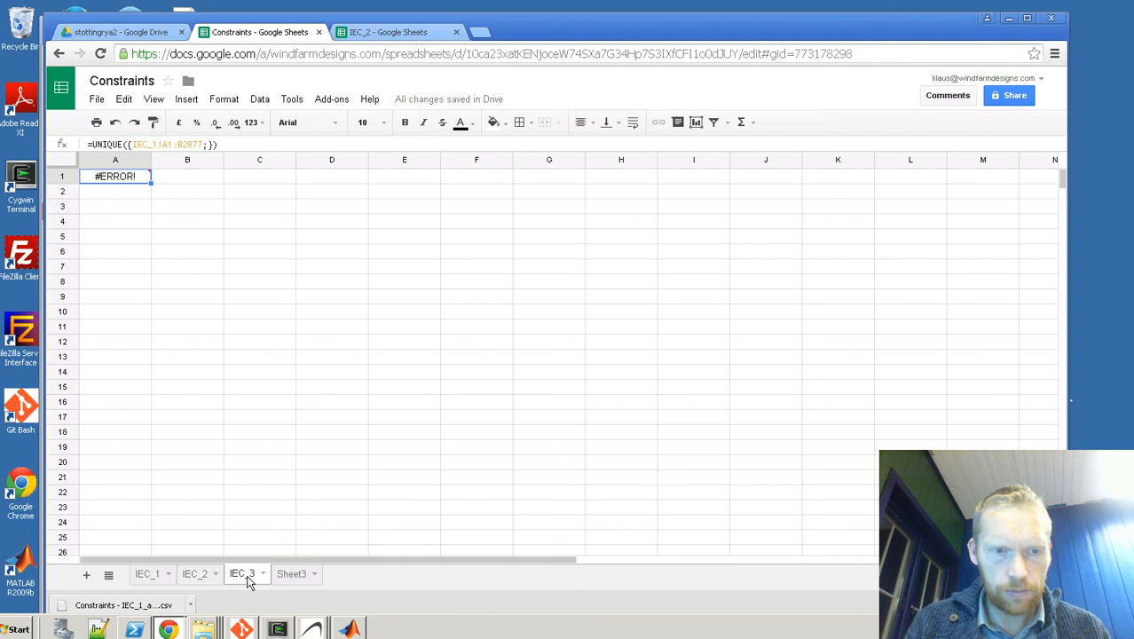
Step: Add a second range beginning with IEC_2!A1: after the semicolon in the UNIQUE formula of sheet IEC_3
click(210, 144)
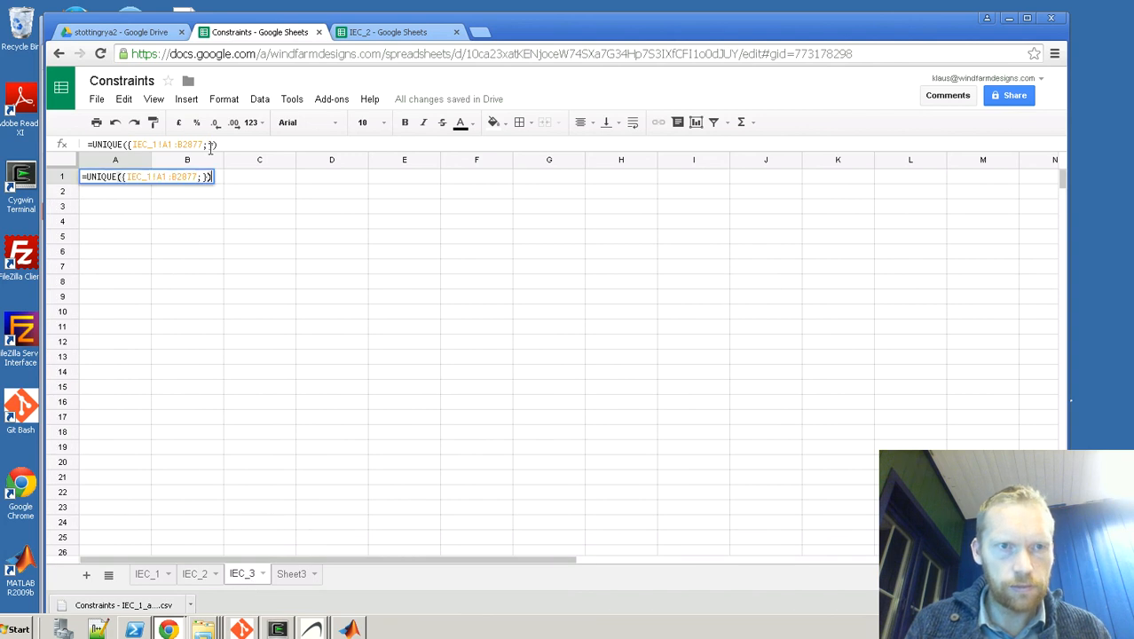
click(210, 145)
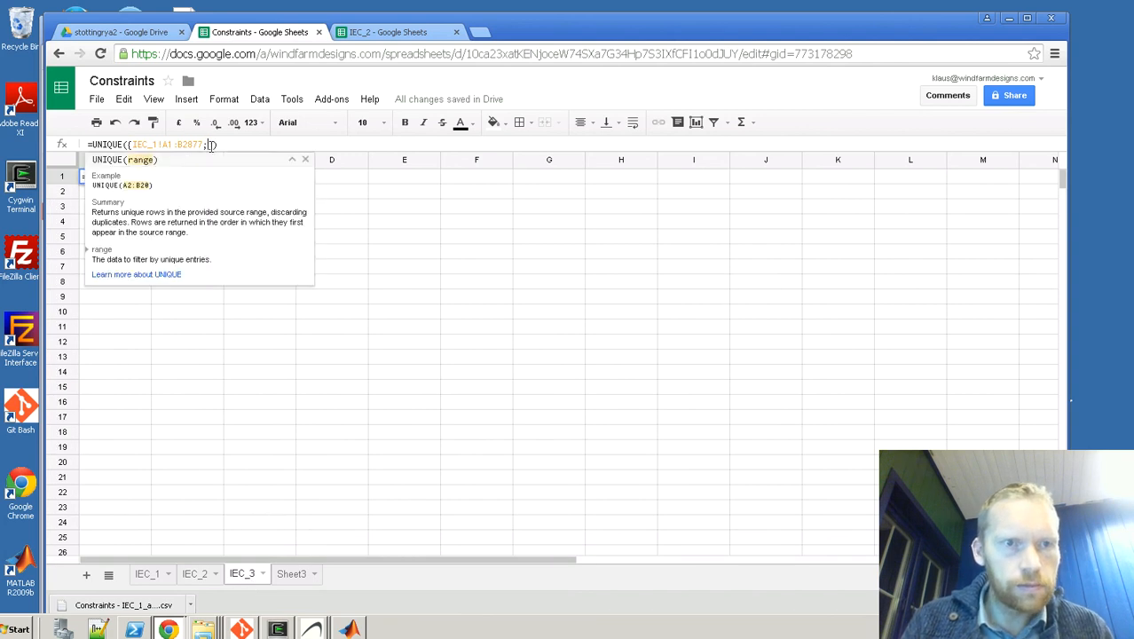
text(IEC_2)
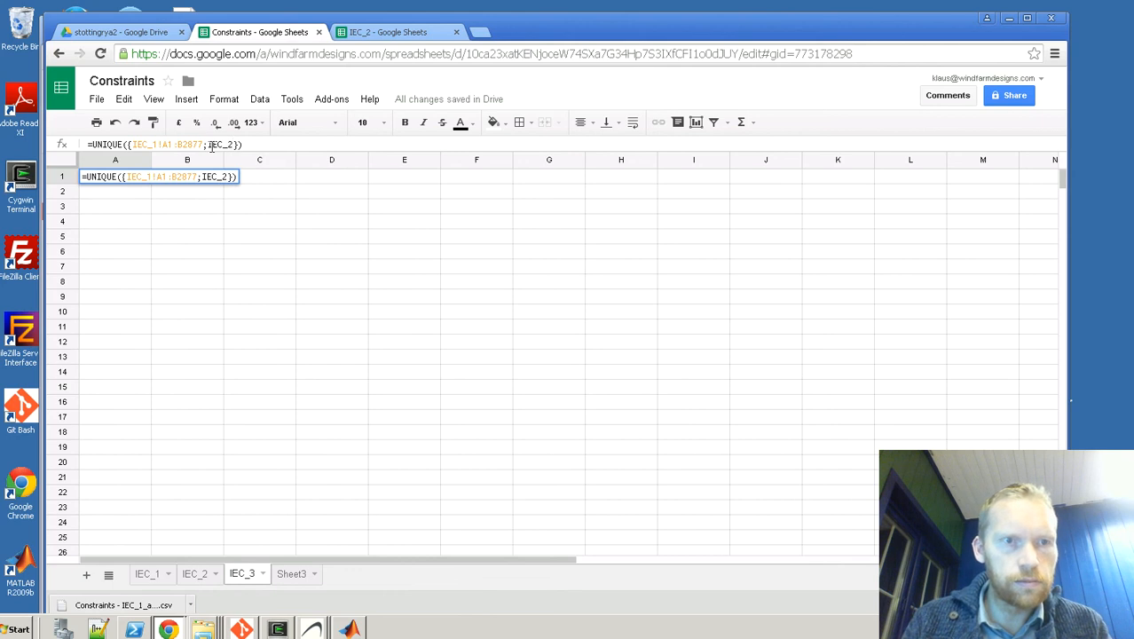
text(!)
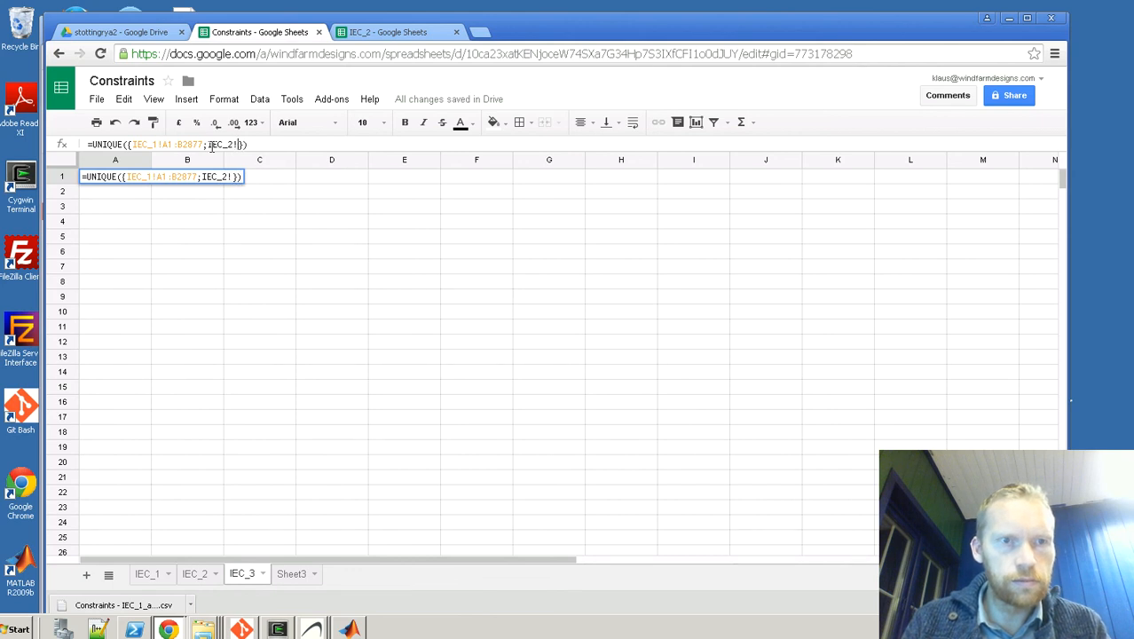
text(A)
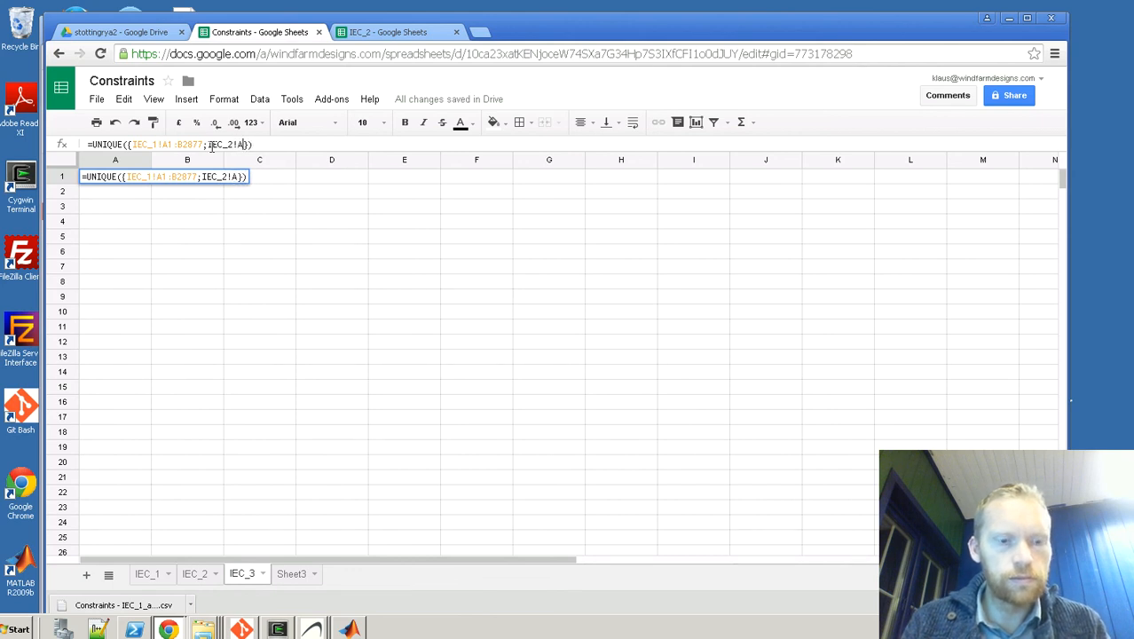
text(1:)
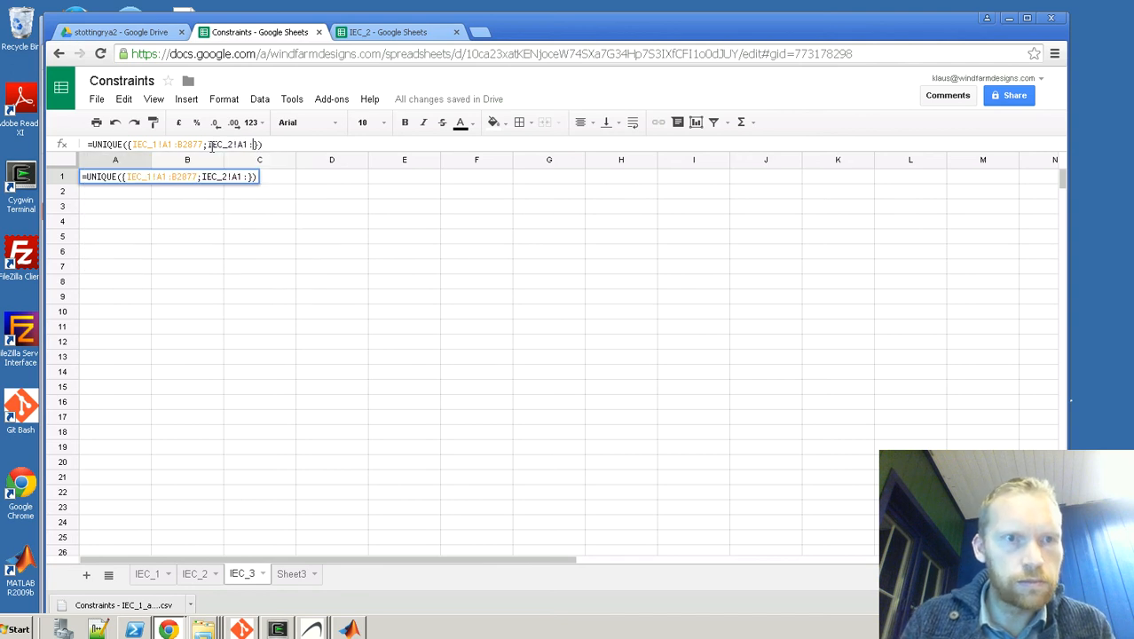
text(B)
Step: Complete the second range as IEC_2!A1:B3114, enter the UNIQUE formula, and reselect cell A1
key(BackSpace)
text(B31)
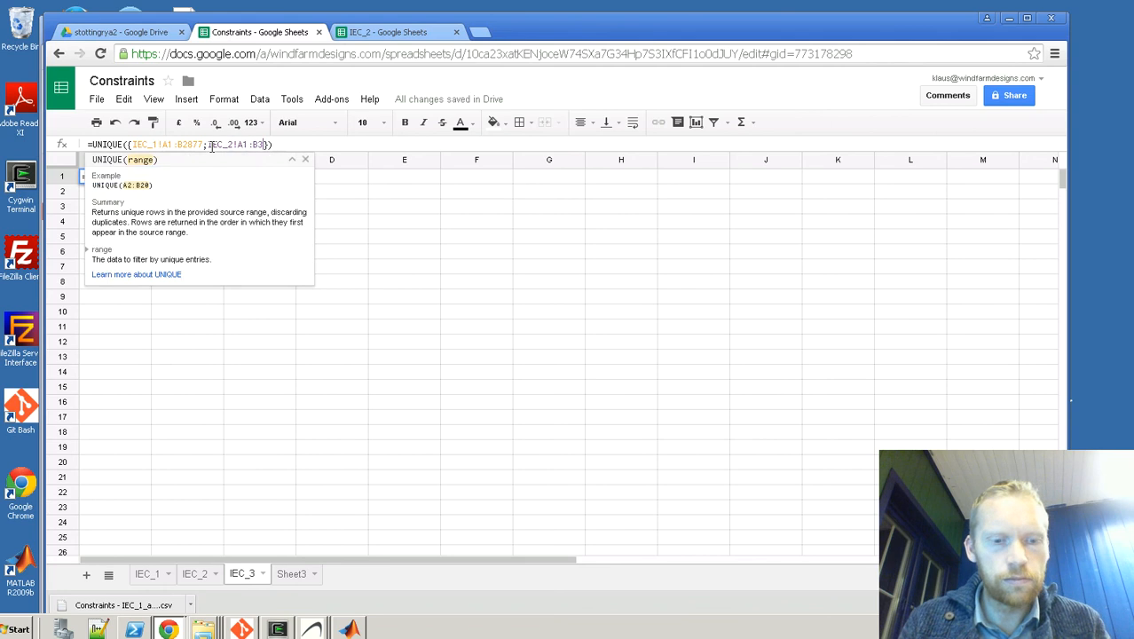
text(14)
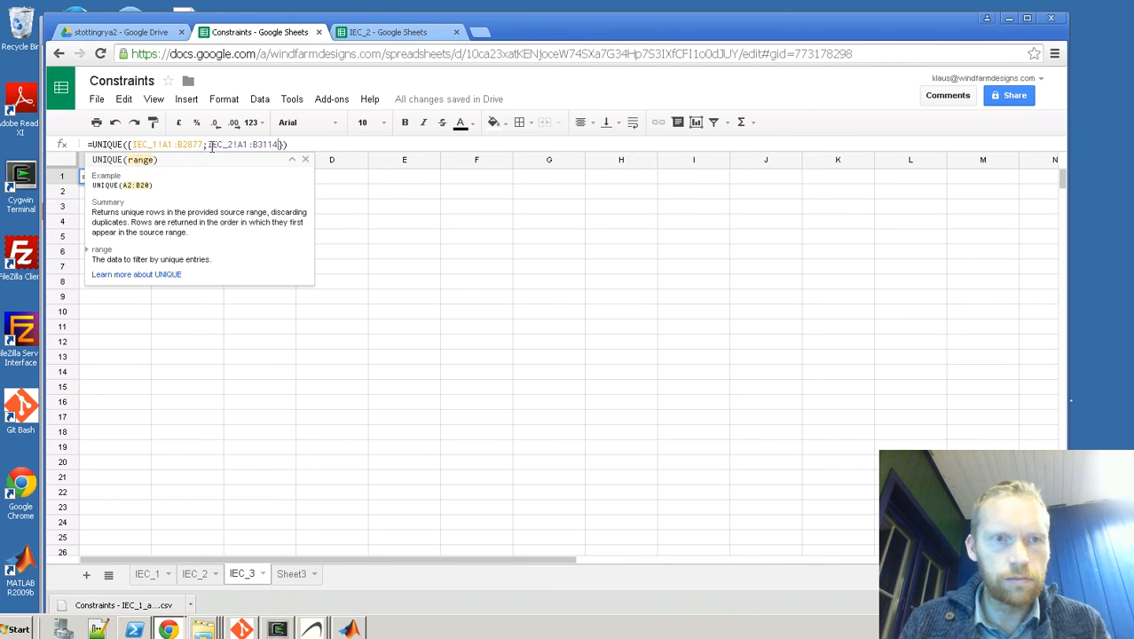
click(317, 146)
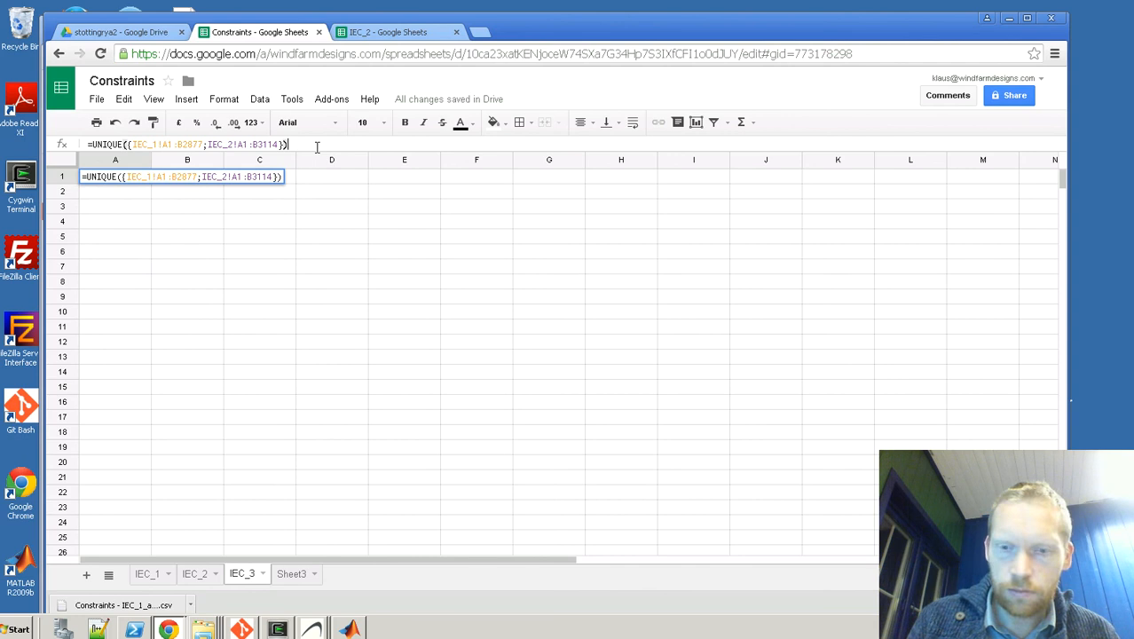
key(Return)
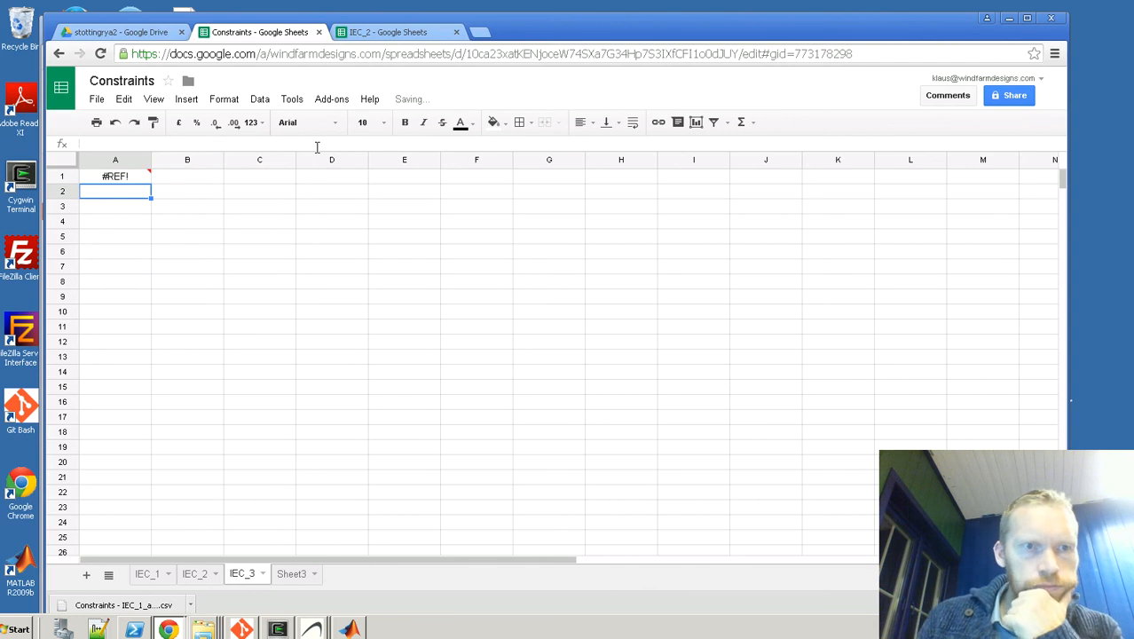
key(Up)
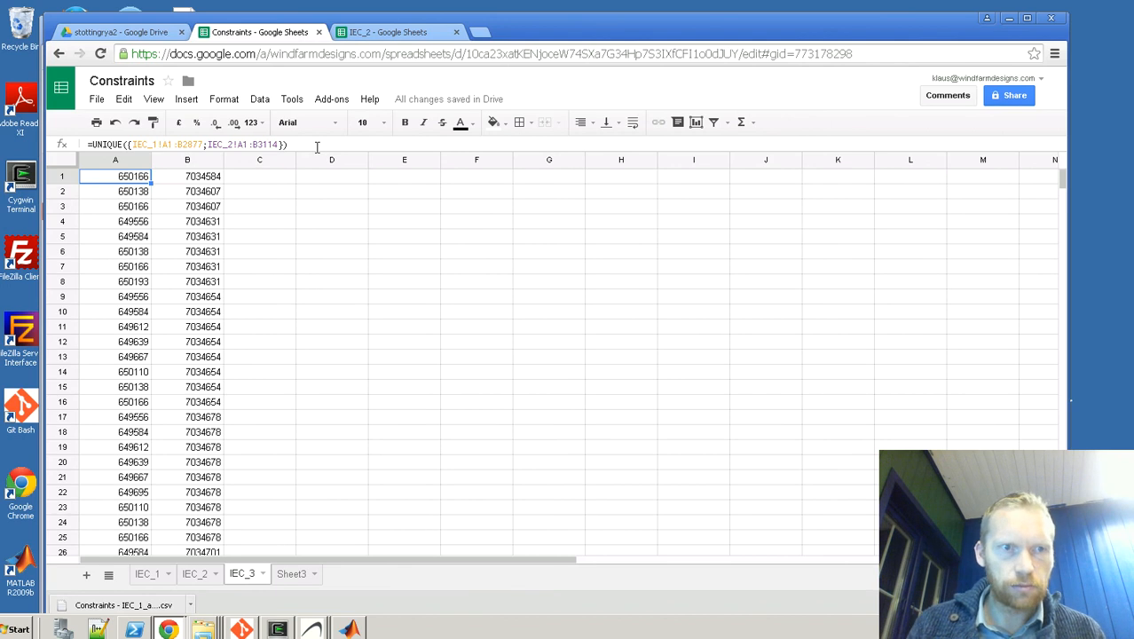
Step: Insert a scatter chart of columns A and B on sheet IEC_3 and move it clear of the data
shift+click(175, 160)
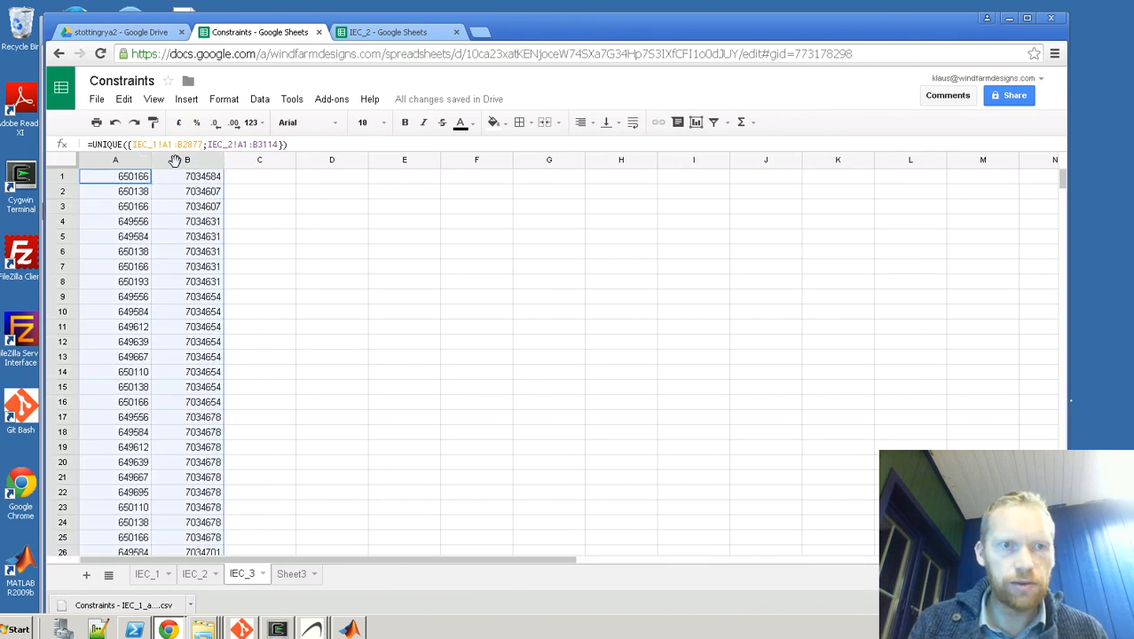
click(187, 99)
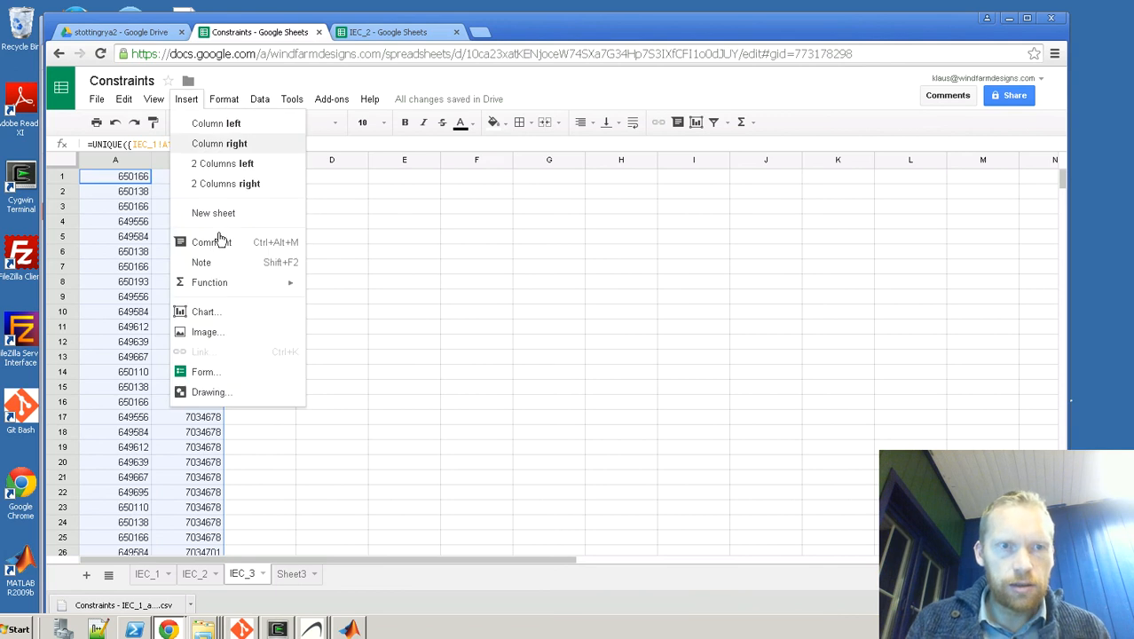
click(210, 312)
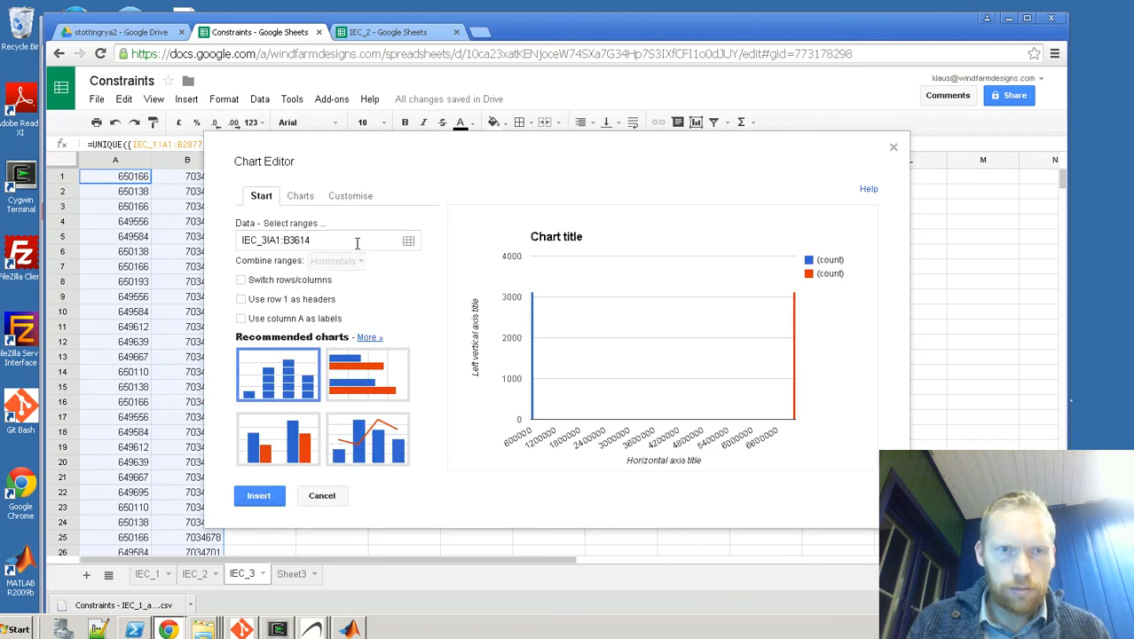
click(302, 196)
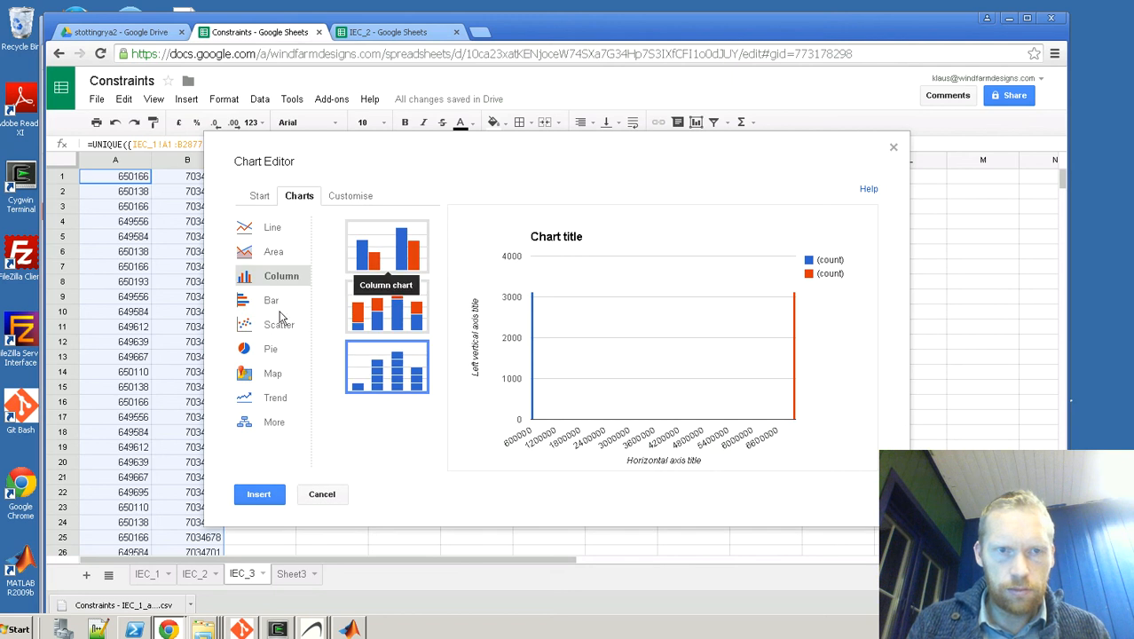
click(277, 325)
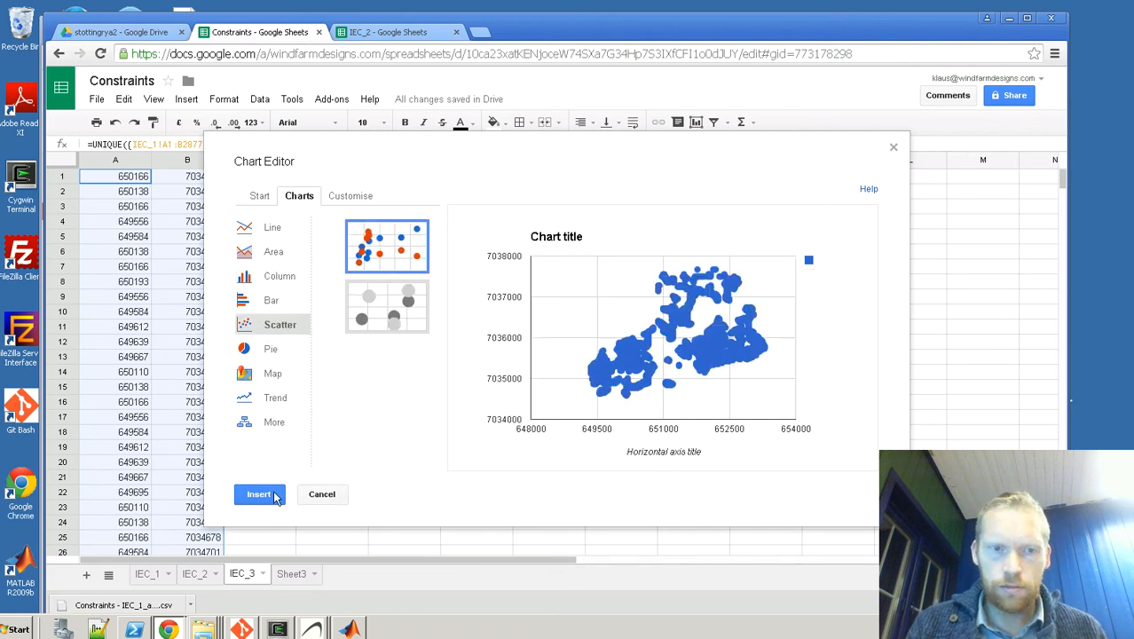
click(260, 495)
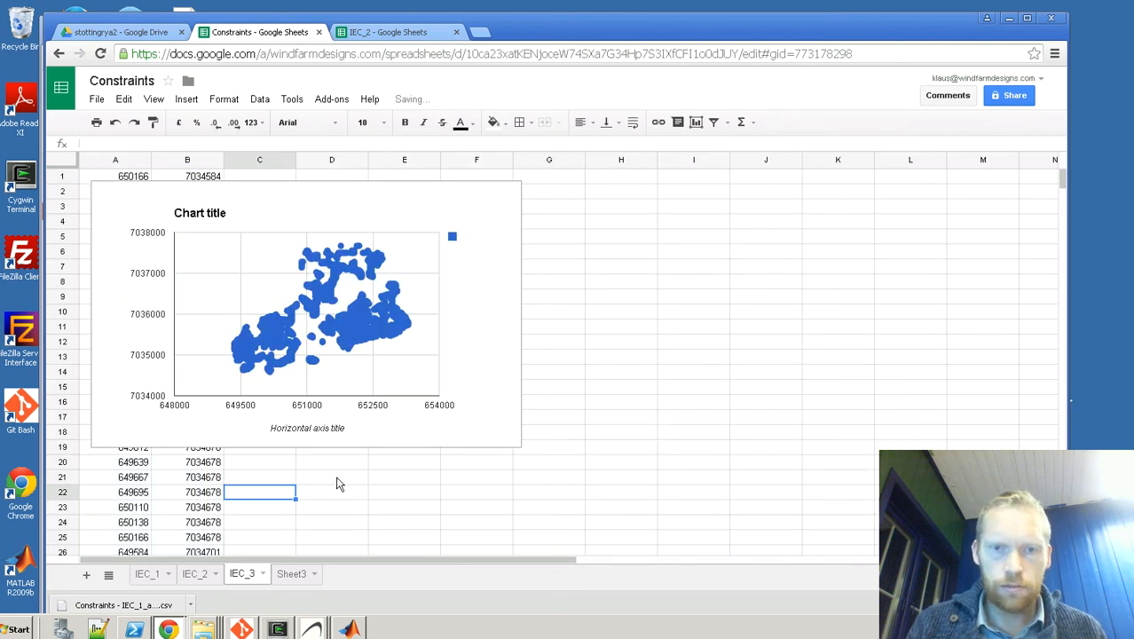
click(365, 186)
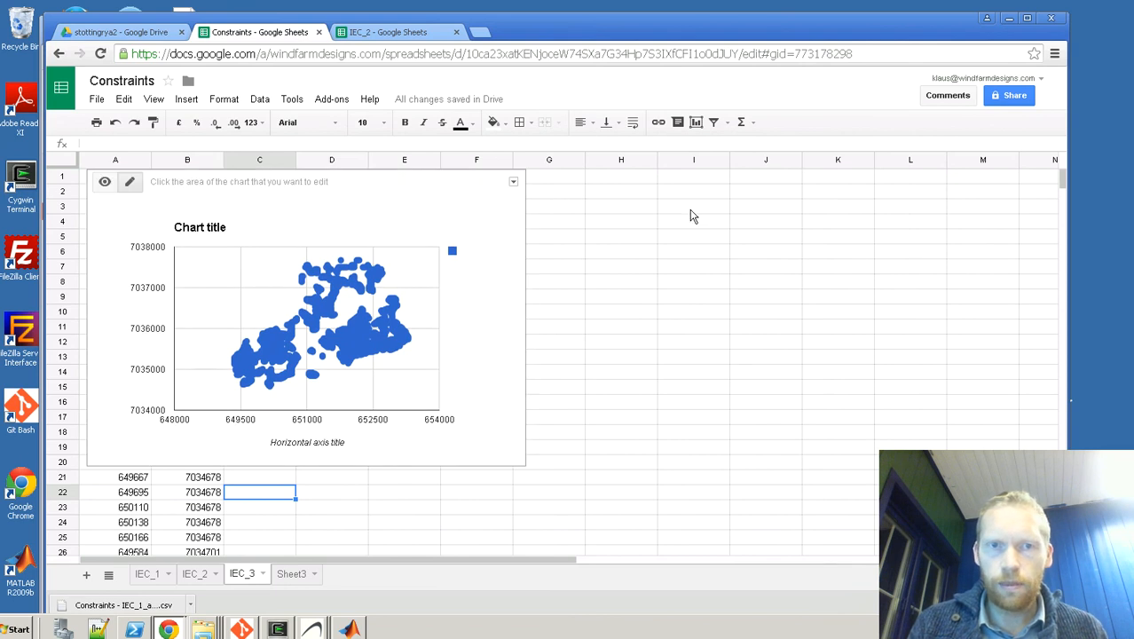
drag(418, 181, 768, 230)
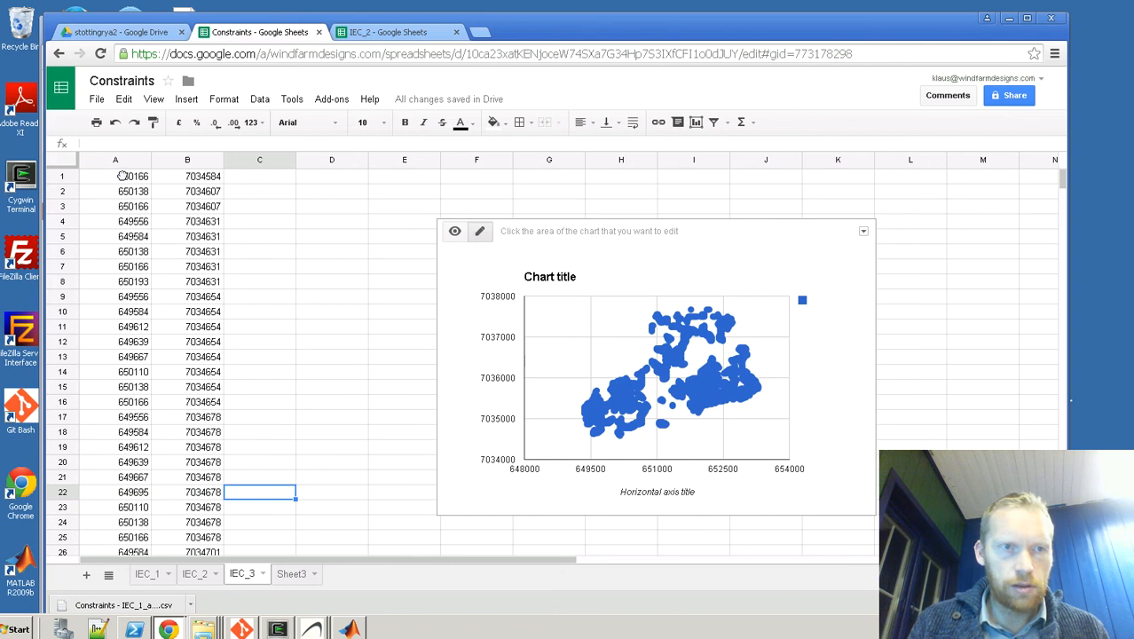
Step: Download sheet IEC_3 as a comma-separated values file
click(96, 98)
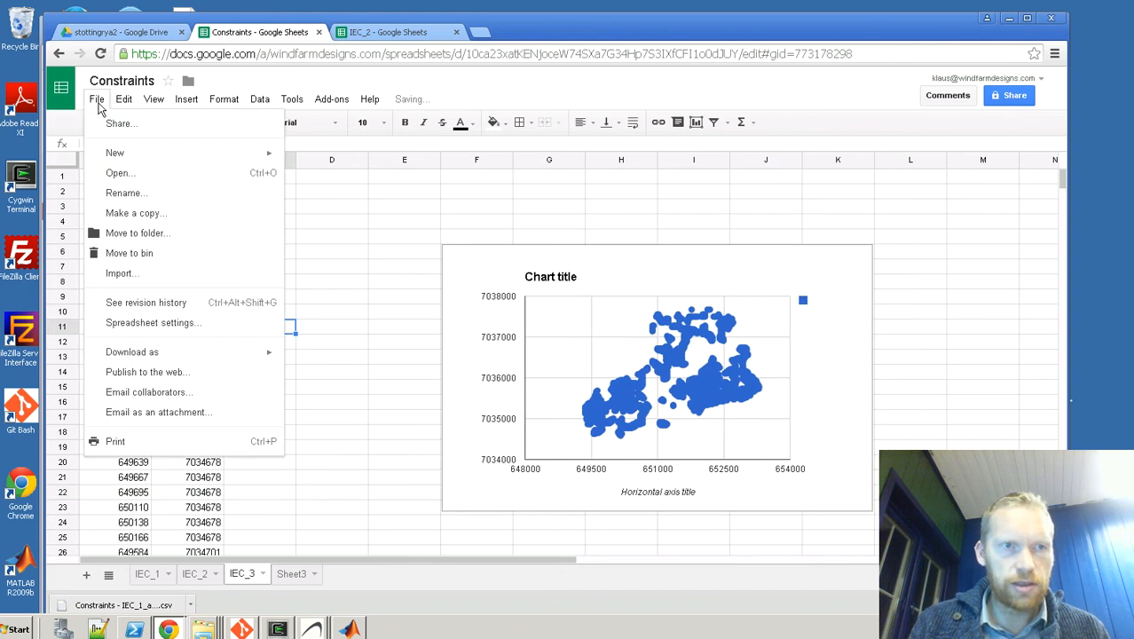
mouse_move(128, 355)
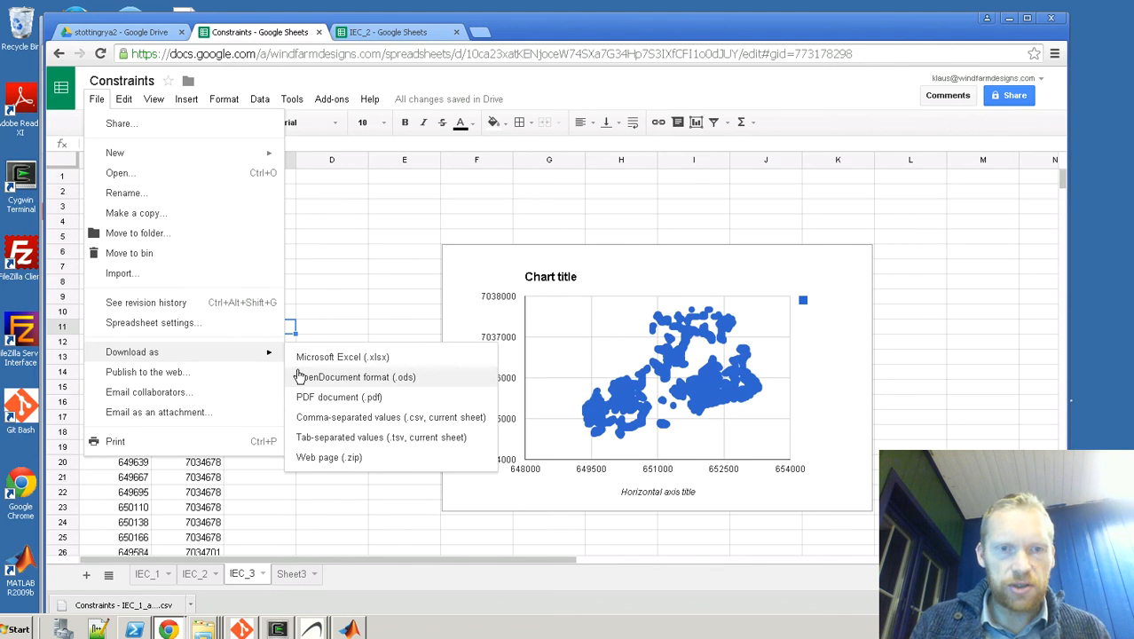
click(315, 422)
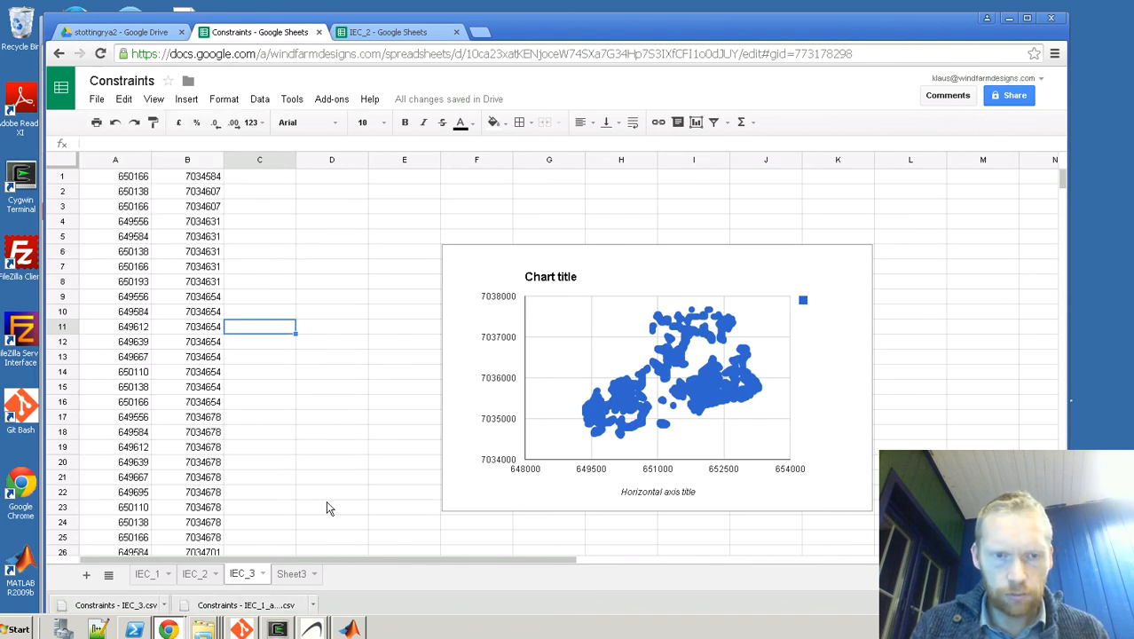
Step: Show the downloaded Constraints - IEC_1_and_2 file in its folder, move the folder window aside, and return to the spreadsheet
click(339, 604)
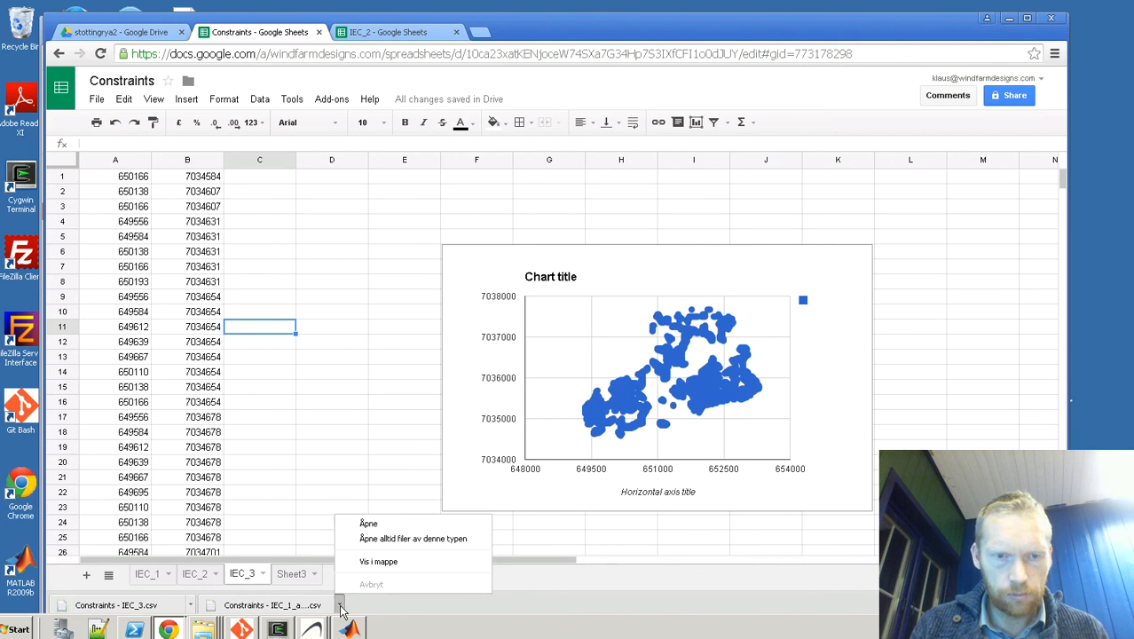
click(365, 562)
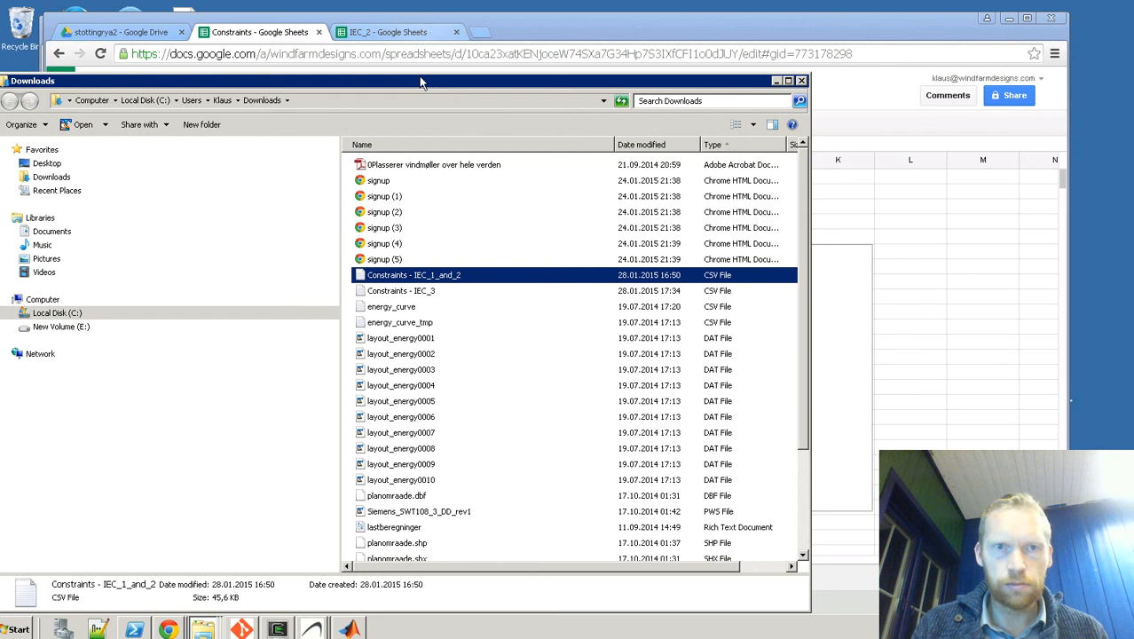
drag(419, 83, 881, 181)
click(288, 282)
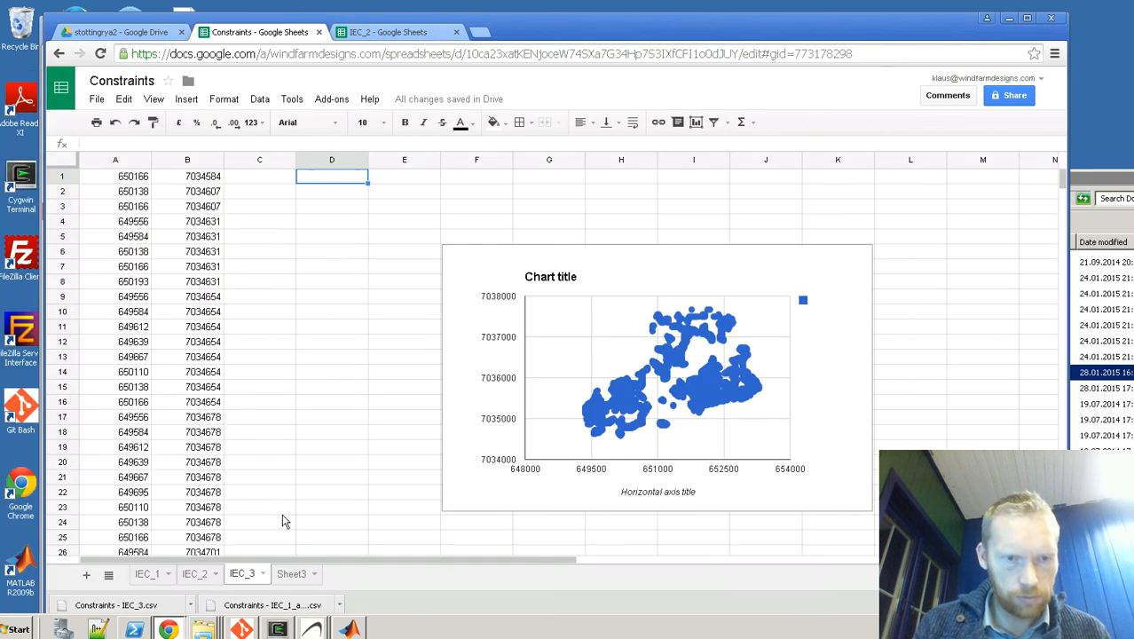
Step: Download another comma-separated values copy of sheet IEC_3
click(98, 101)
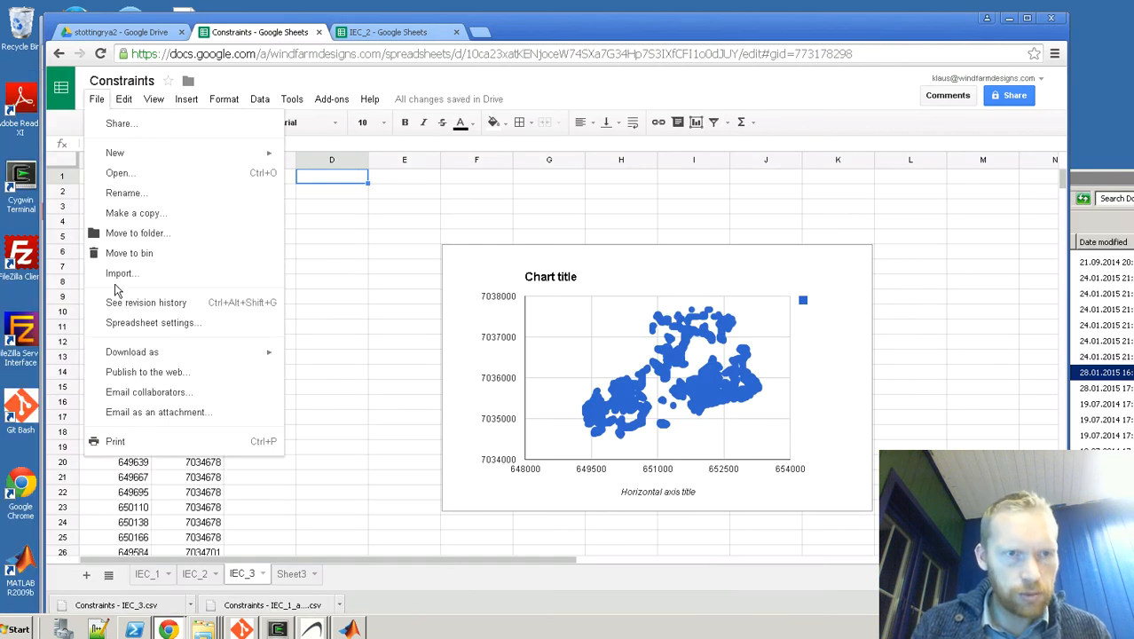
mouse_move(124, 355)
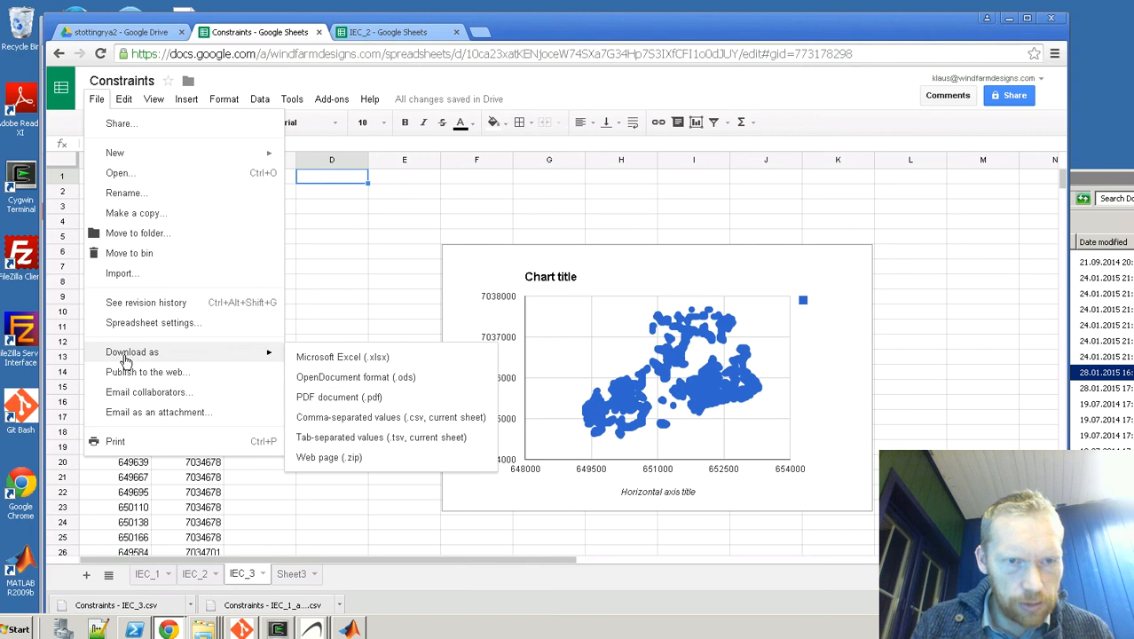
click(354, 421)
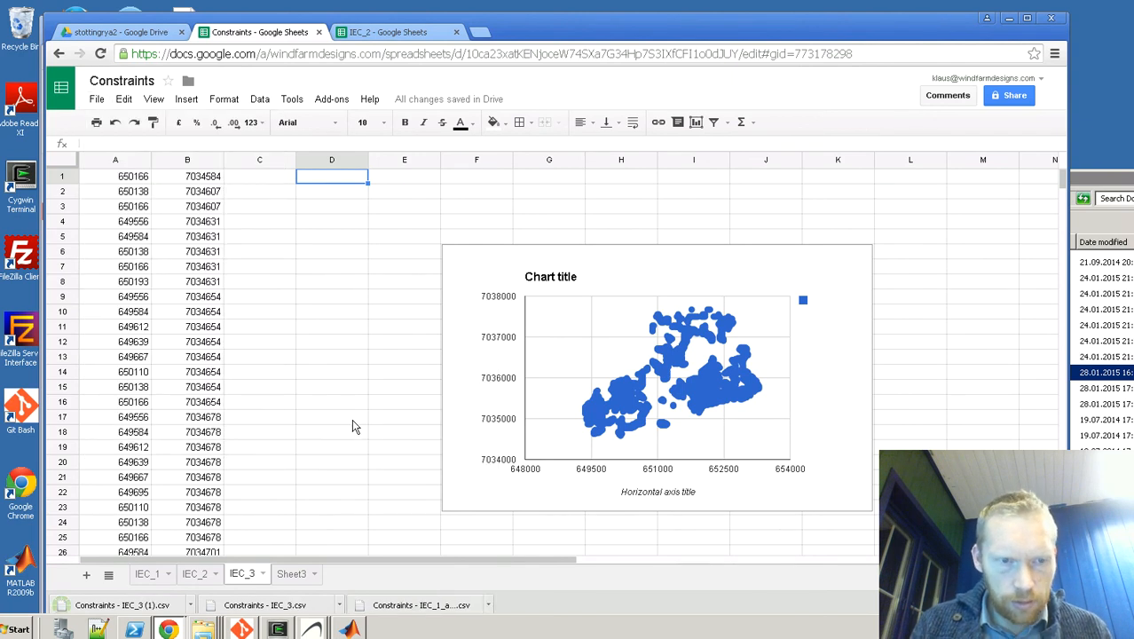
Step: Show the downloaded Constraints - IEC_3 (1) file in its folder, bring the folder window fully into view, and copy the file
click(192, 606)
click(218, 569)
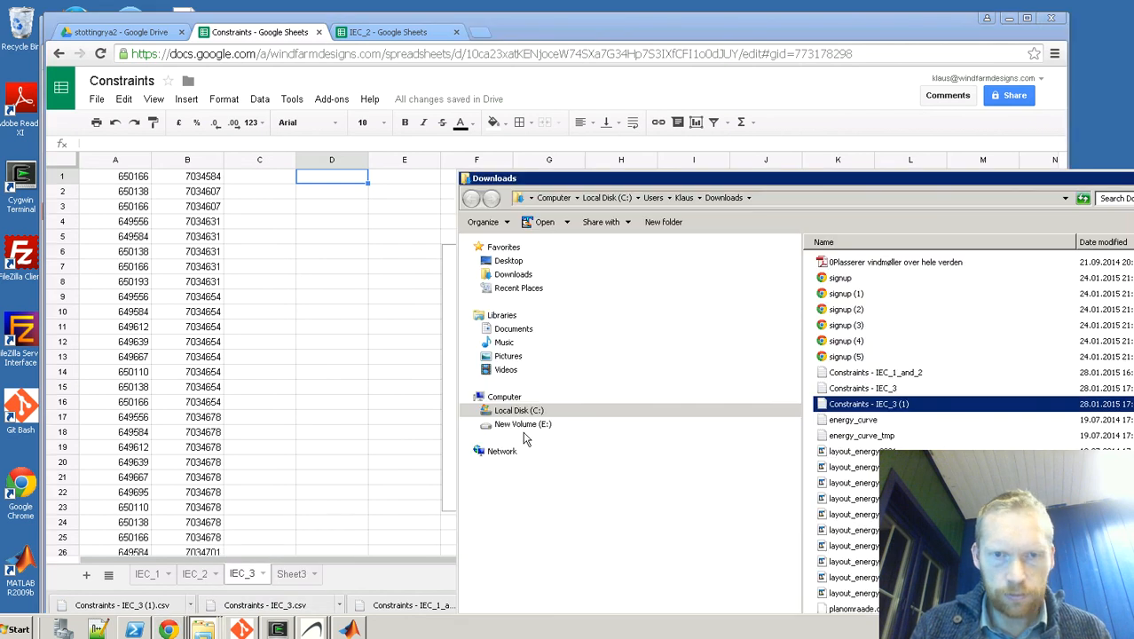
drag(848, 190, 592, 177)
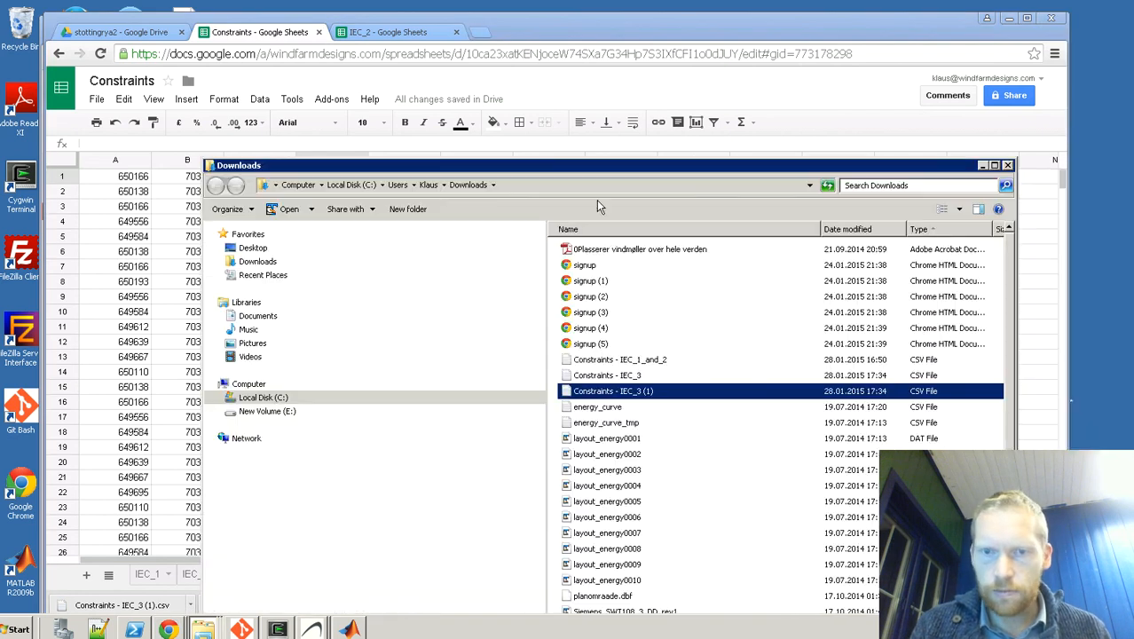
click(618, 361)
click(594, 393)
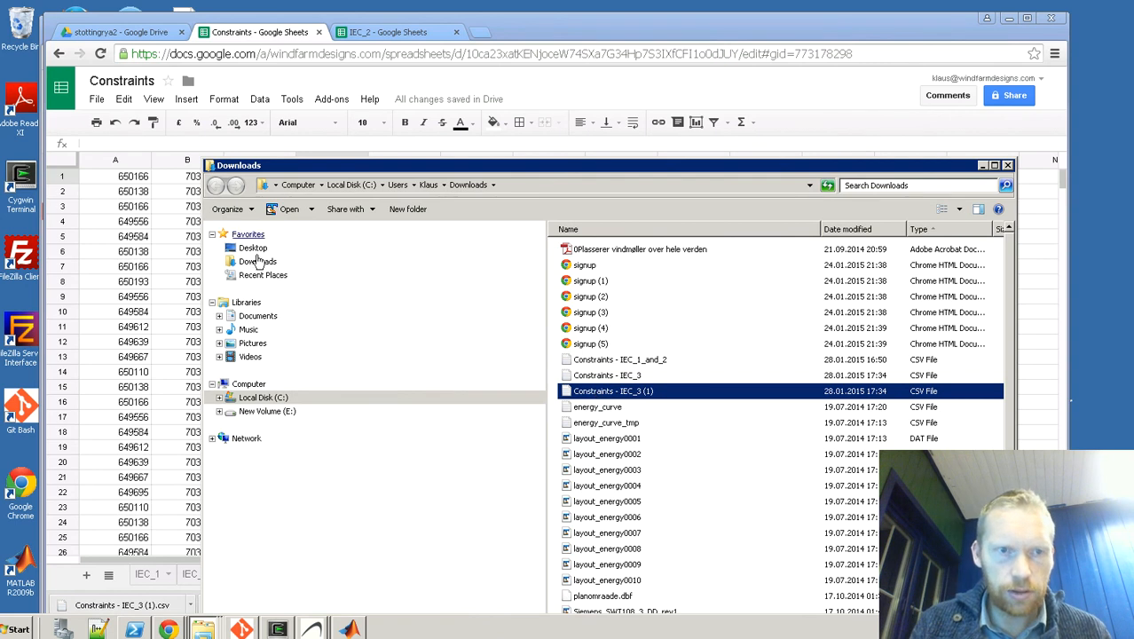
Step: Paste the Constraints - IEC_3 (1) file into E:\WindFarmDesigns test cases\Stottinggrya\WFD comparison2
click(266, 412)
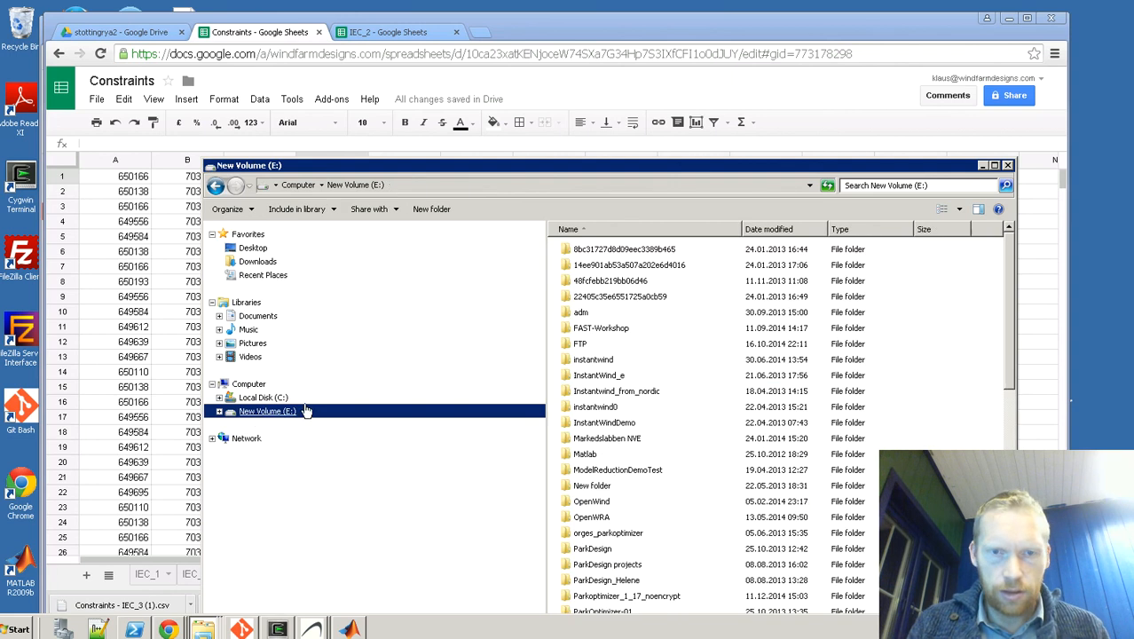
click(626, 424)
text(wi)
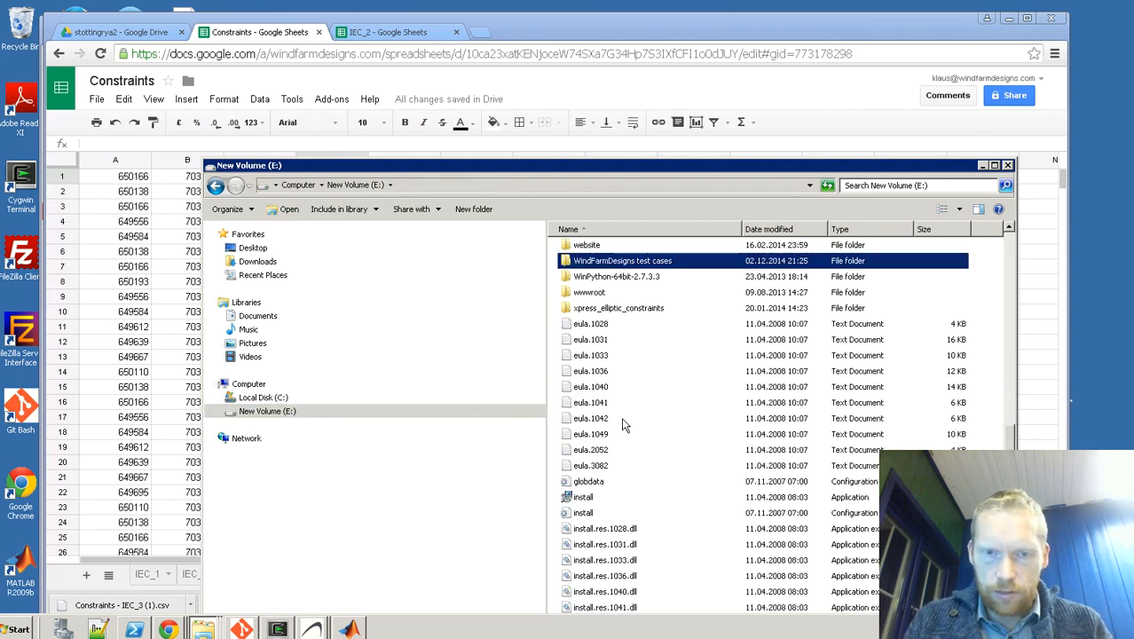
key(Return)
text(stot)
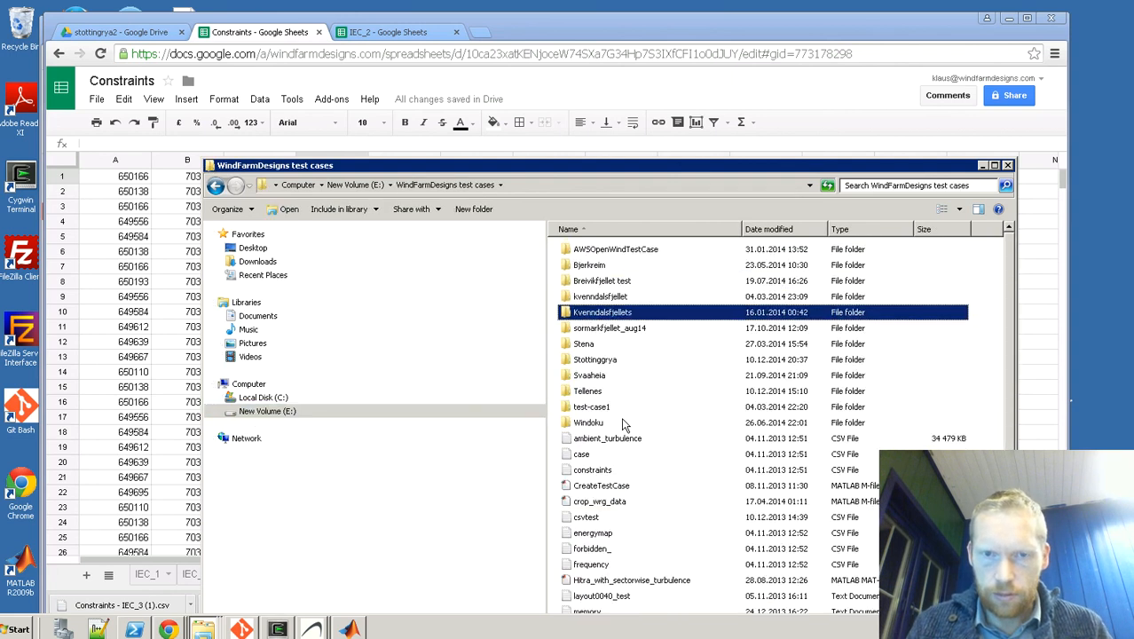
key(Return)
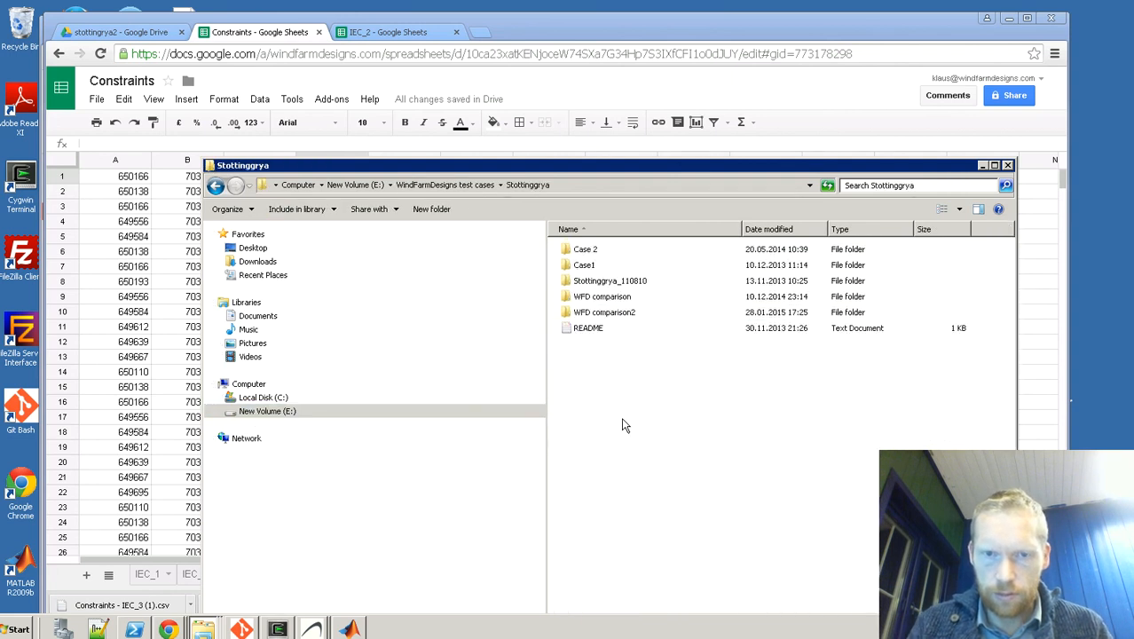
double_click(606, 312)
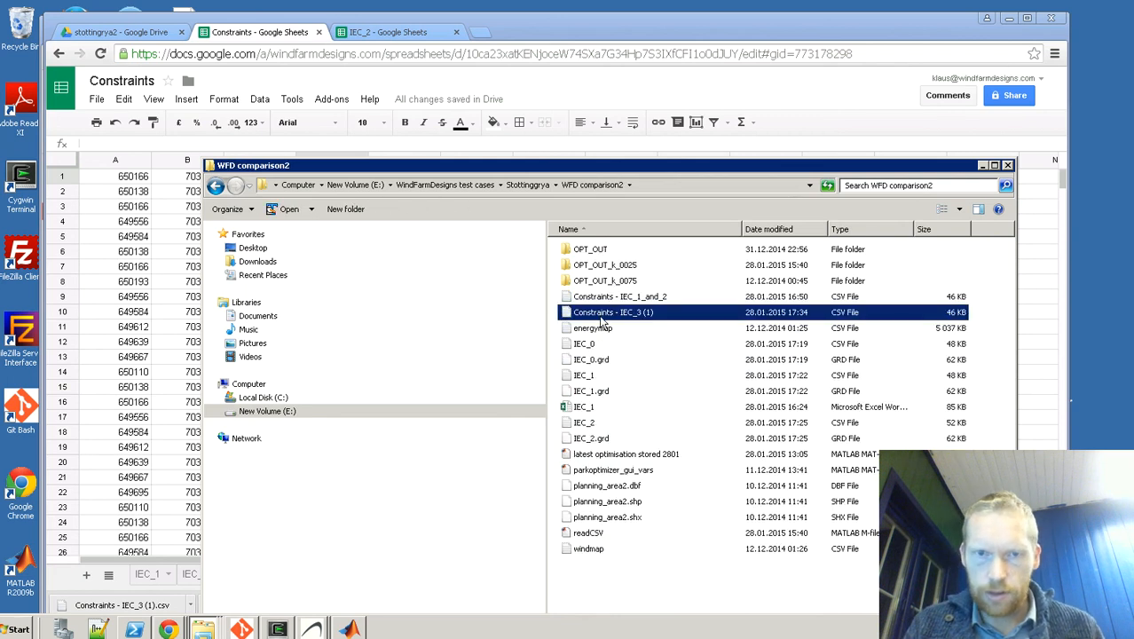
Step: Switch to ParkOptimizer and load the Constraints - IEC_3 (1) CSV file as IEC constraints
click(311, 629)
click(304, 598)
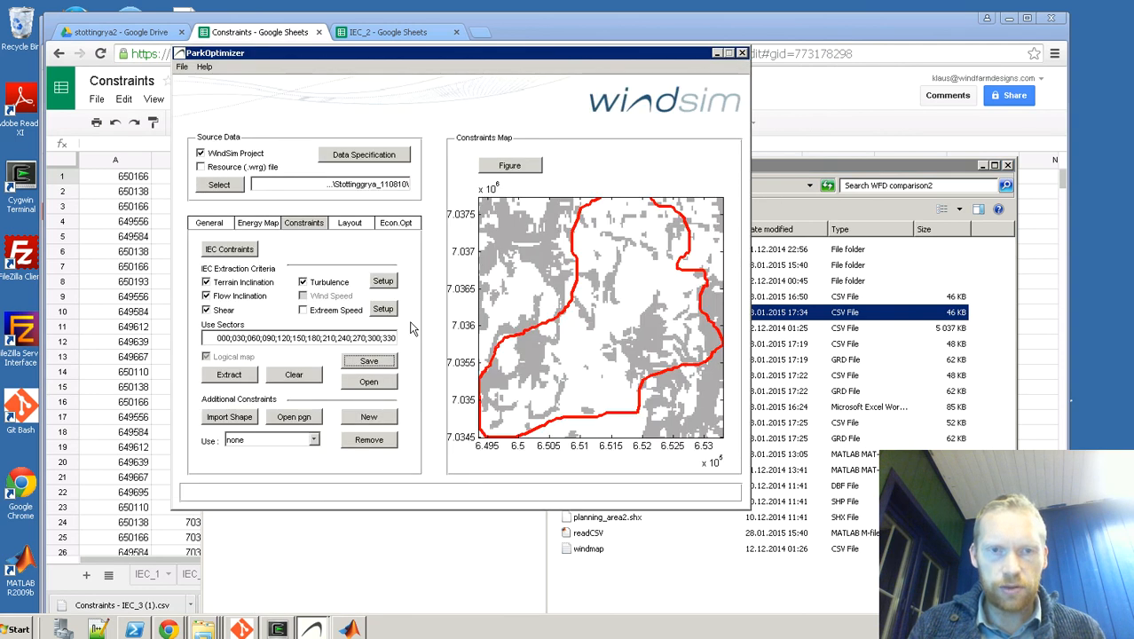
click(378, 382)
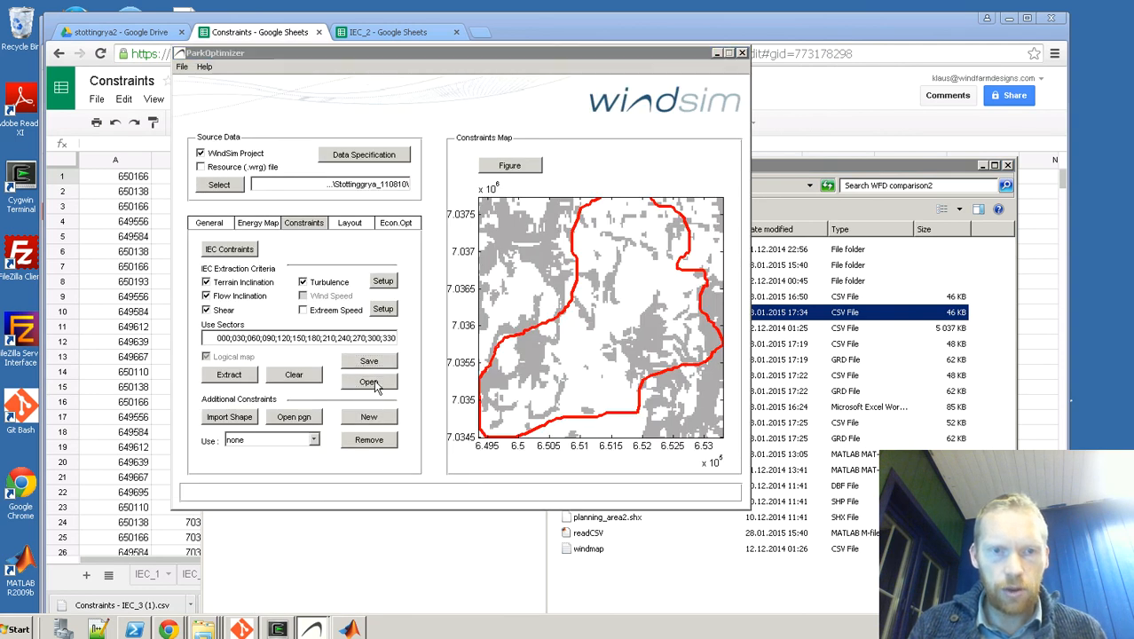
click(297, 169)
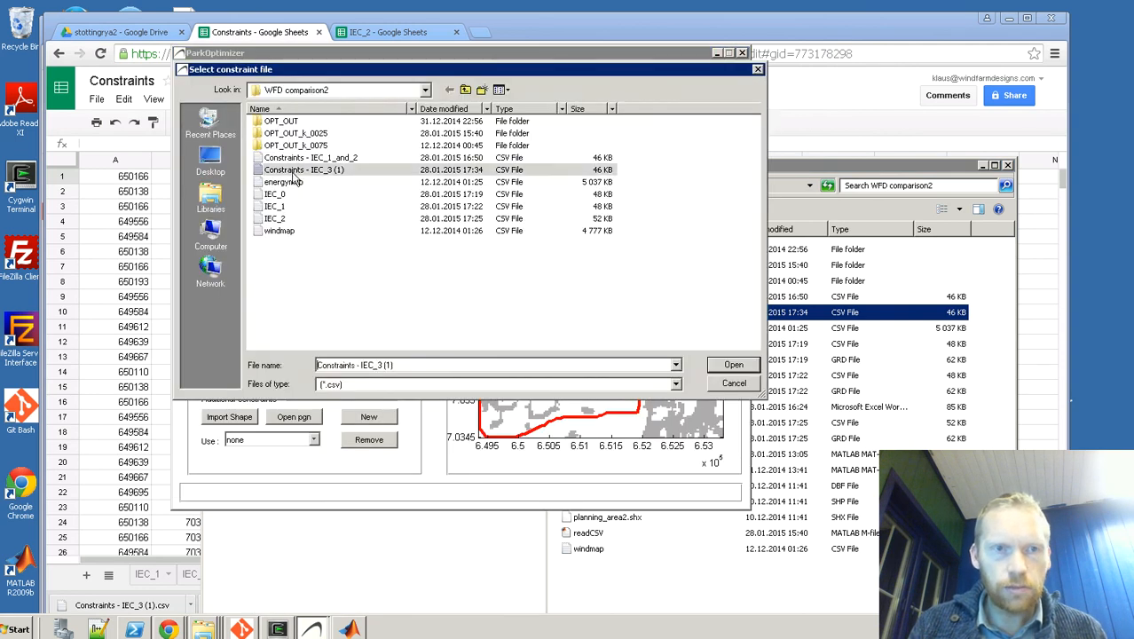
double_click(297, 170)
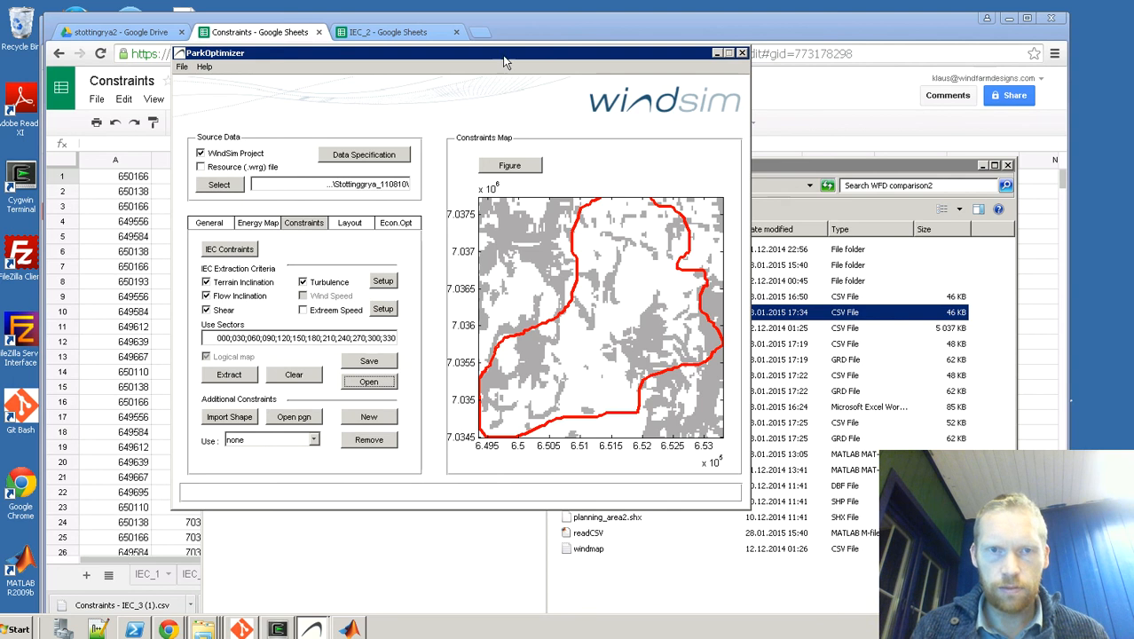
Step: Move the ParkOptimizer window slightly aside and load the Constraints - IEC_3 (1) file again over the existing constraints
drag(500, 61, 473, 56)
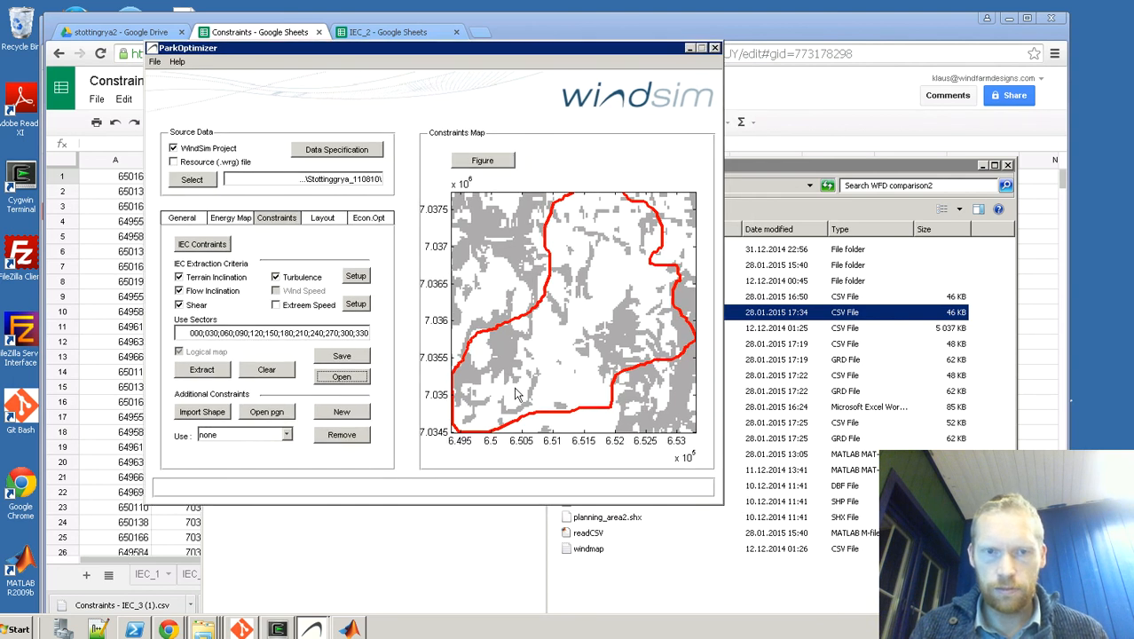
click(341, 376)
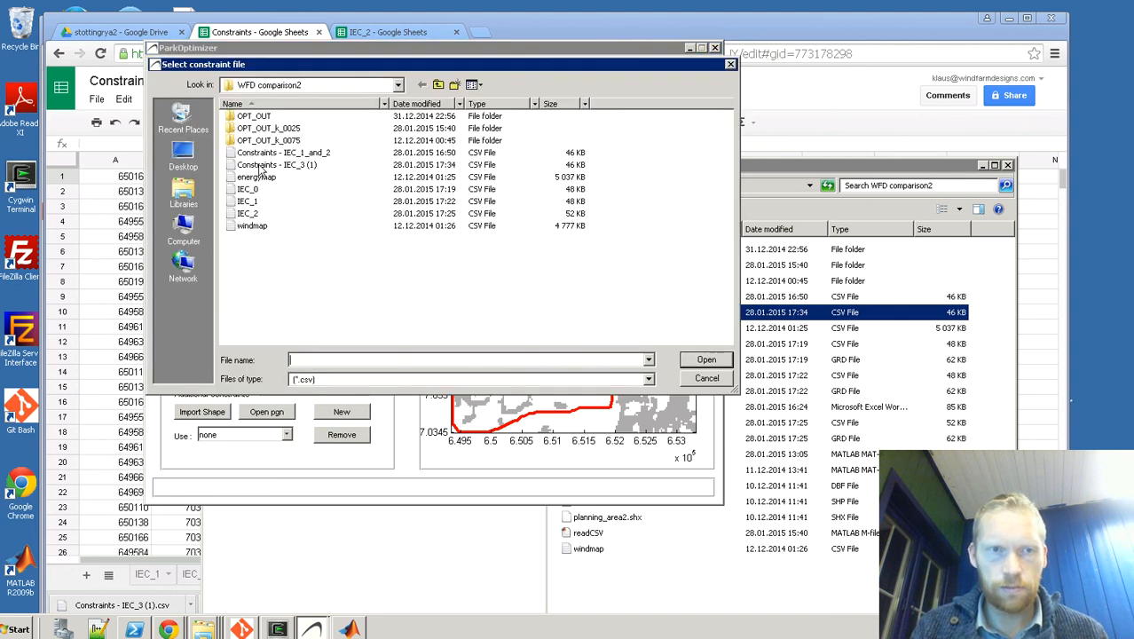
click(260, 165)
double_click(260, 165)
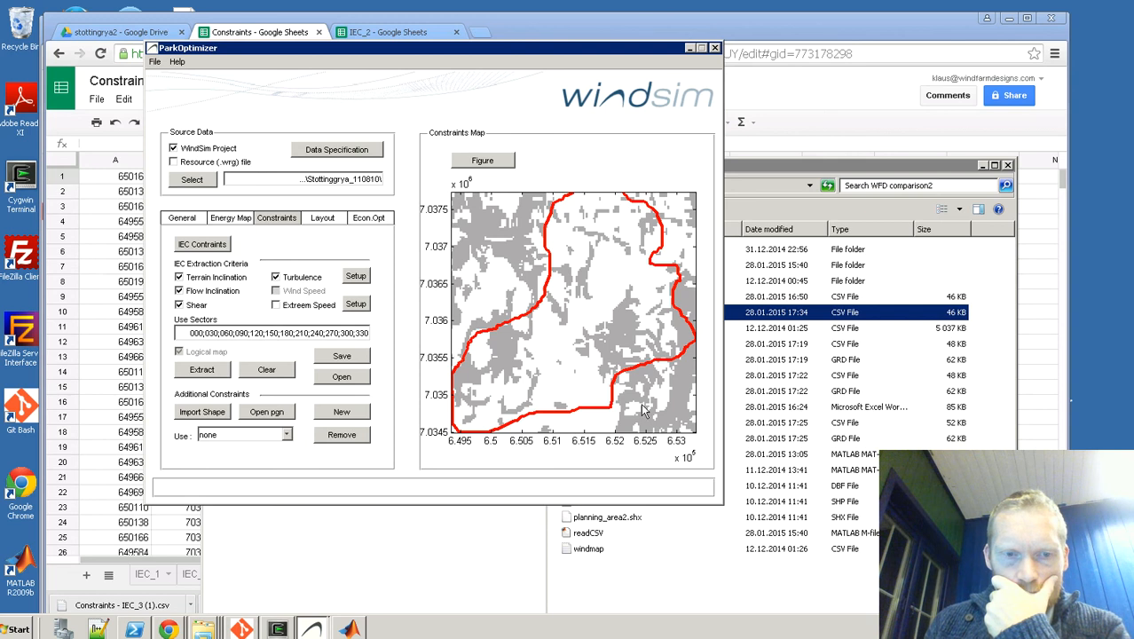
mouse_move(313, 628)
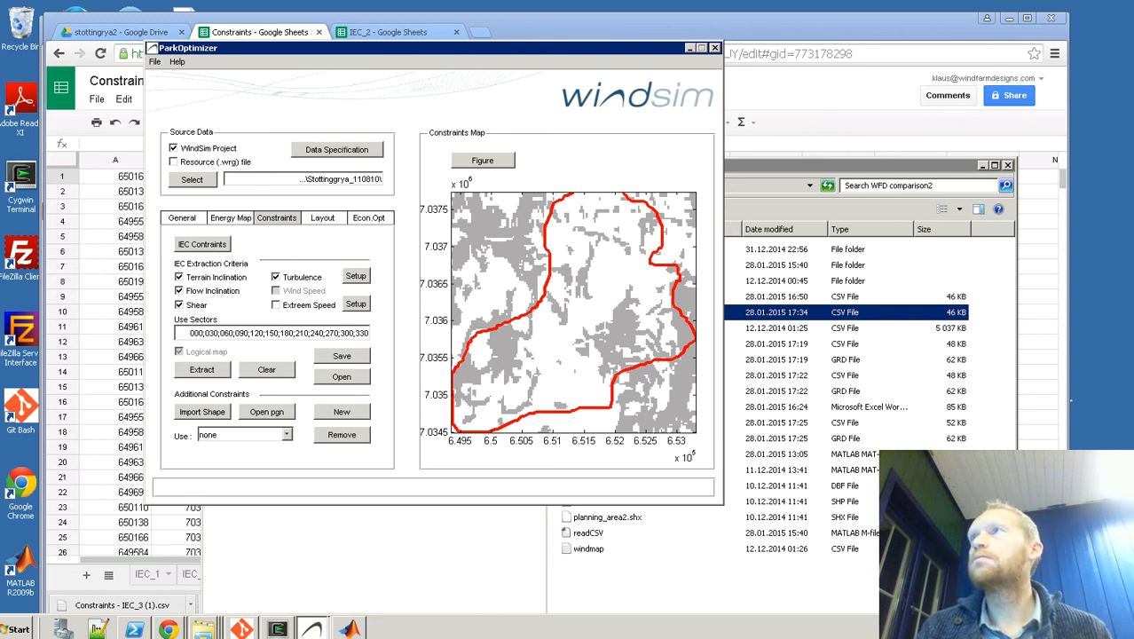
key(alt+Tab)
key(alt+Tab)
key(alt+Tab)
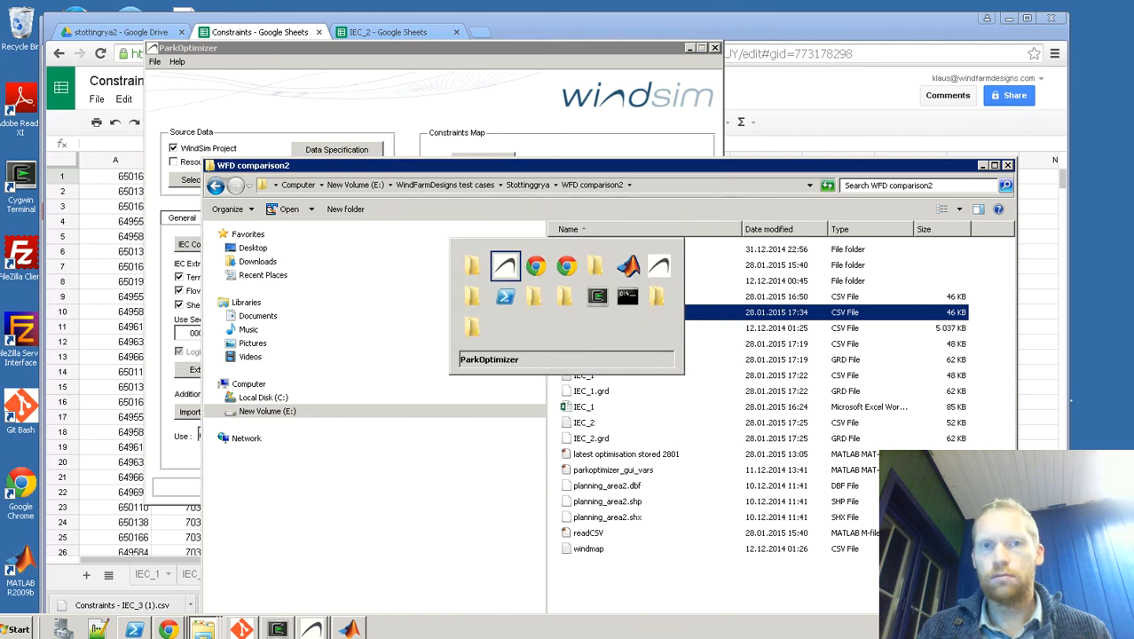
key(alt+Tab)
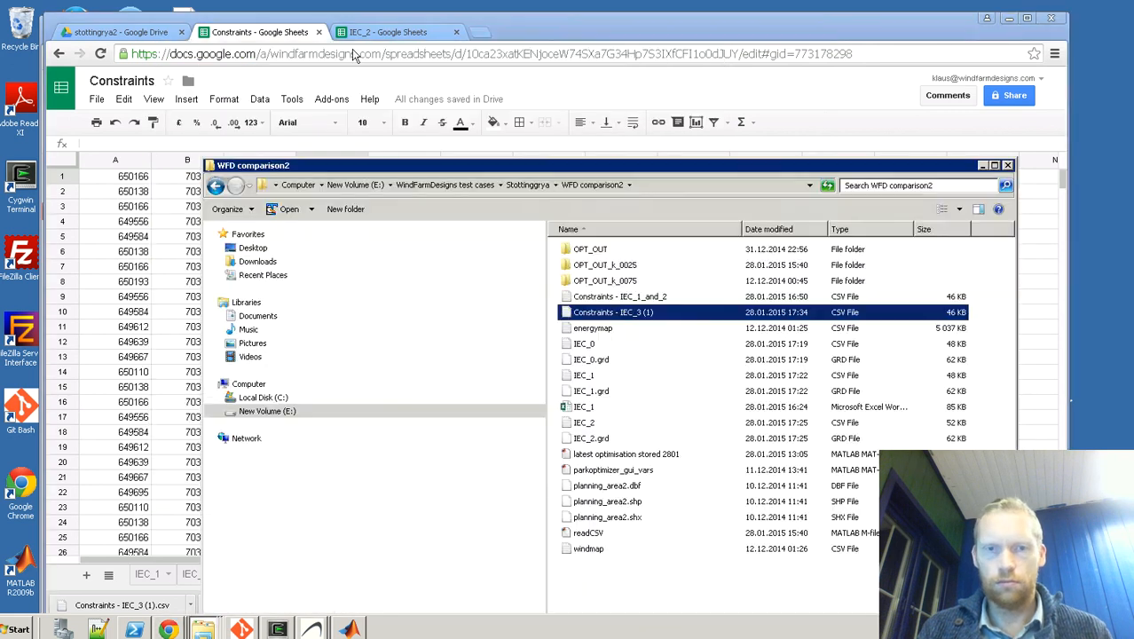
key(alt+Tab)
key(alt+Tab)
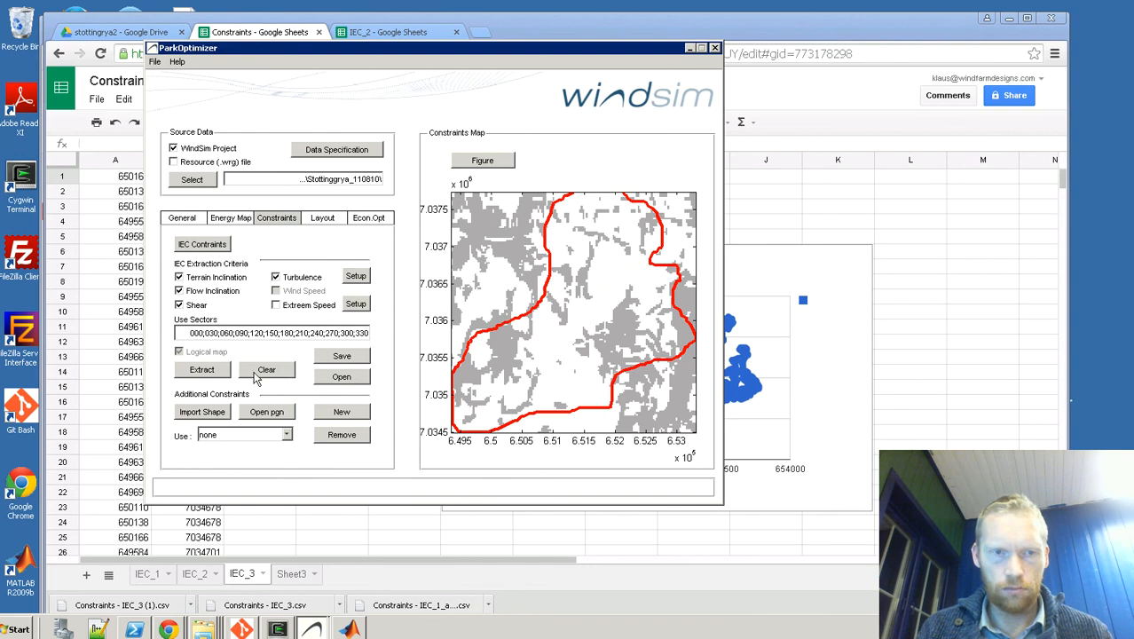
Step: Clear the existing IEC constraints from the map and load the Constraints - IEC_3 (1) CSV file
click(267, 373)
click(343, 384)
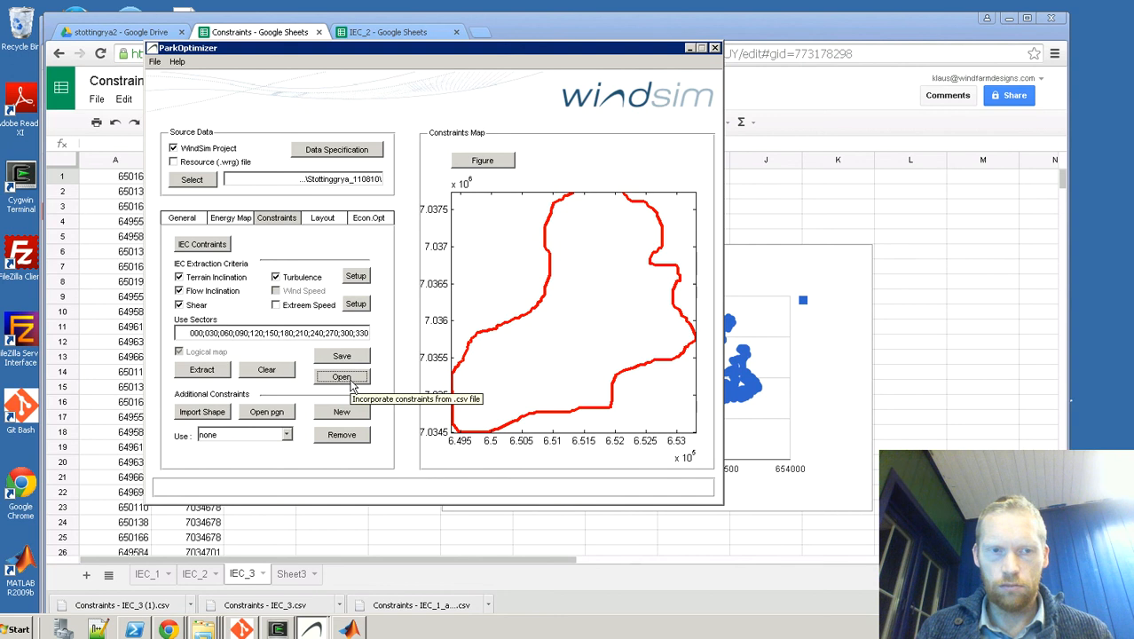
click(350, 381)
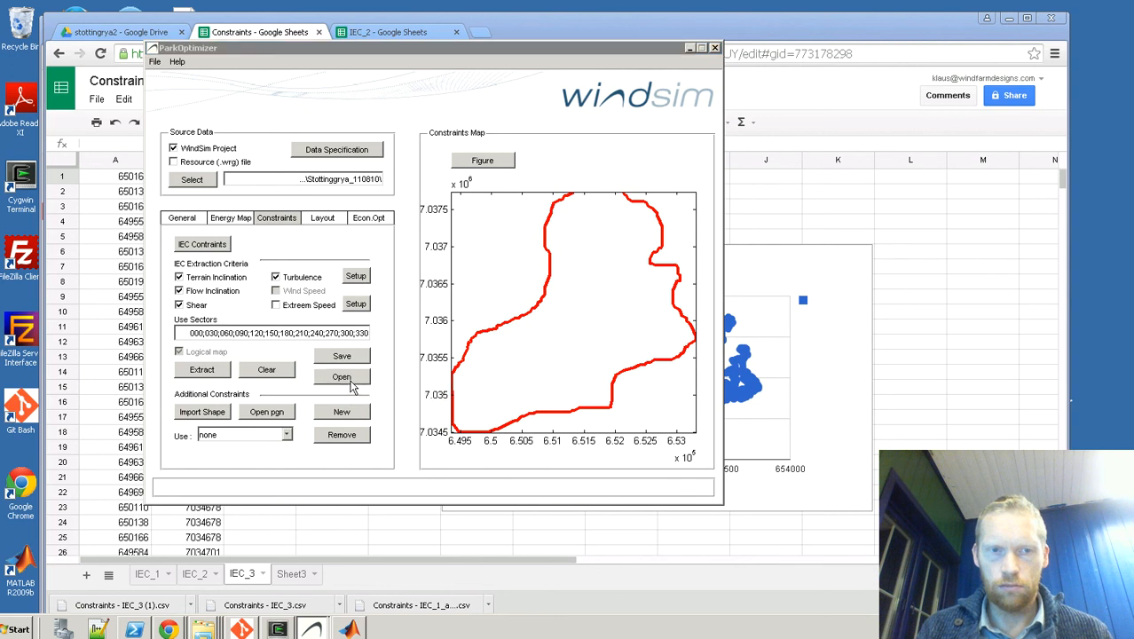
double_click(272, 165)
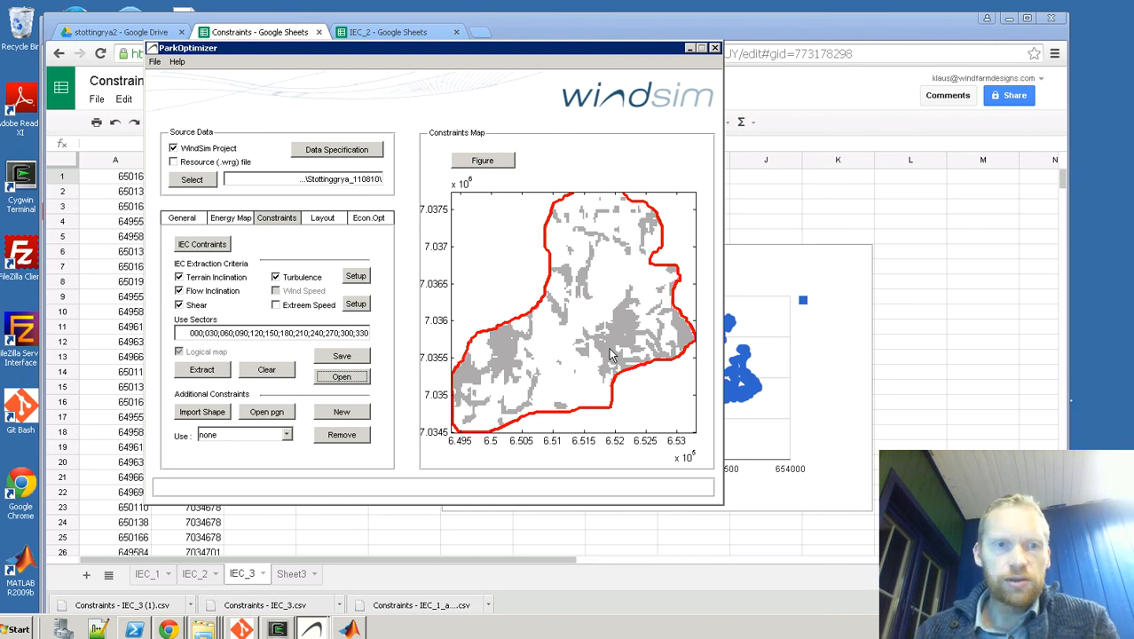
Step: Check the constraints on the turbine layout map, and compare the constraints map with the scatter chart on sheet IEC_3
click(333, 223)
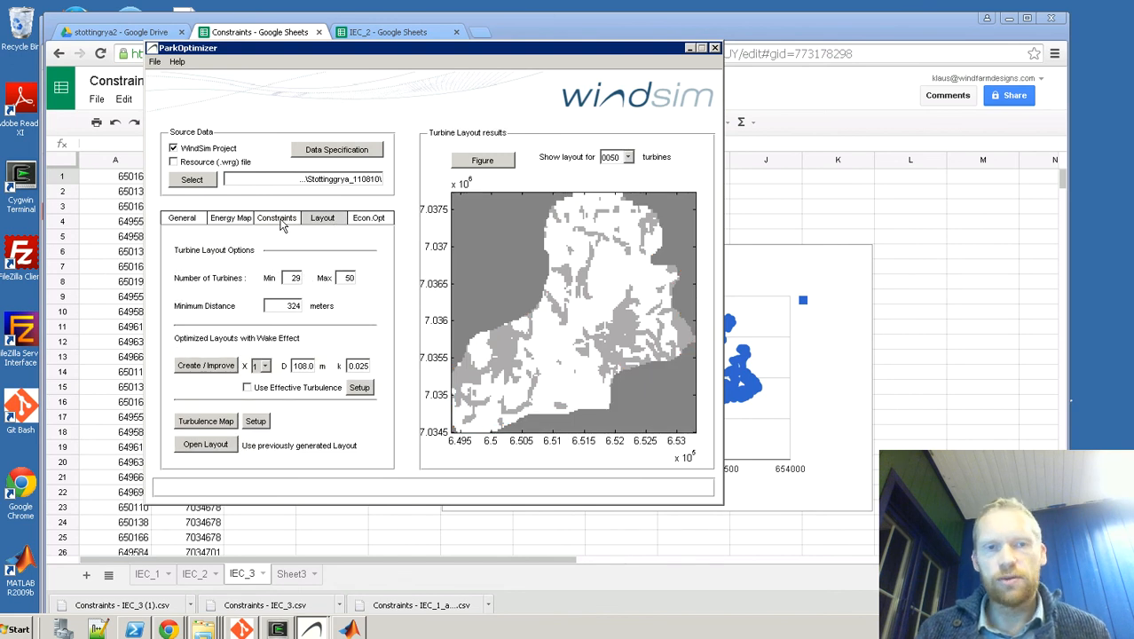
click(282, 224)
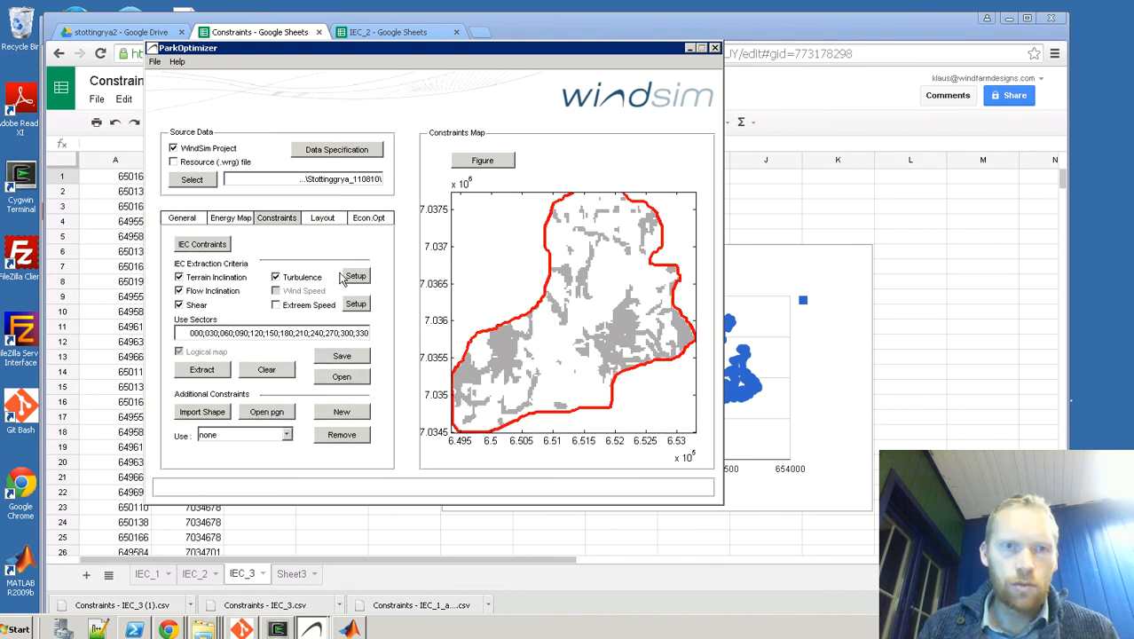
key(alt+Tab)
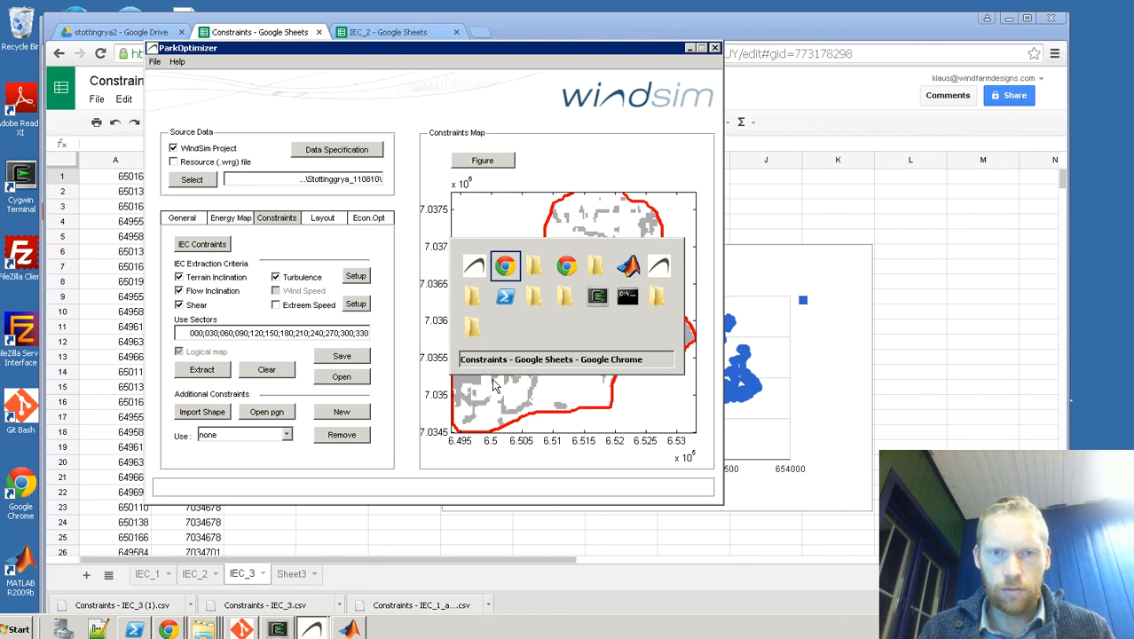
key(alt+Tab)
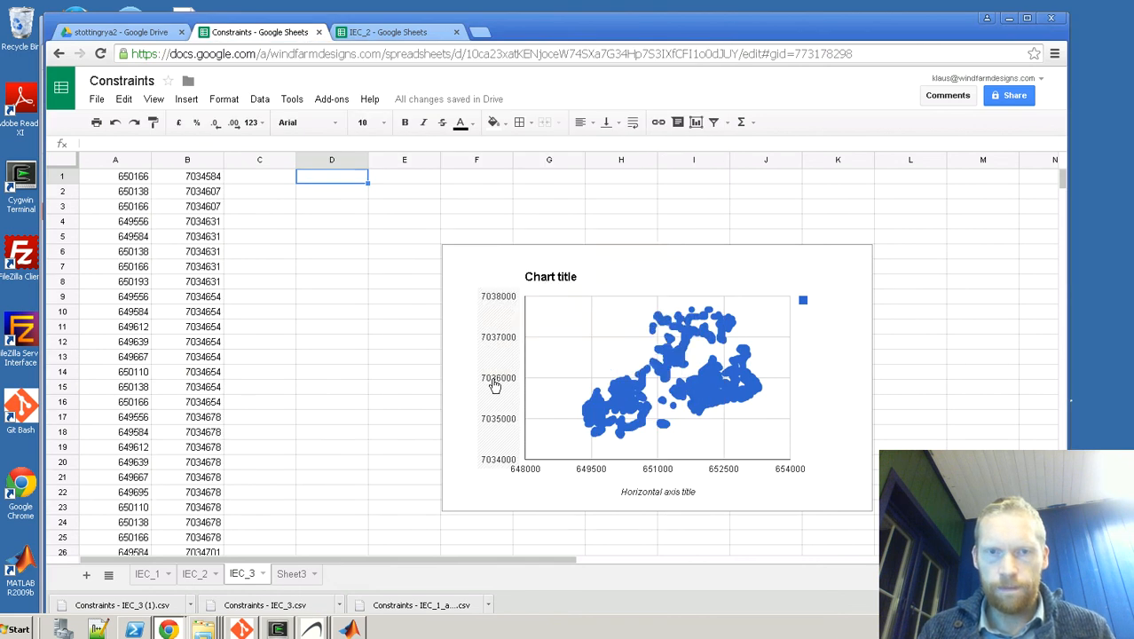
key(alt+Tab)
key(Tab)
key(Tab)
key(Tab)
key(Tab)
key(Tab)
key(Tab)
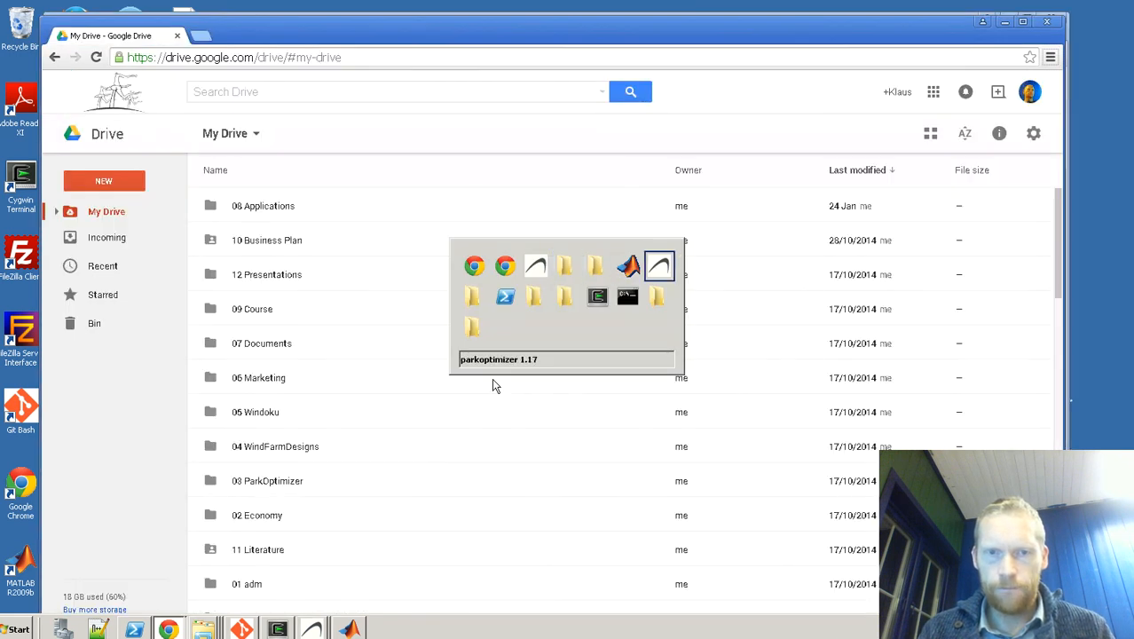
key(alt+Tab)
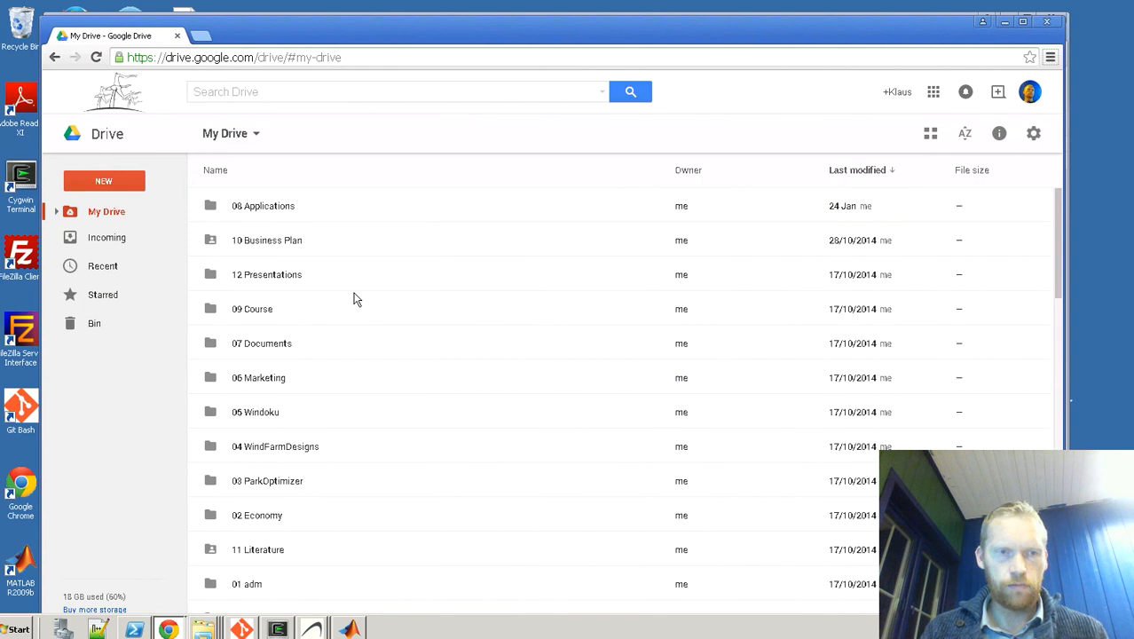